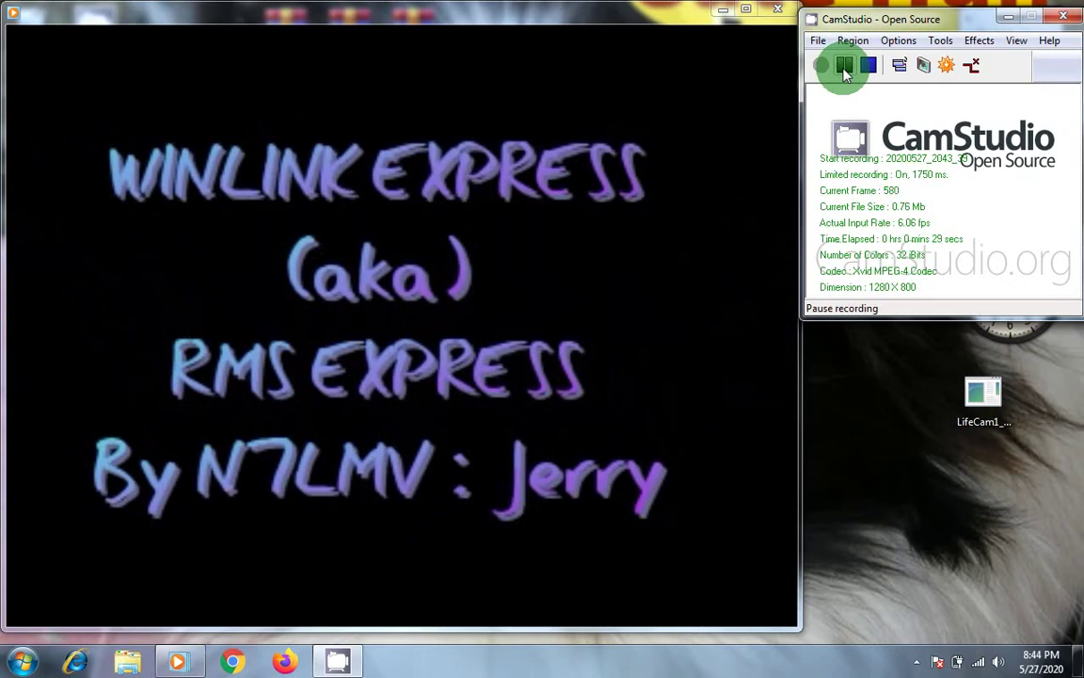
Step: Close Windows Media Player once the intro title video ends, returning to the desktop
left_click(845, 74)
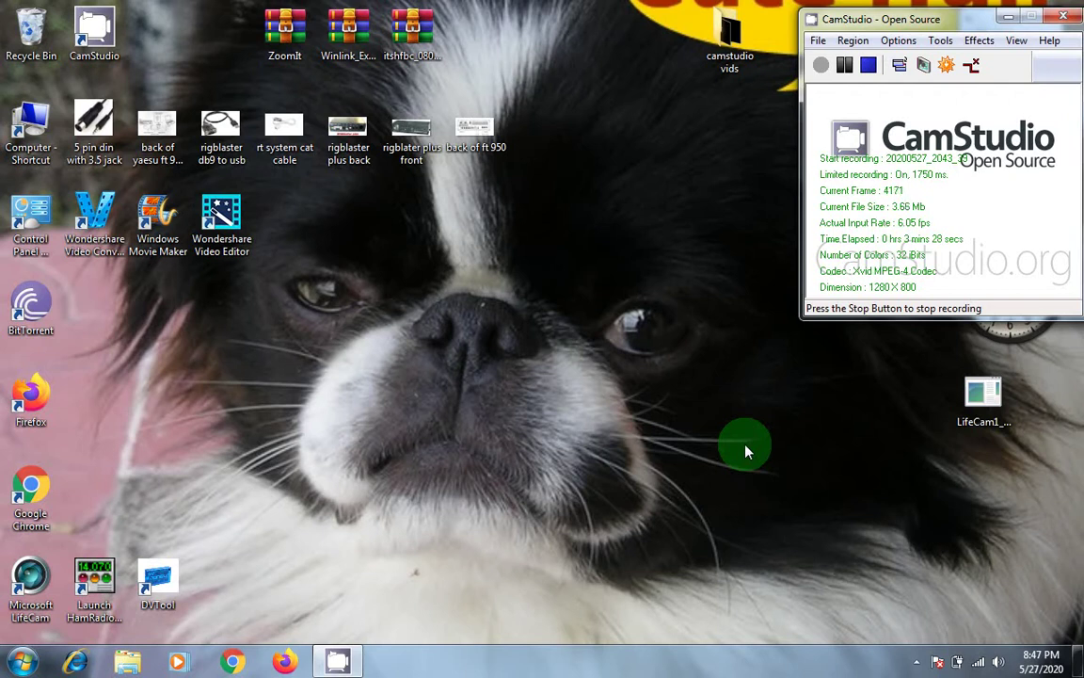
double_click(478, 132)
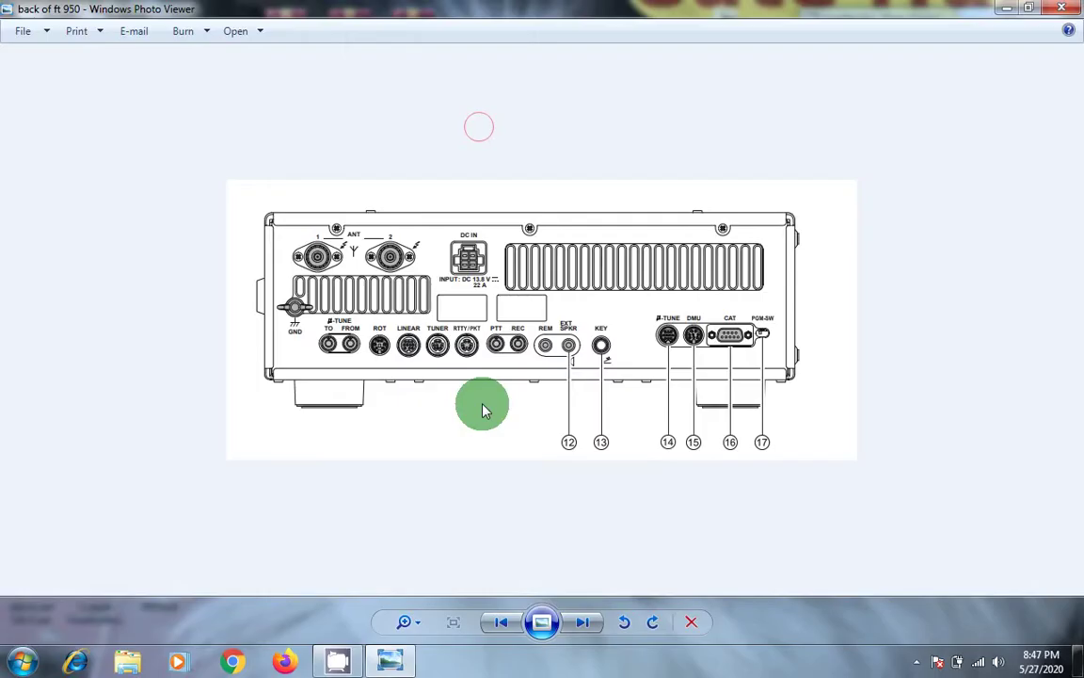
scroll(482, 410, "up", 5)
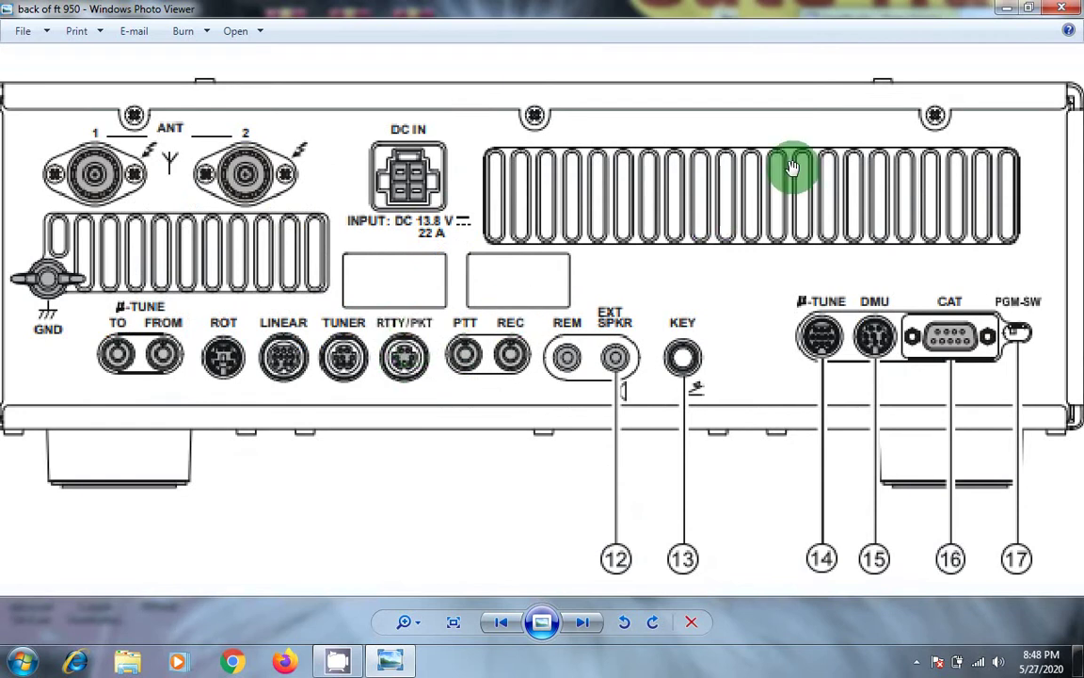
left_click(1054, 11)
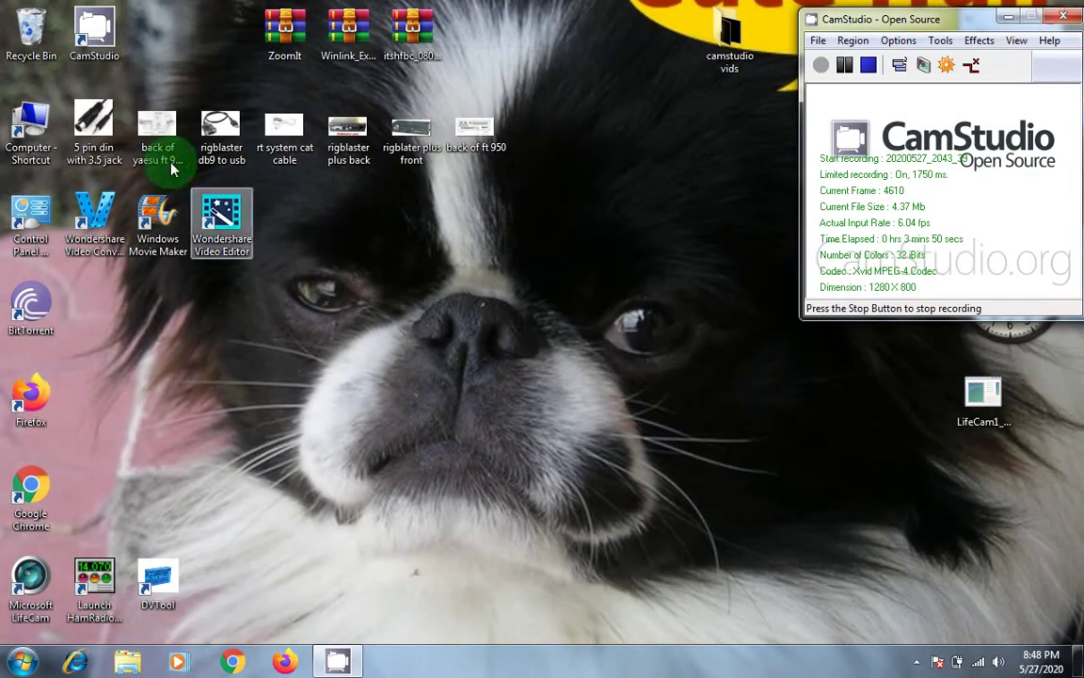
double_click(104, 137)
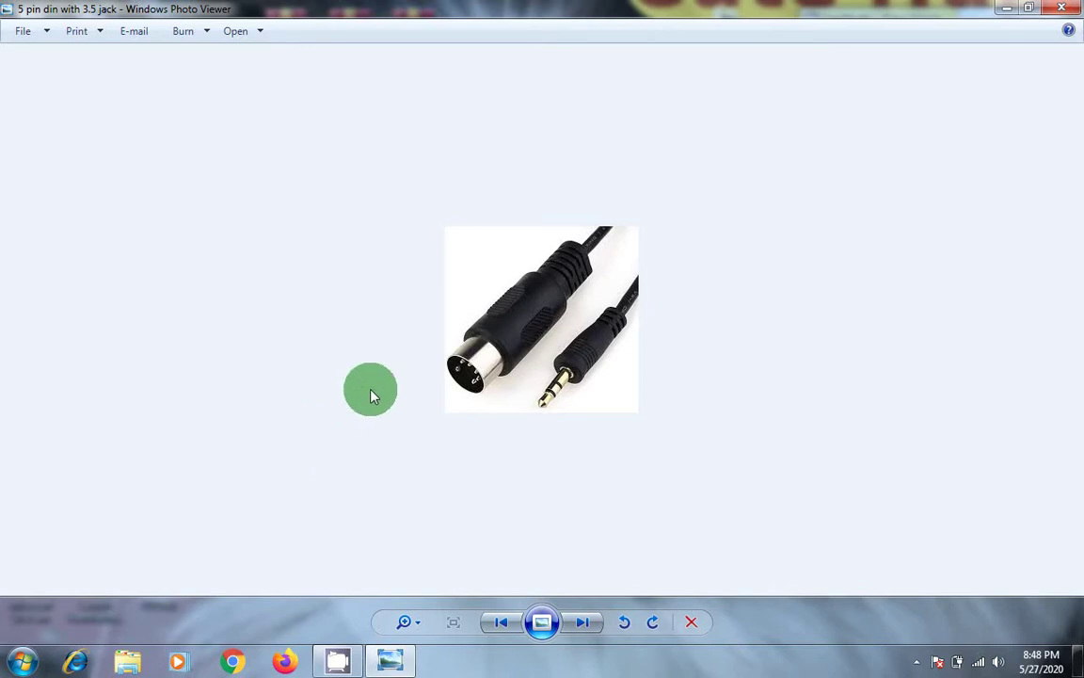
scroll(405, 376, "up", 1)
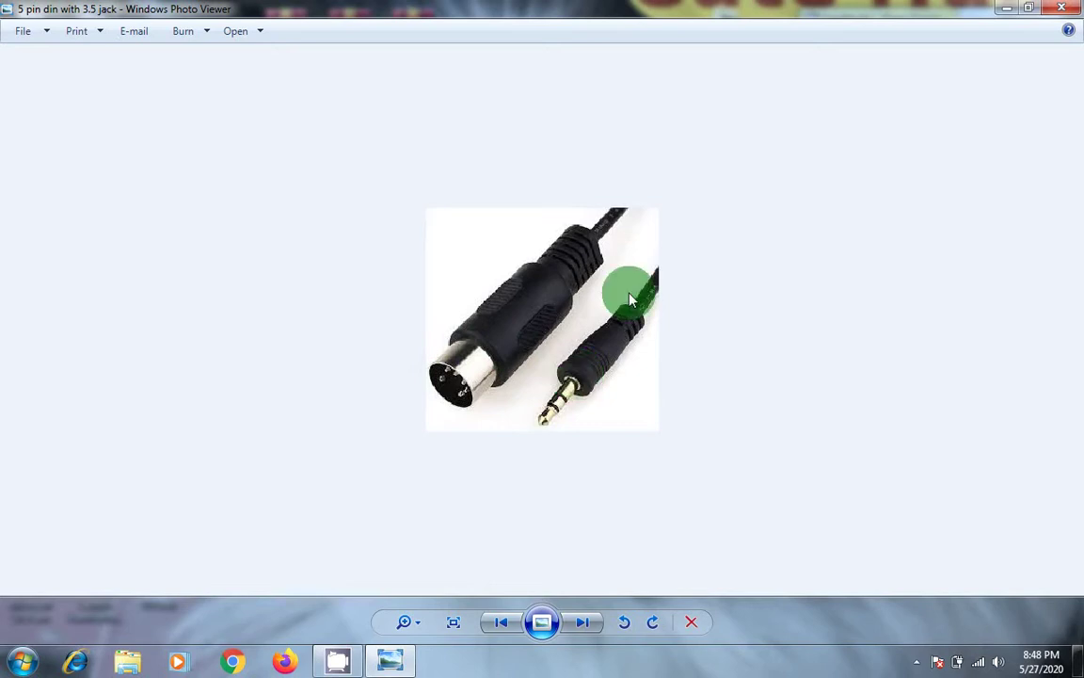
left_click(1061, 8)
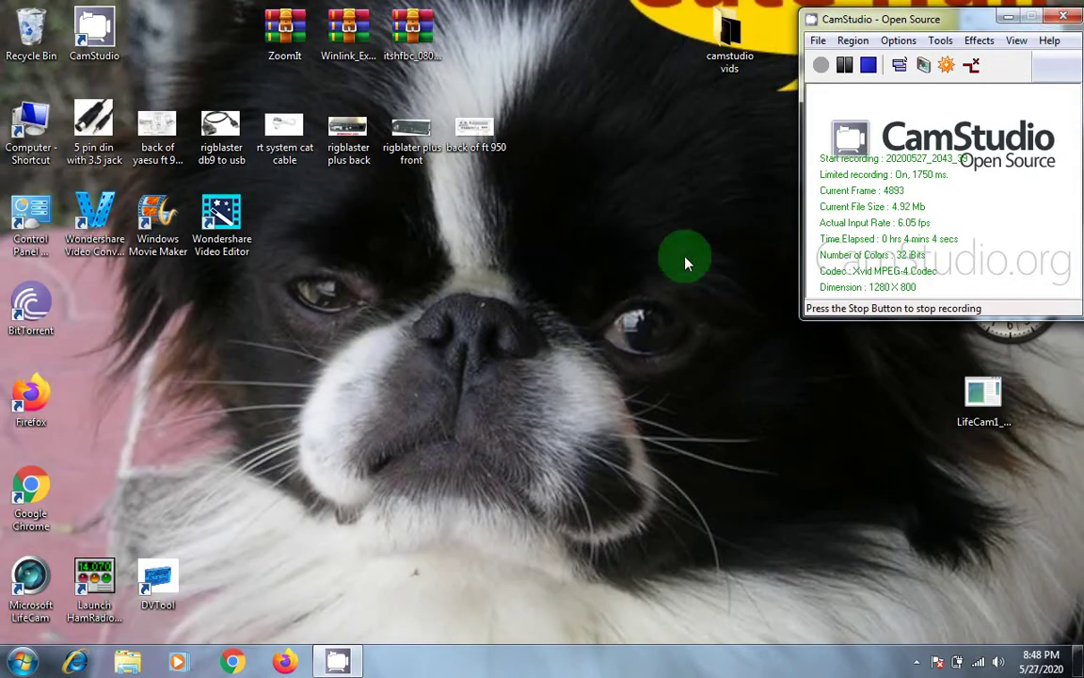
double_click(408, 136)
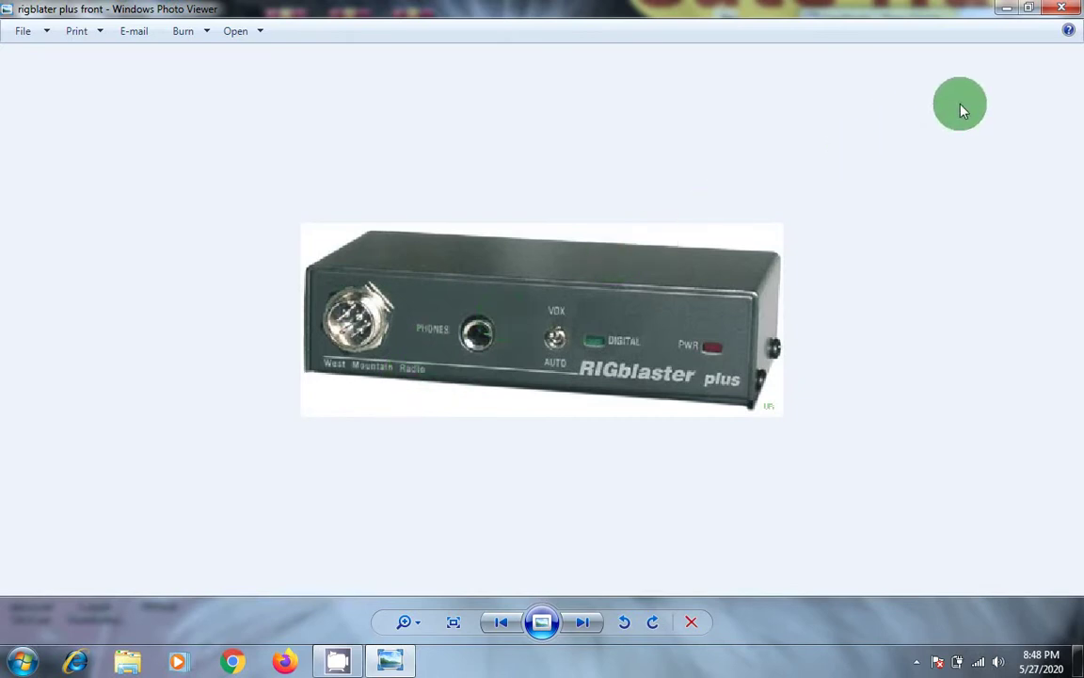
left_click(1062, 9)
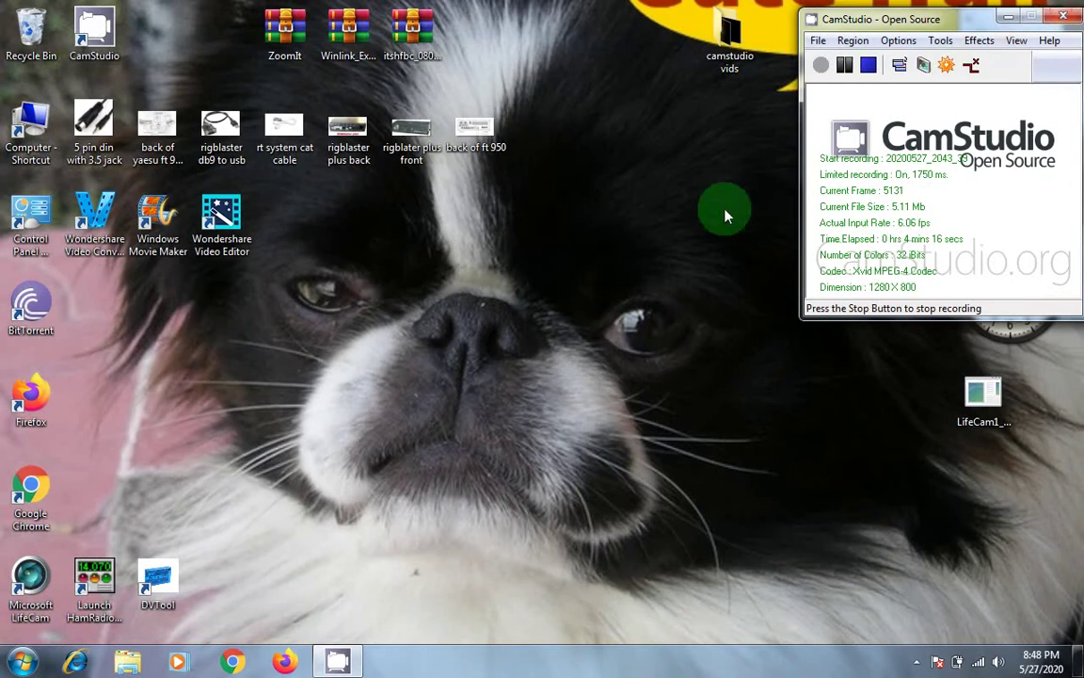
double_click(222, 128)
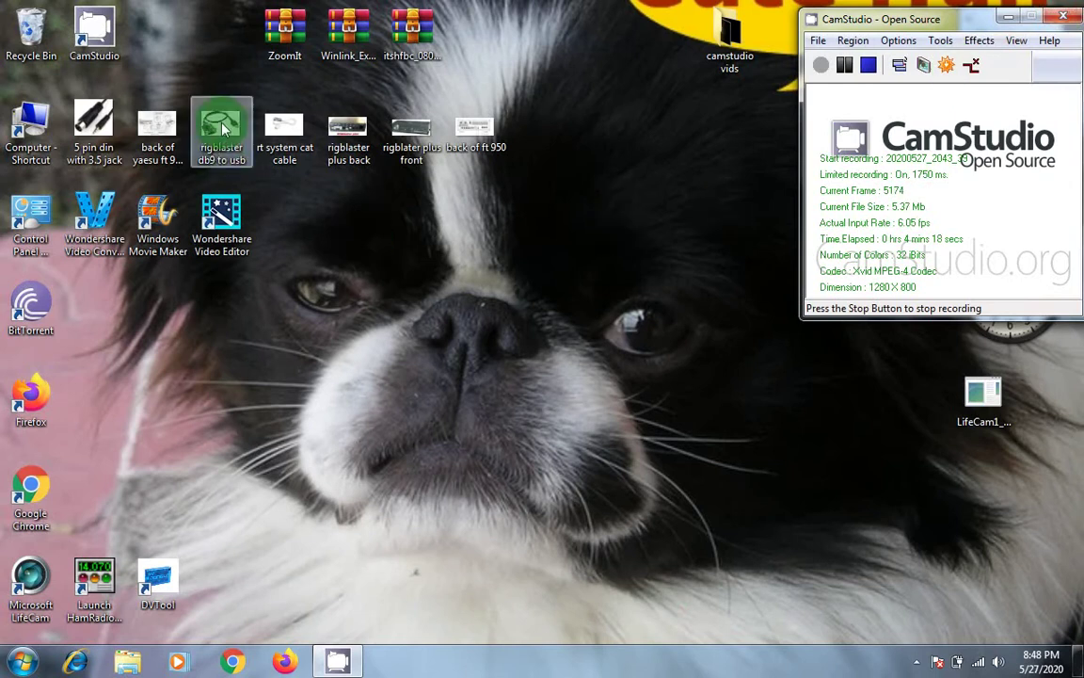
scroll(439, 423, "up", 2)
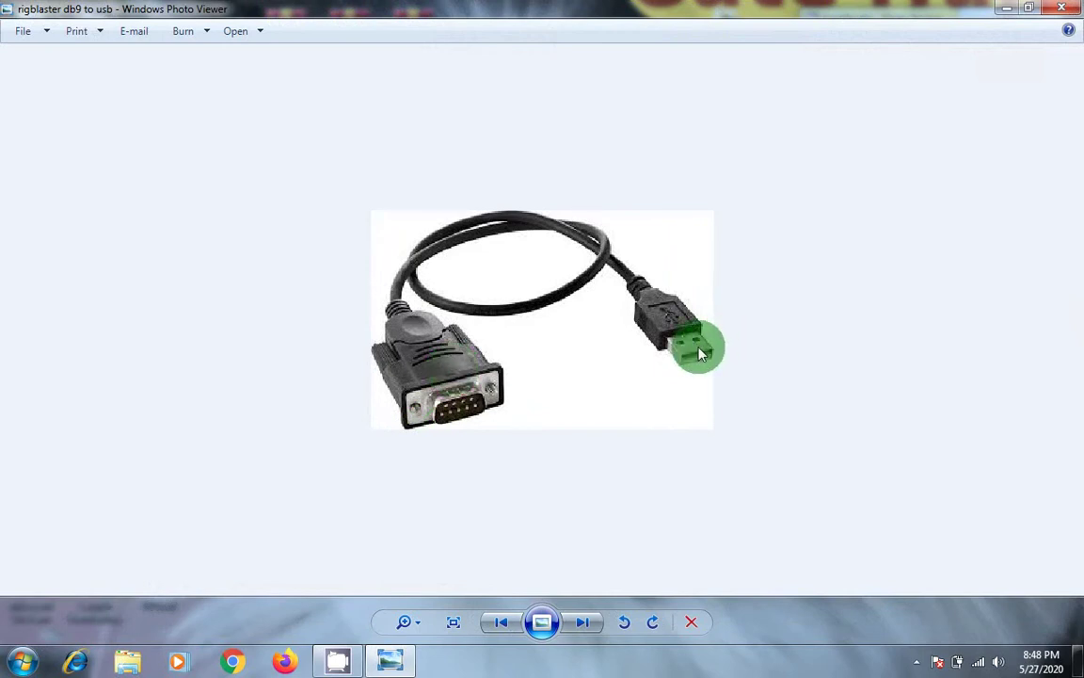
left_click(1059, 8)
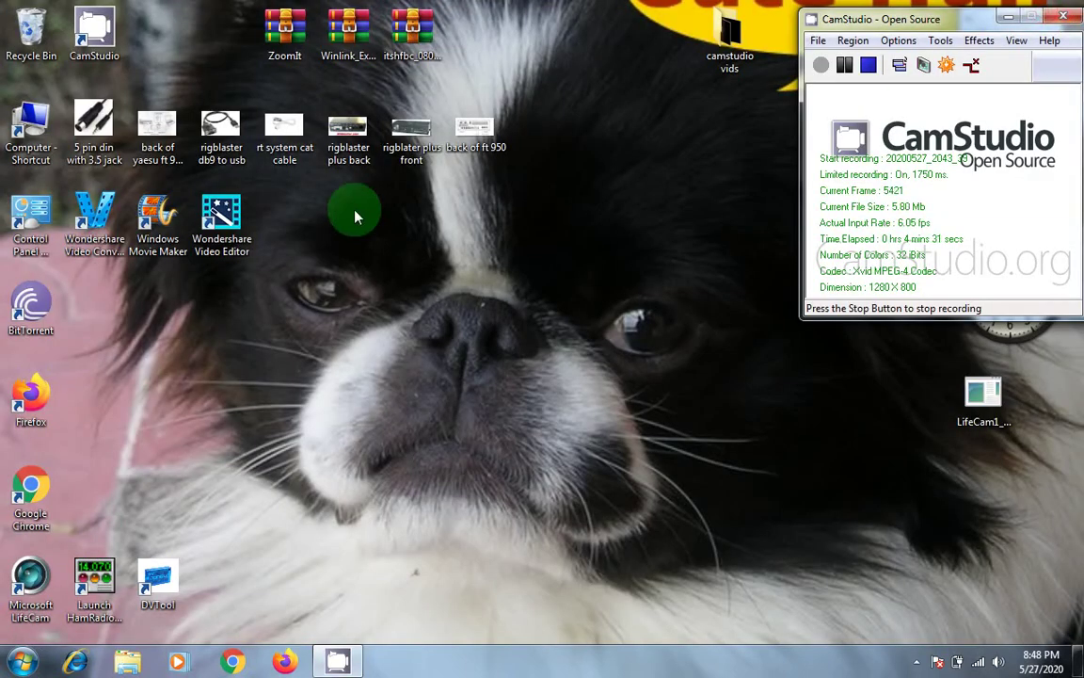
double_click(468, 136)
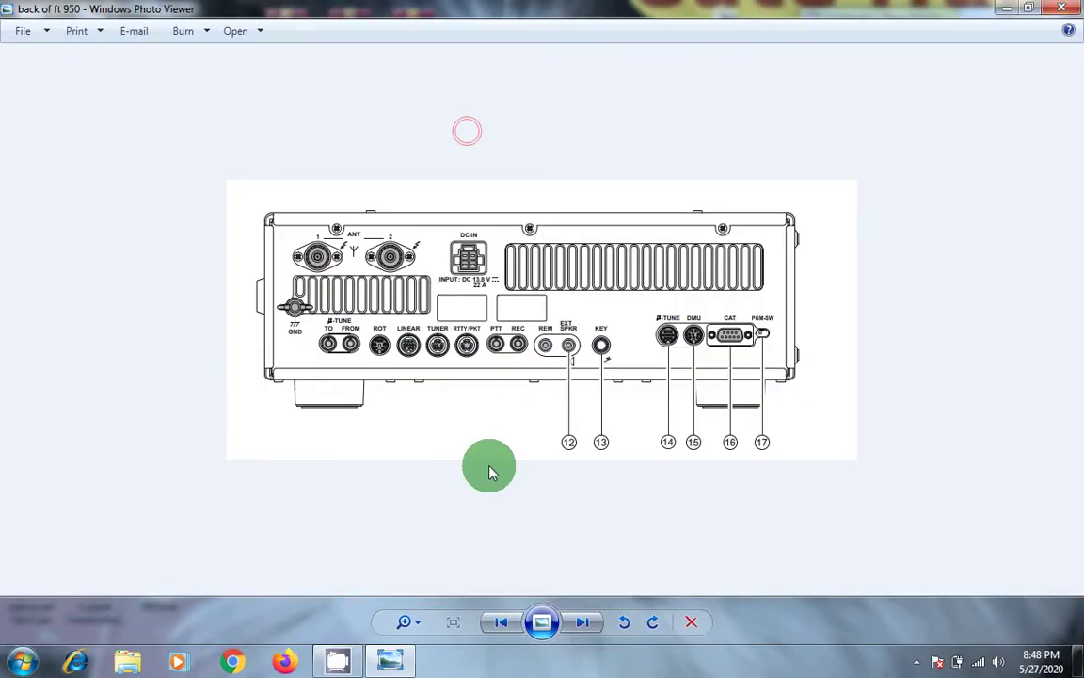
scroll(565, 489, "up", 2)
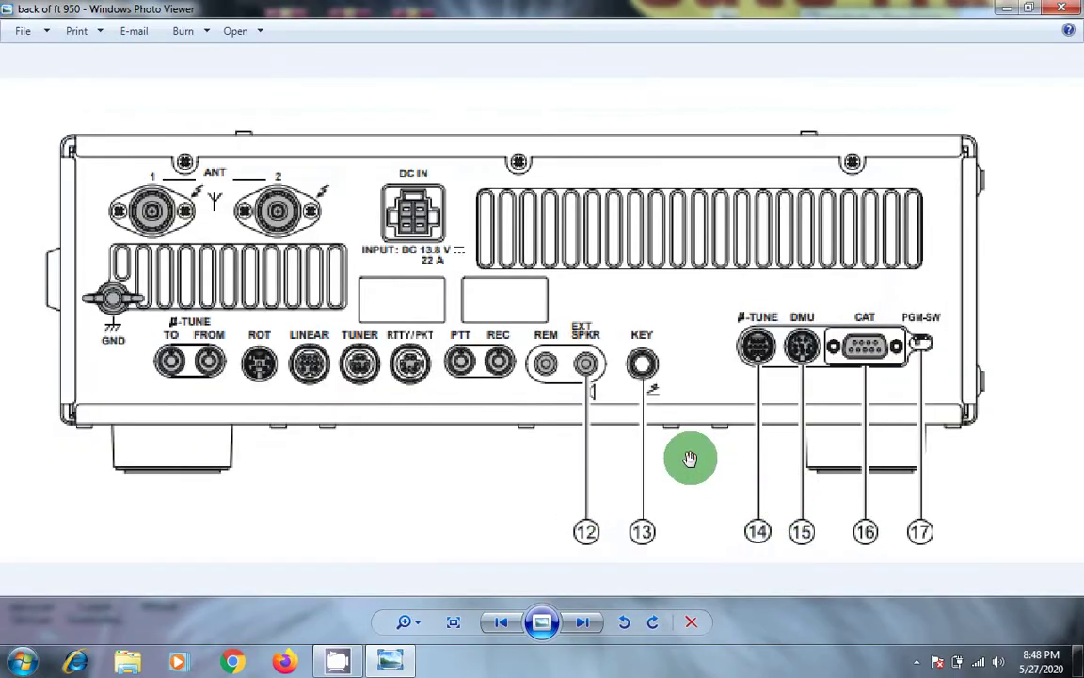
scroll(877, 362, "up", 4)
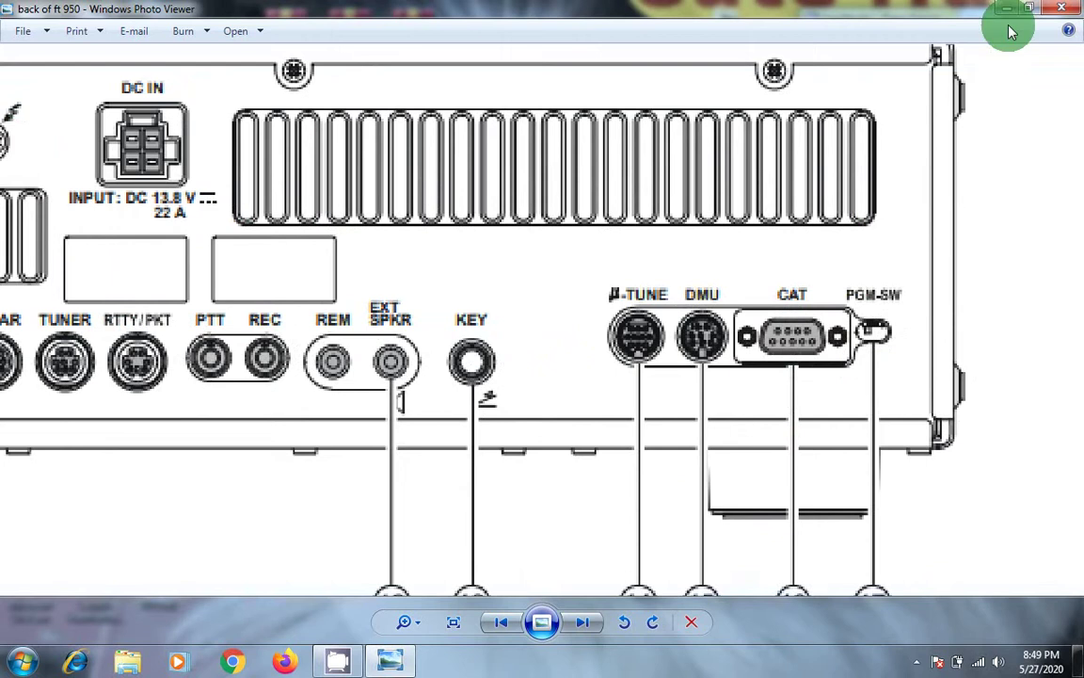
left_click(1058, 9)
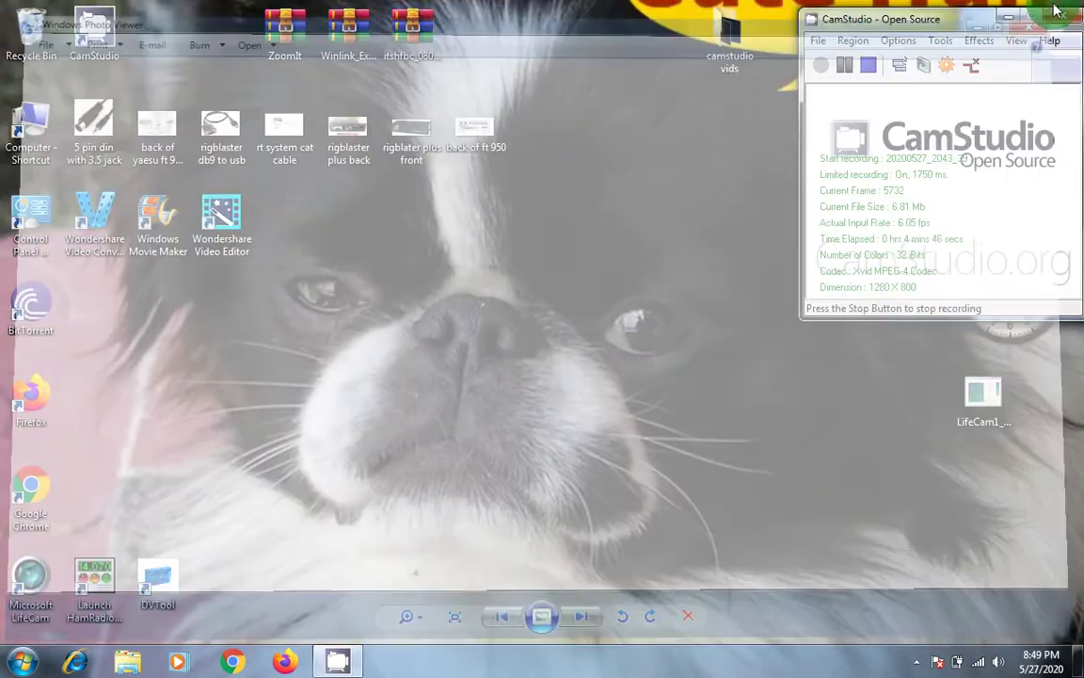
left_click(290, 133)
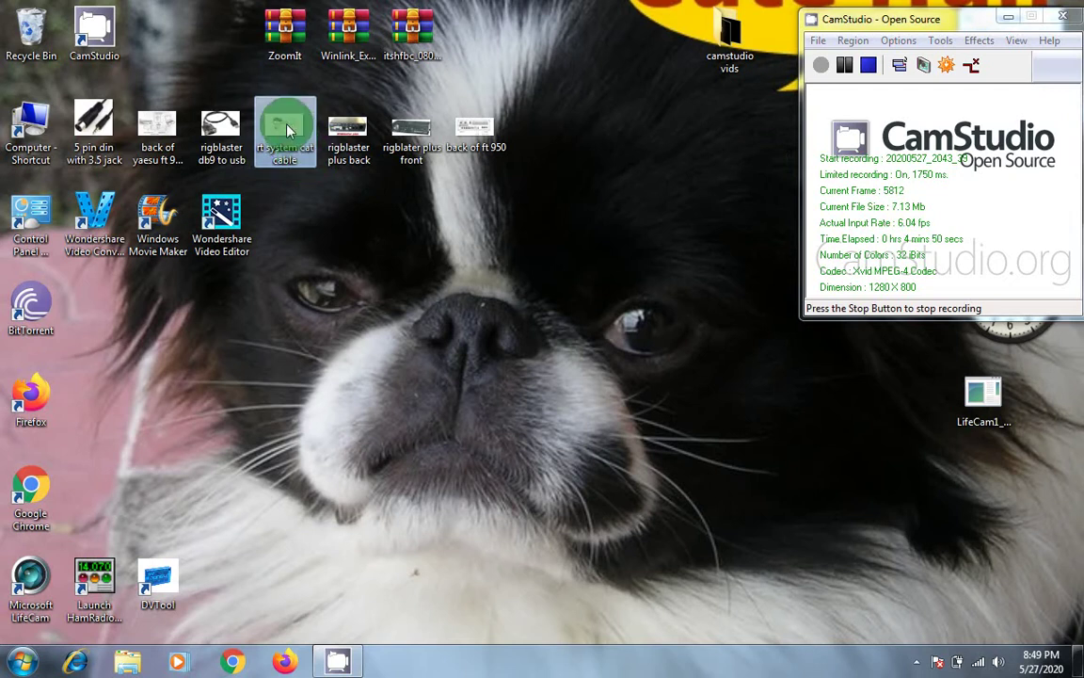
double_click(289, 130)
scroll(559, 524, "up", 2)
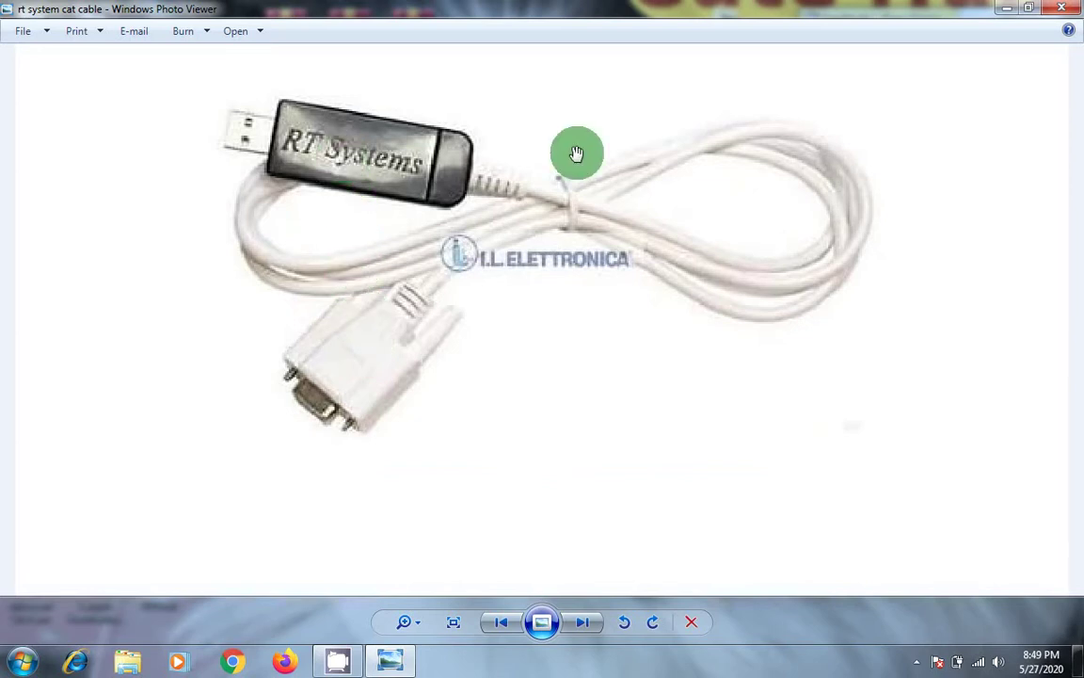
left_click(1058, 11)
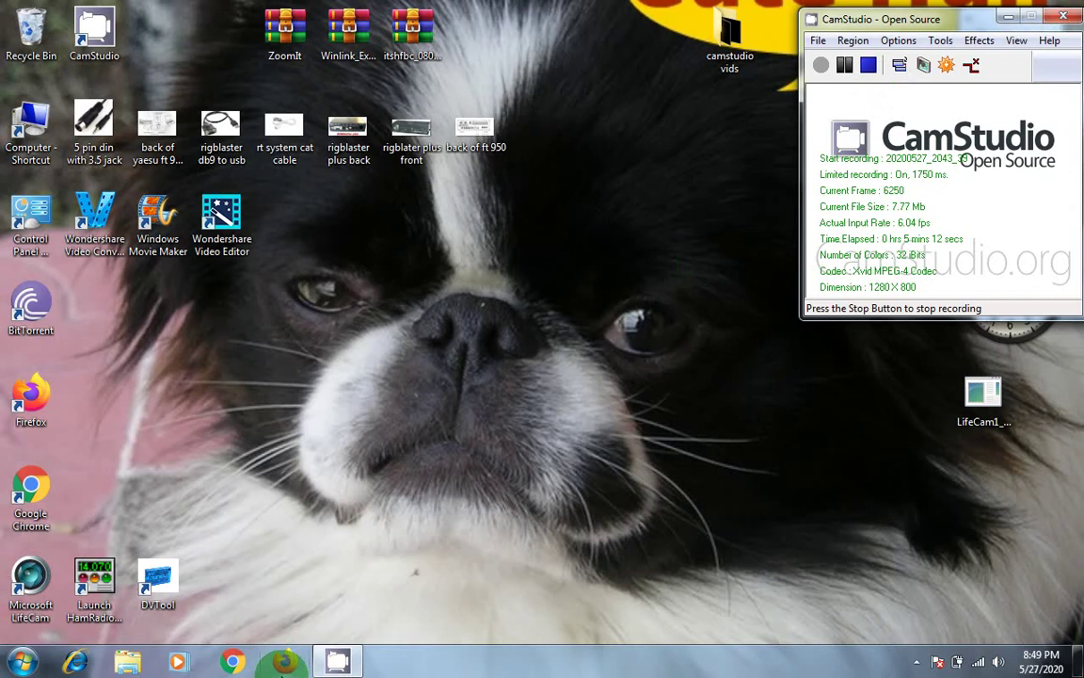
Step: Bring up Firefox and enter WINLINK EXPRESS DOWNLOAD in the new tab's search box
left_click(281, 663)
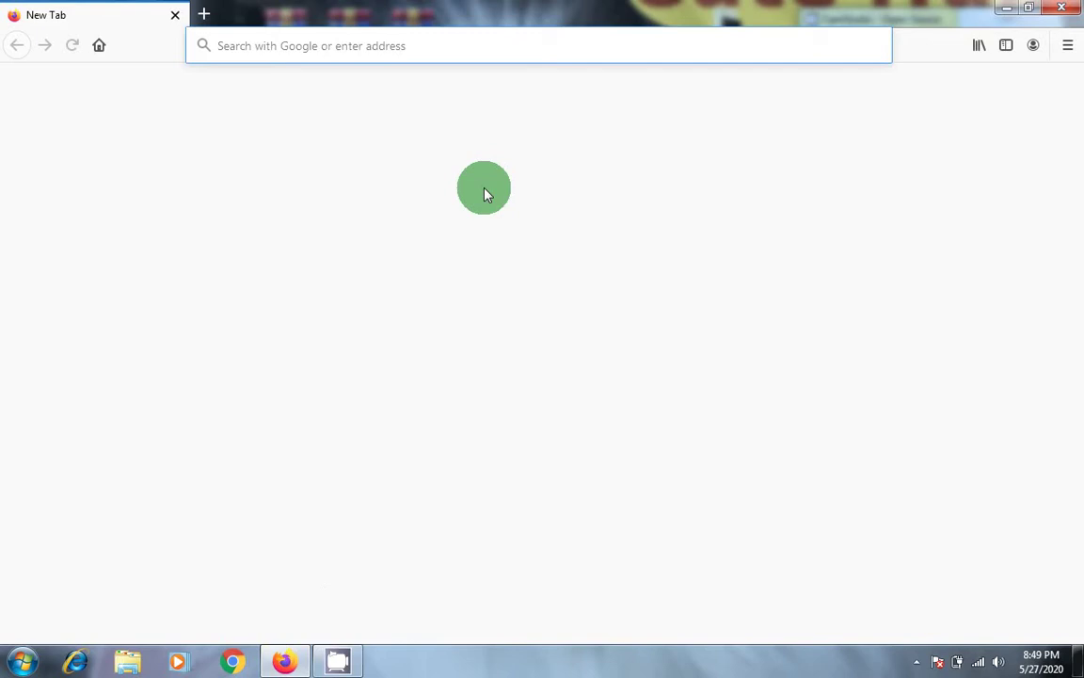
left_click(299, 123)
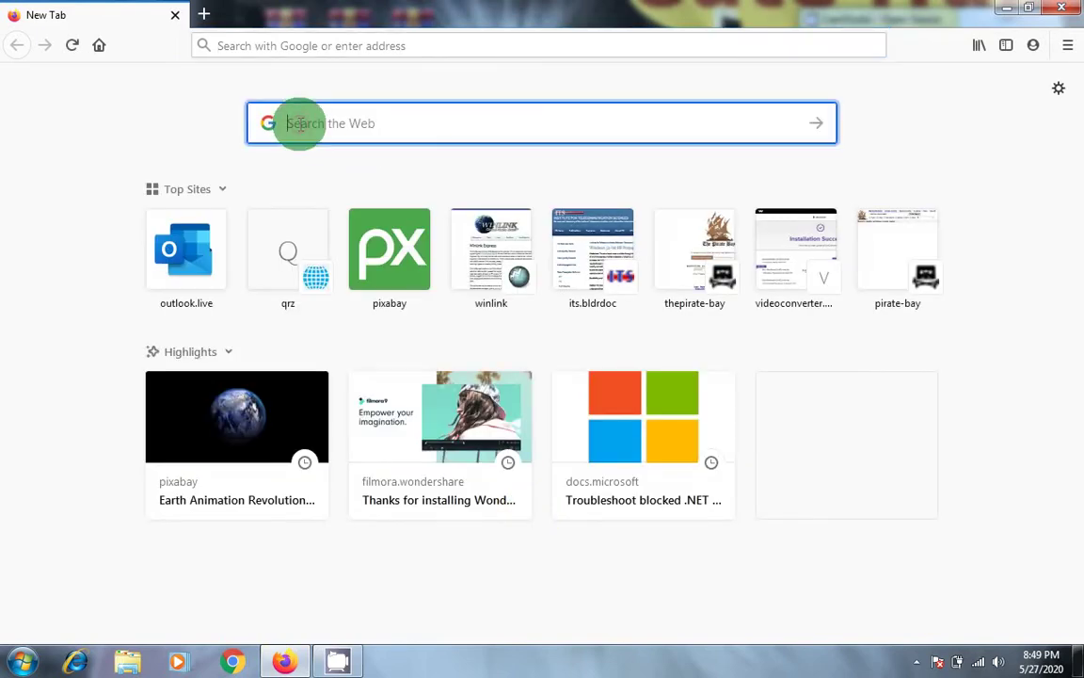
type("WINLIN")
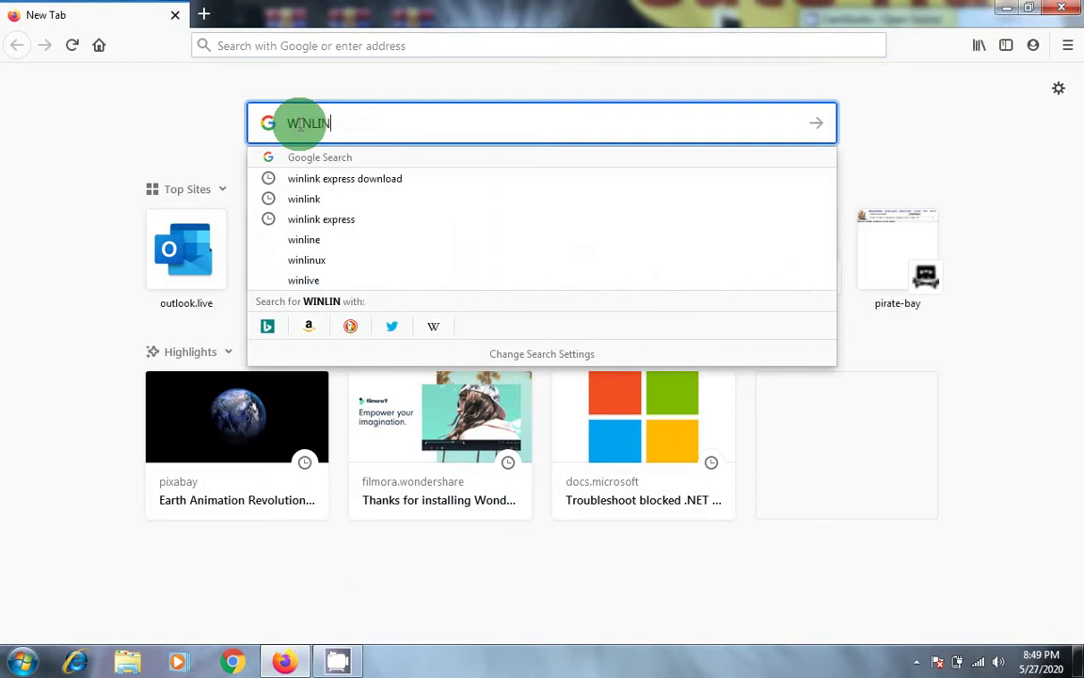
type("K EX")
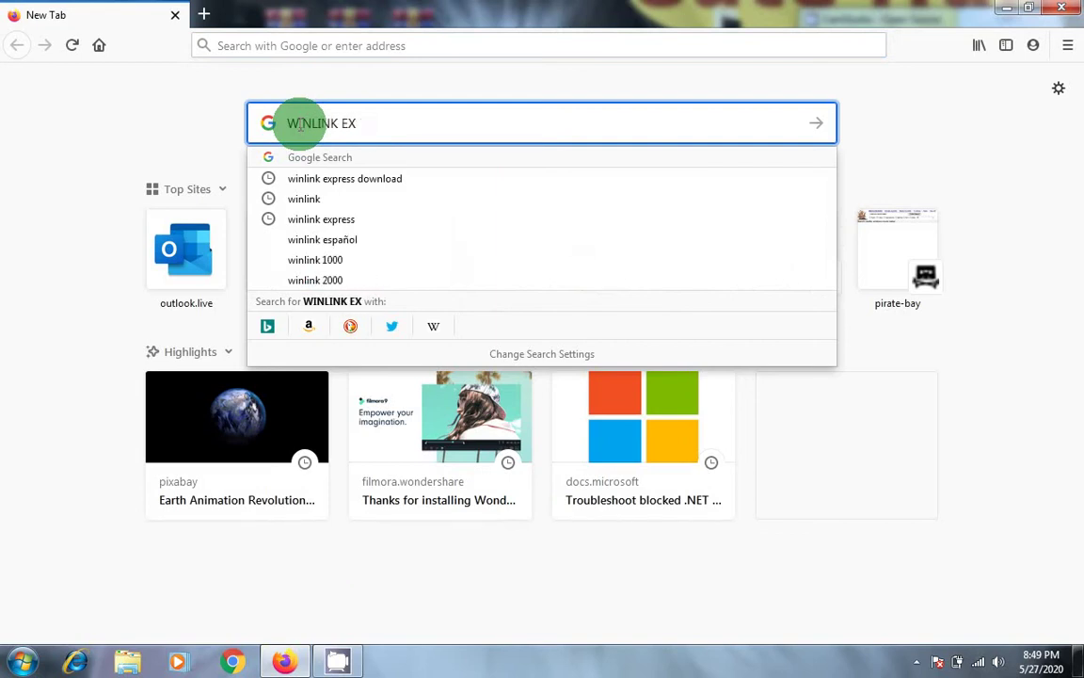
type("PRESS")
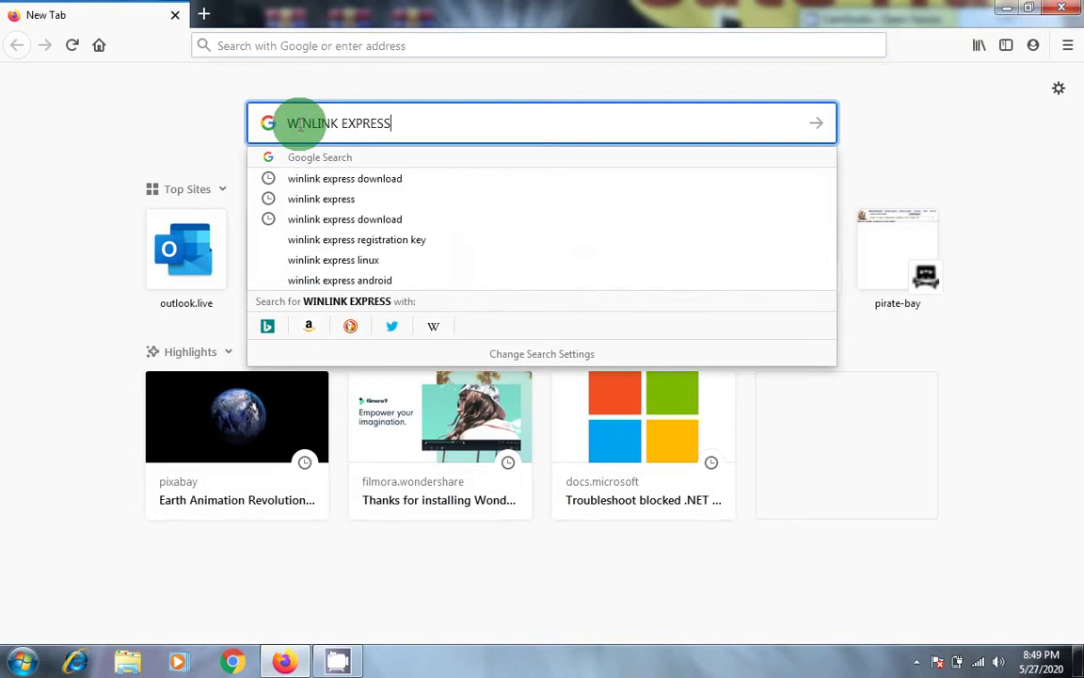
type(" DO")
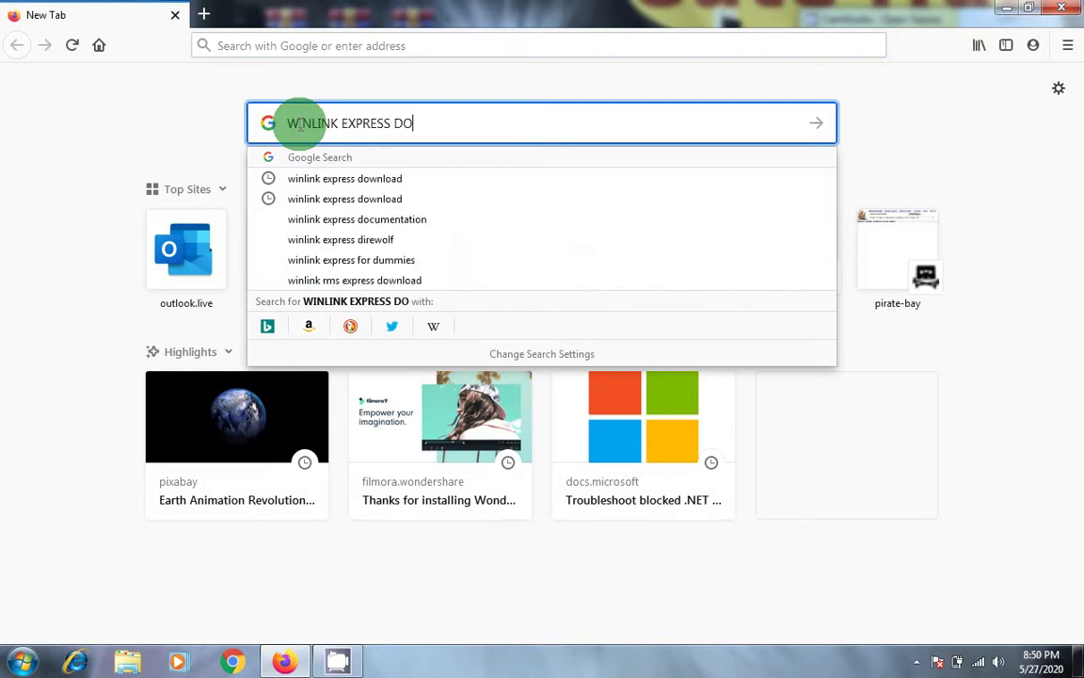
type("WNLOAD")
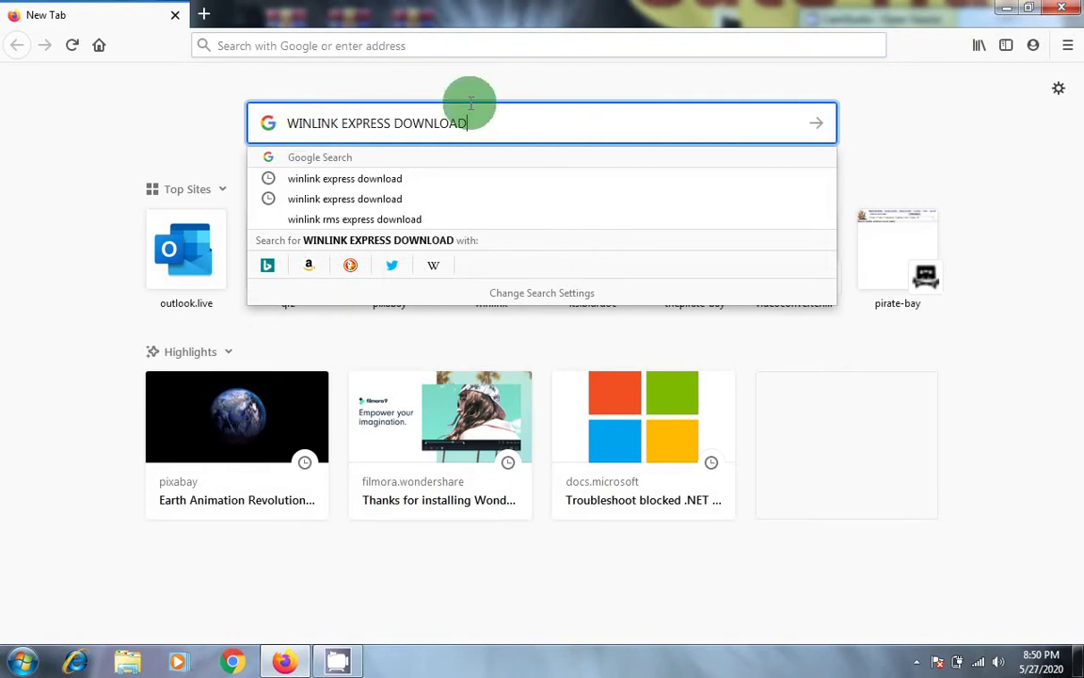
Step: Run the search, open the winlink.org Winlink Express page and download the current production version
left_click(821, 128)
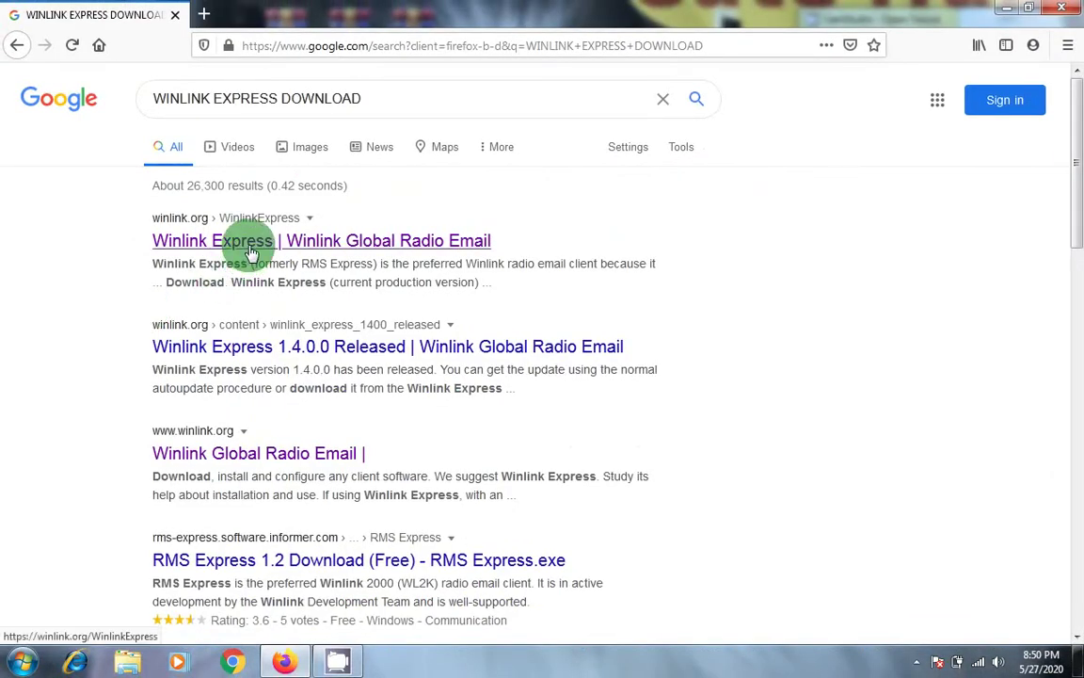
left_click(251, 250)
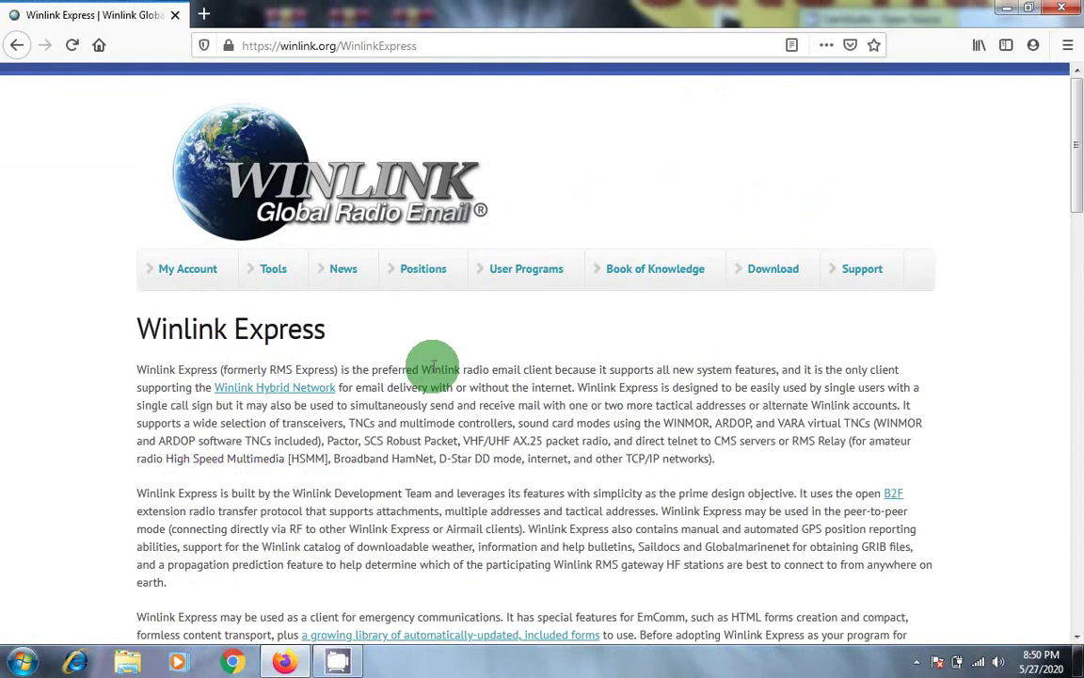
scroll(433, 365, "down", 5)
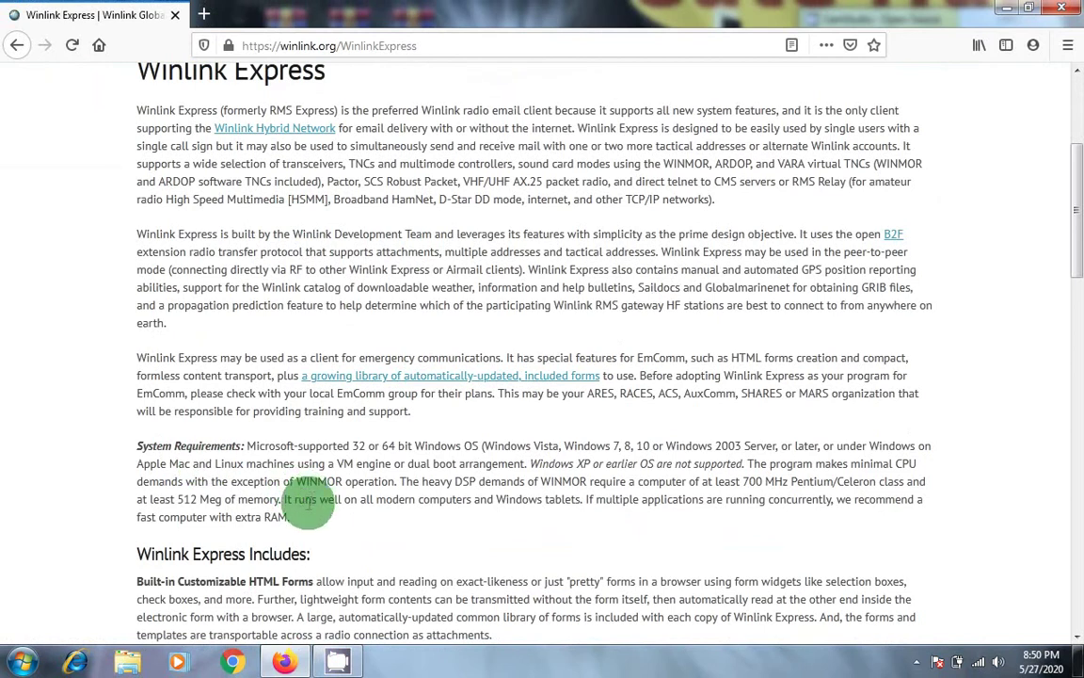
scroll(298, 513, "down", 2)
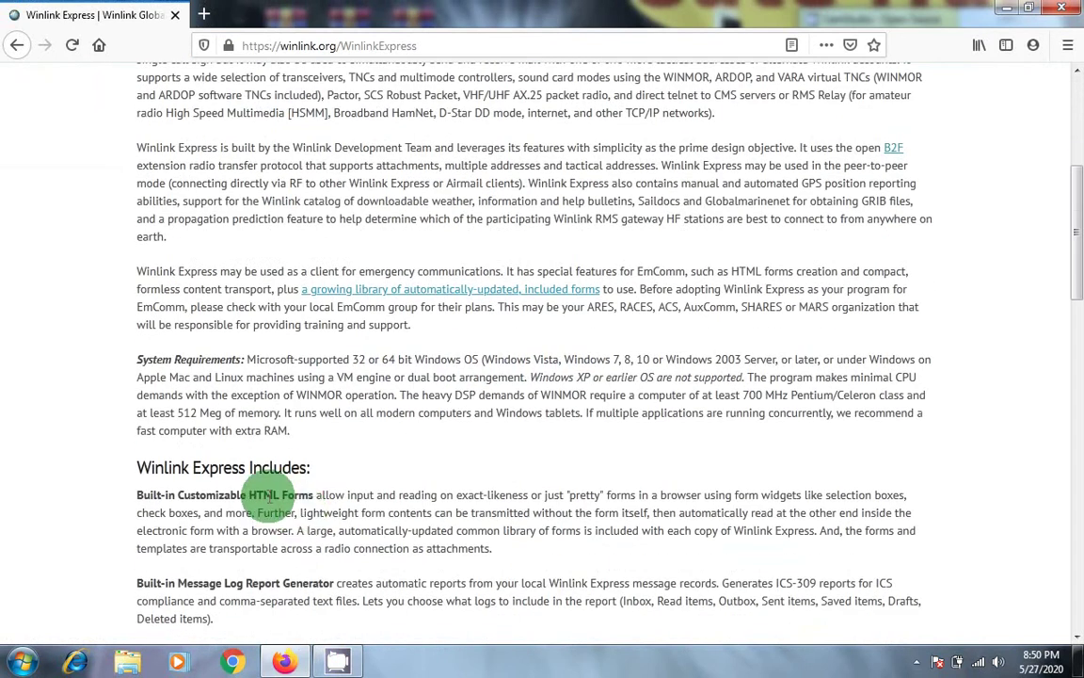
scroll(264, 499, "down", 4)
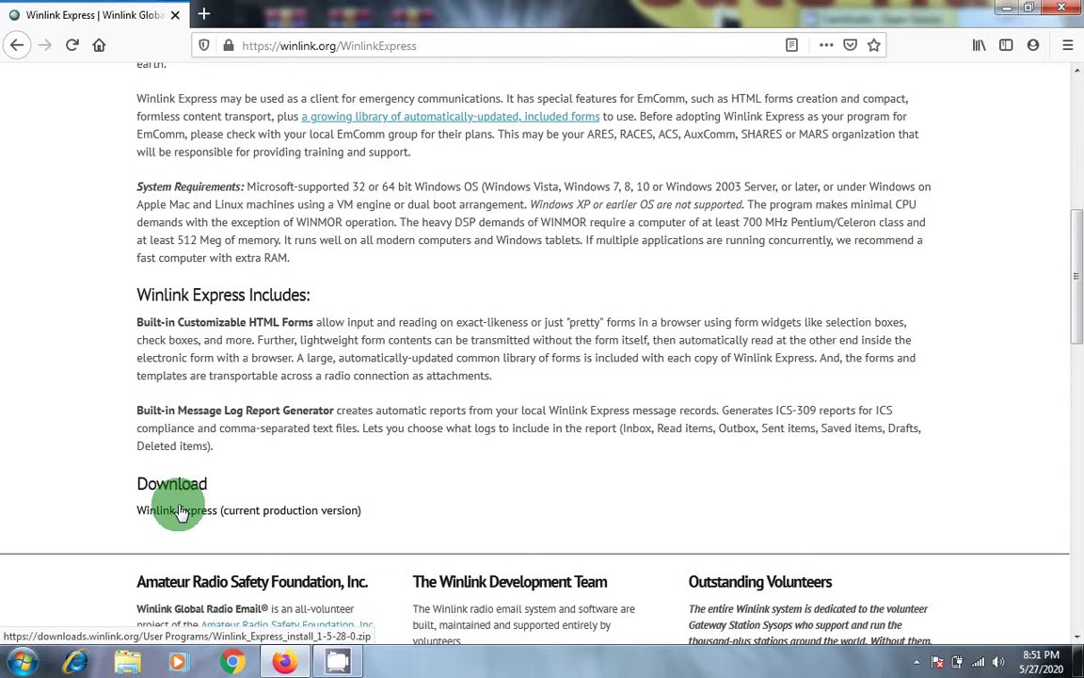
left_click(182, 513)
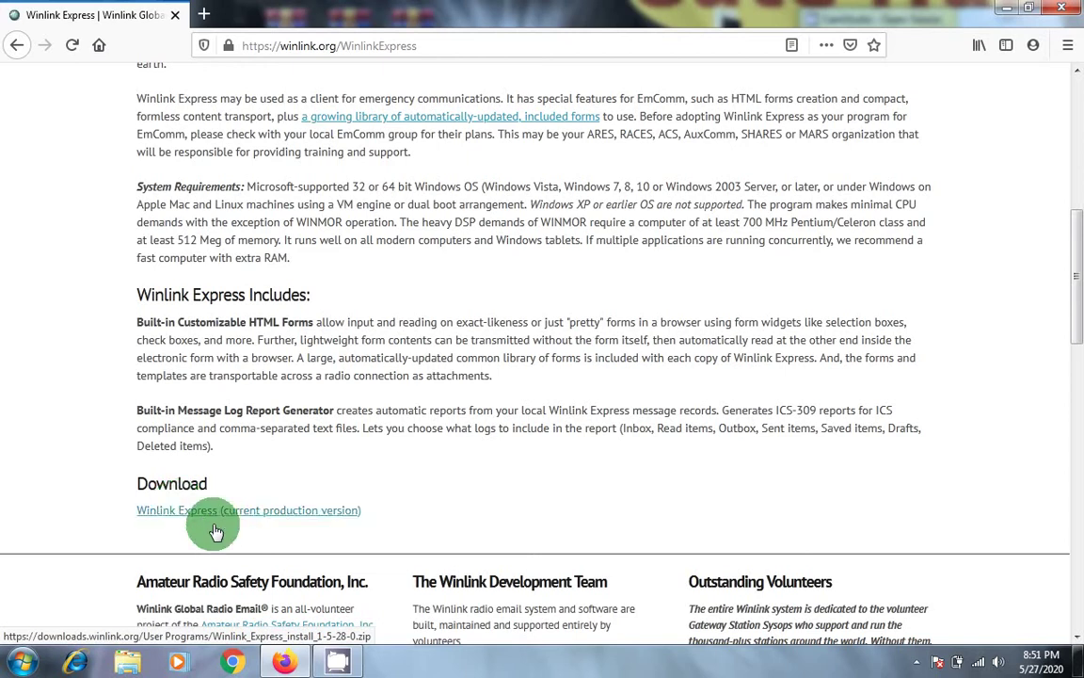
Step: Restart Firefox and search Google for 'its hf propagation download'
left_click(175, 16)
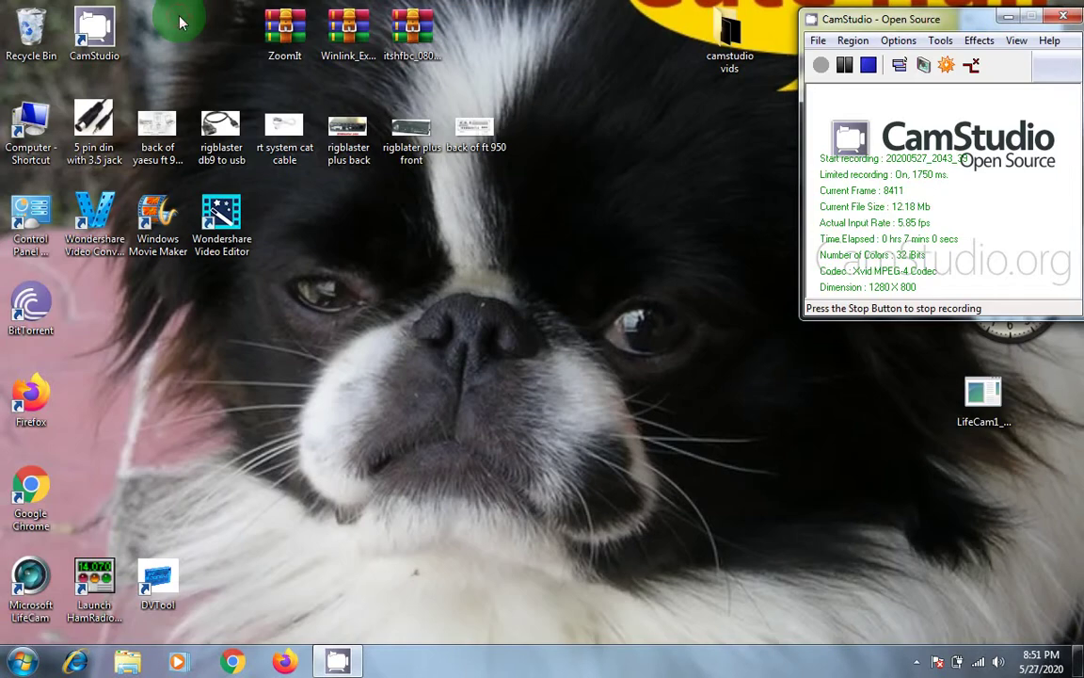
left_click(284, 663)
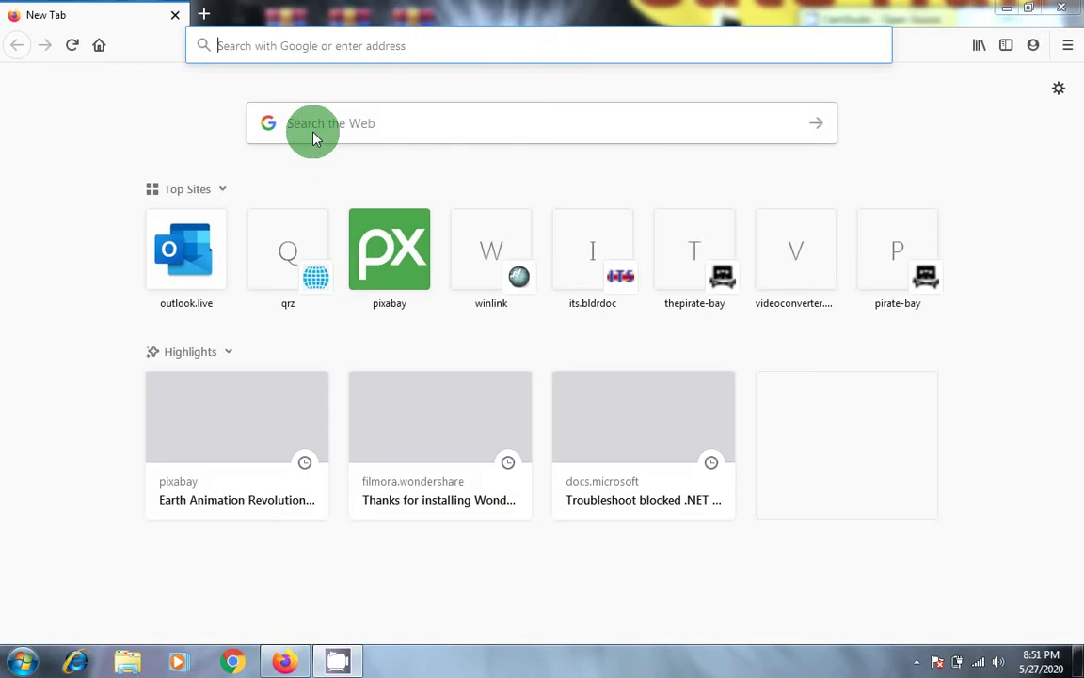
left_click(314, 136)
type("ITS H")
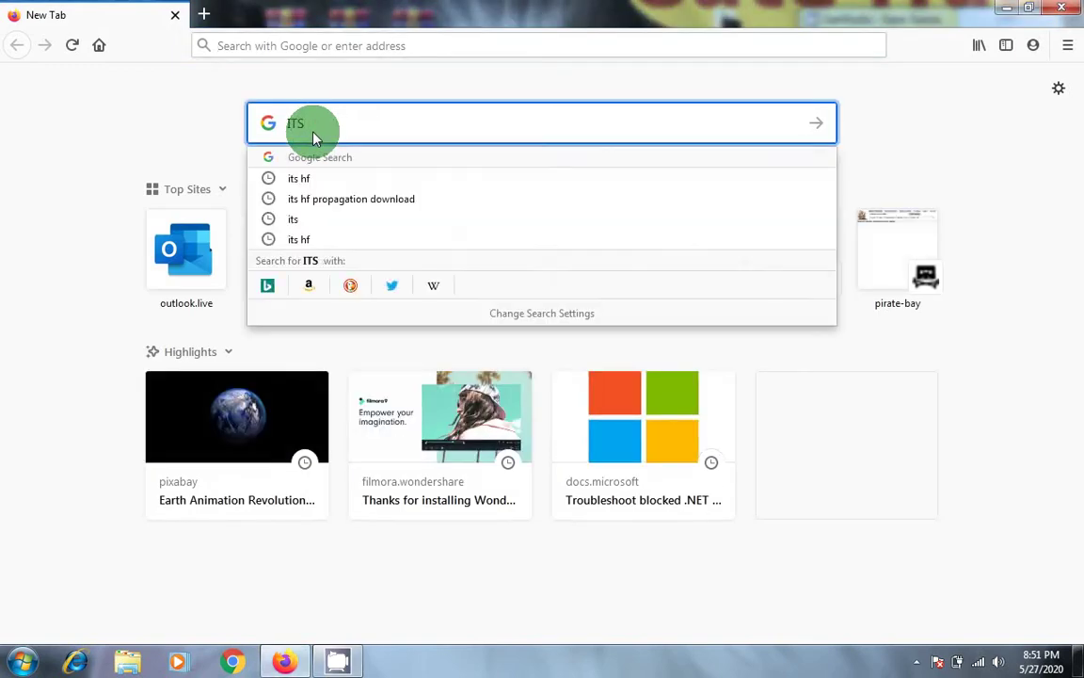
type("F")
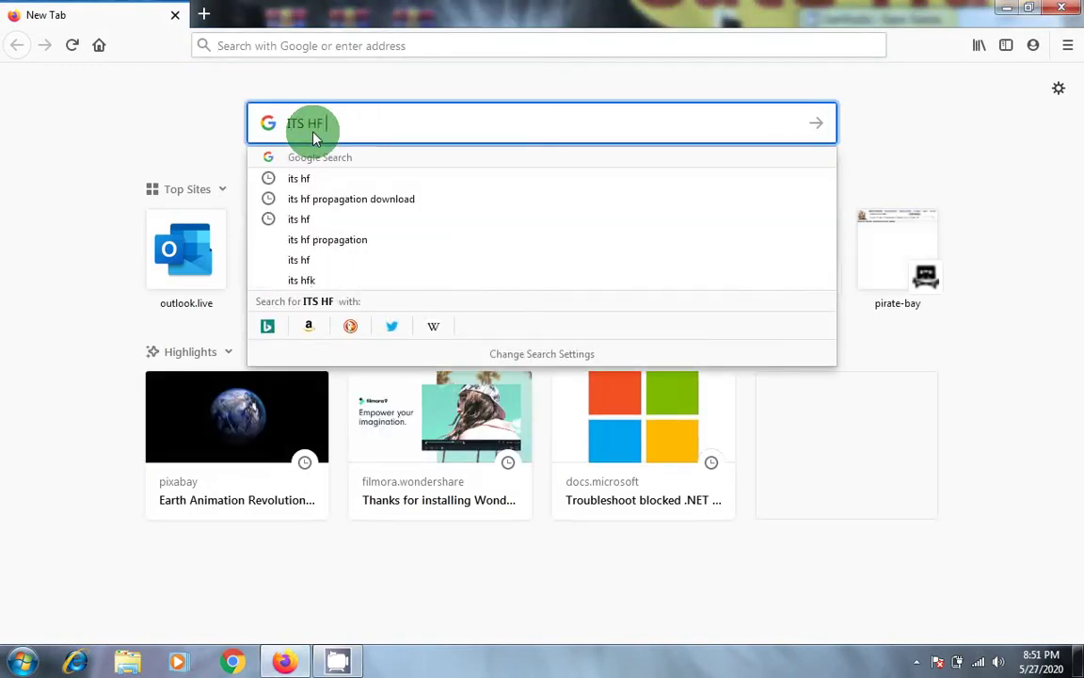
left_click(343, 208)
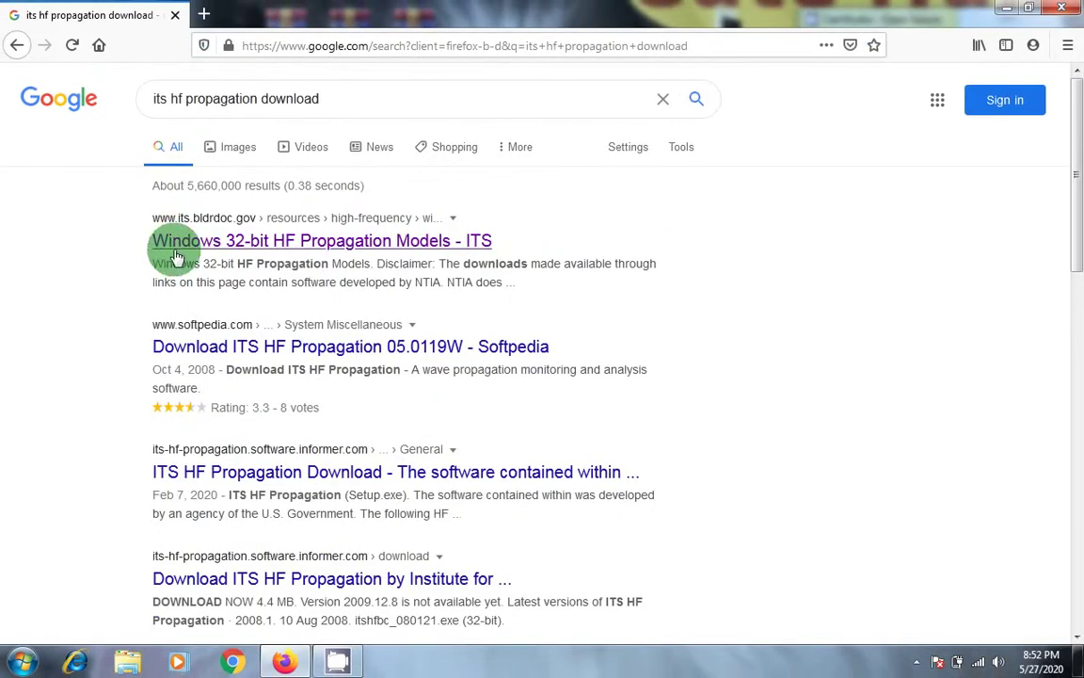
Step: Open the ITS HF Propagation Models page, download the Version 05.0119W zip, and close Firefox
left_click(234, 250)
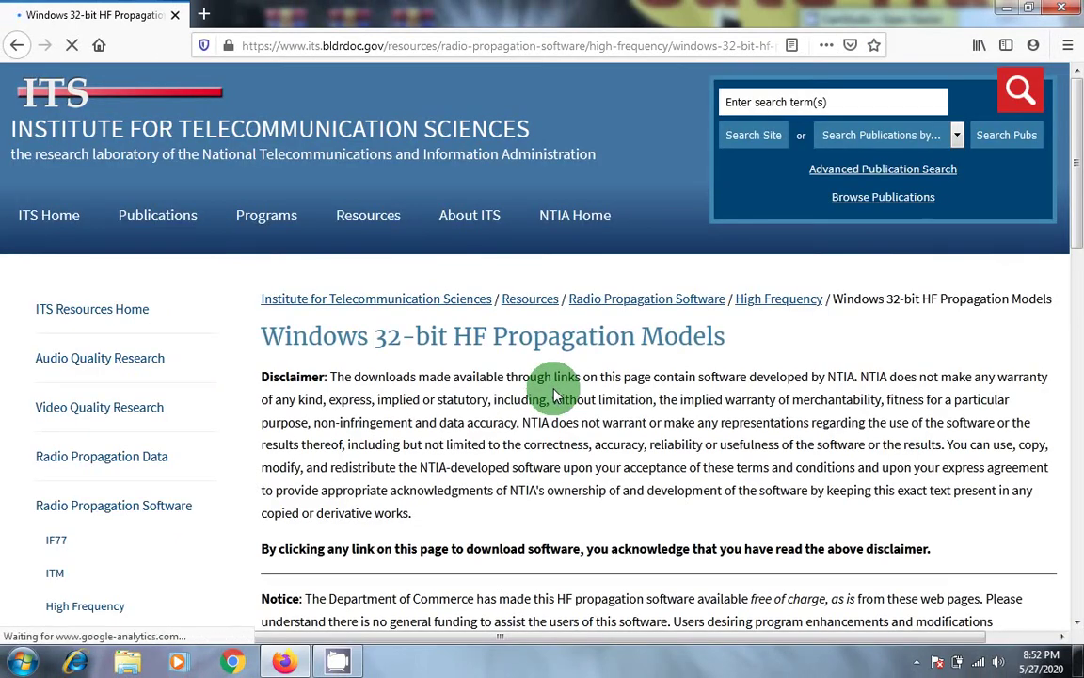
scroll(553, 394, "down", 3)
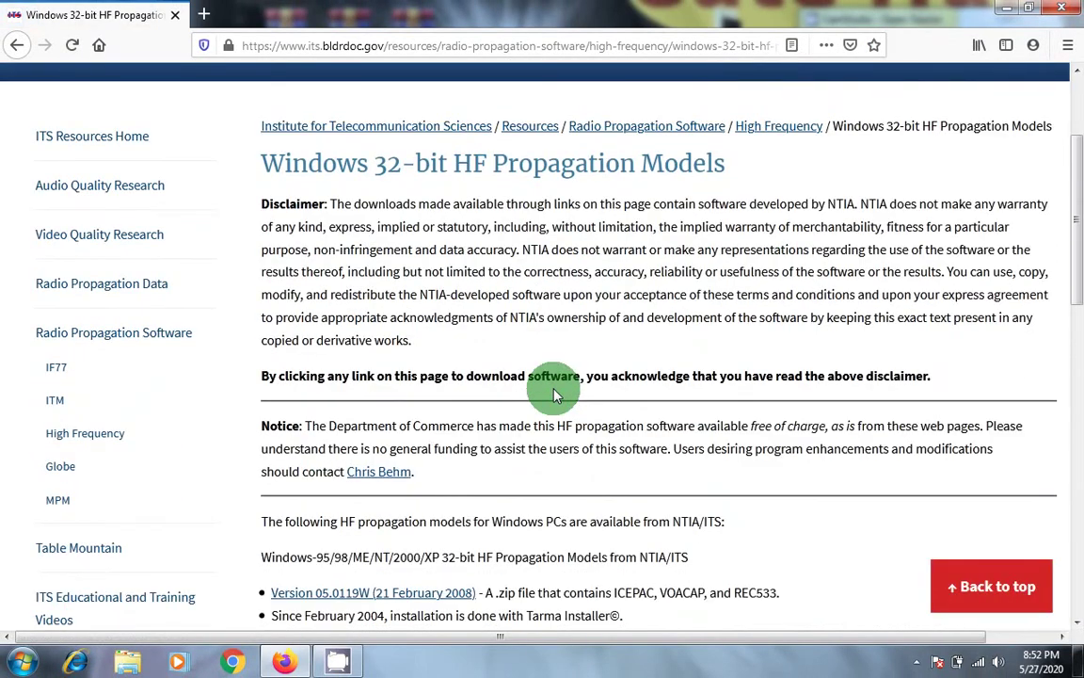
scroll(553, 393, "down", 2)
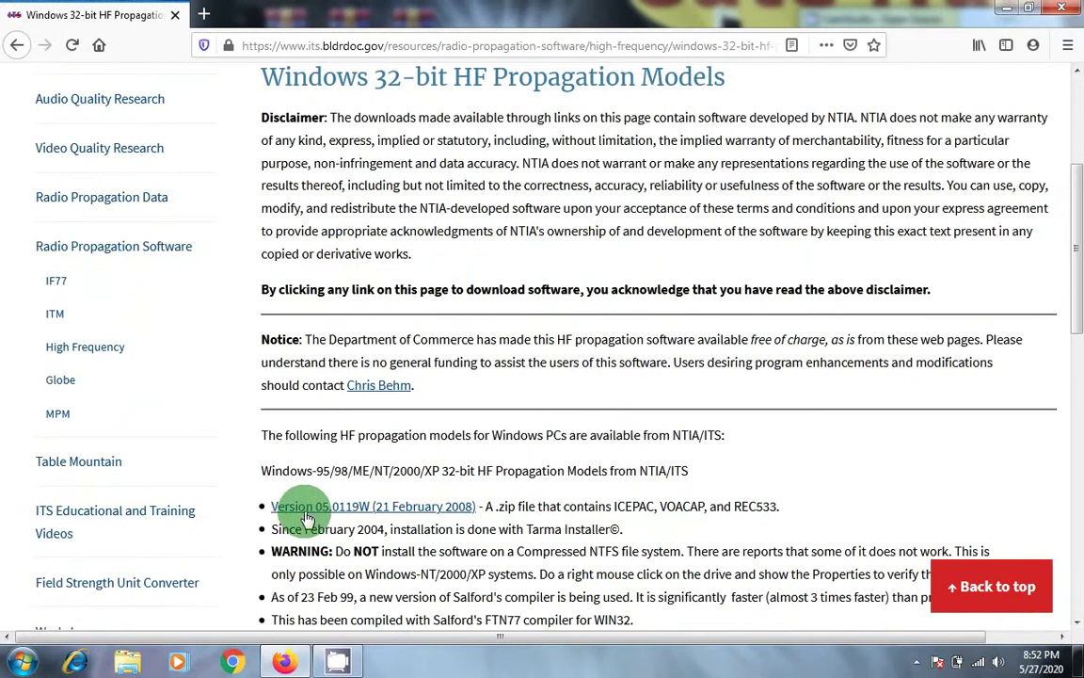
left_click(318, 508)
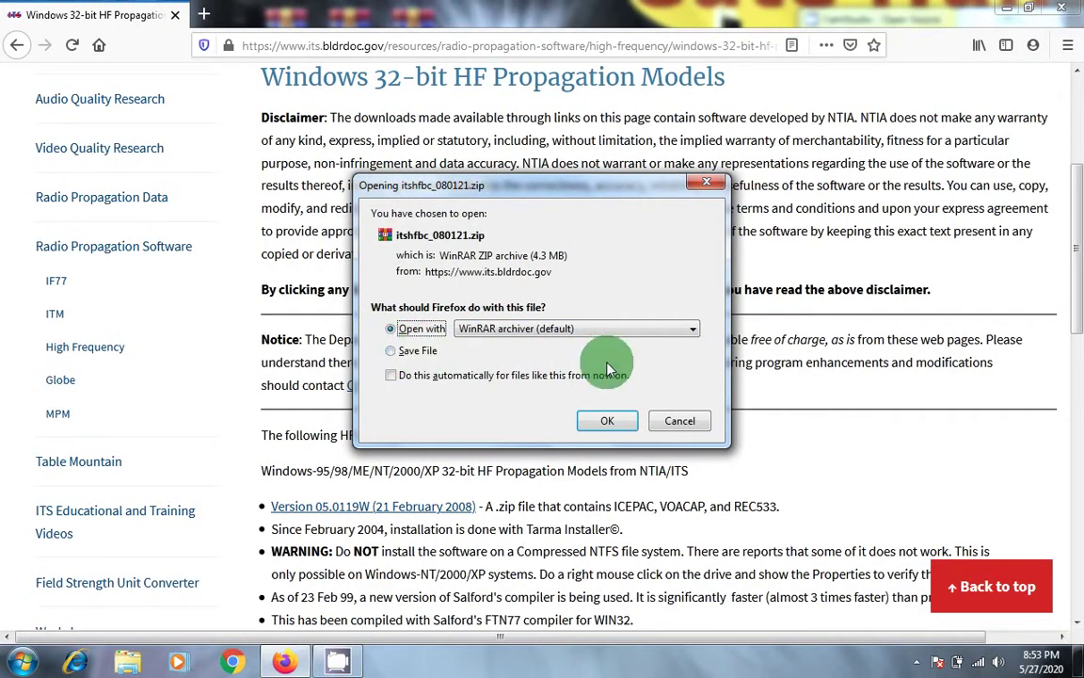
left_click(688, 424)
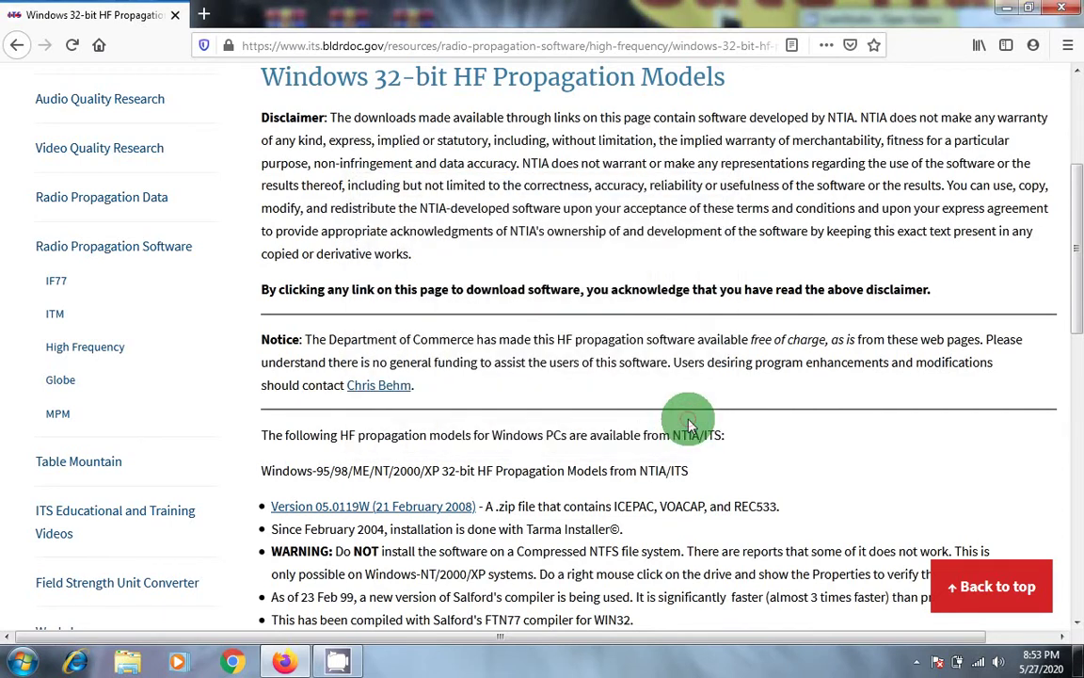
left_click(1061, 13)
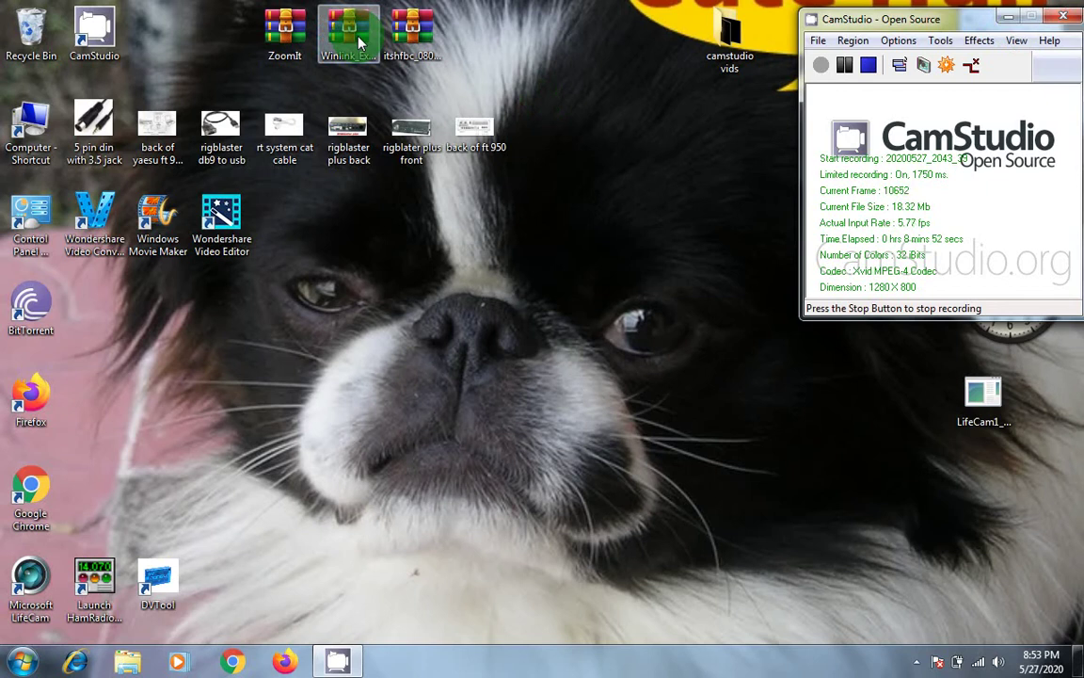
Step: Run Winlink_Express_install.exe from the zip, accepting C:\RMS Express and the desktop shortcut
double_click(359, 40)
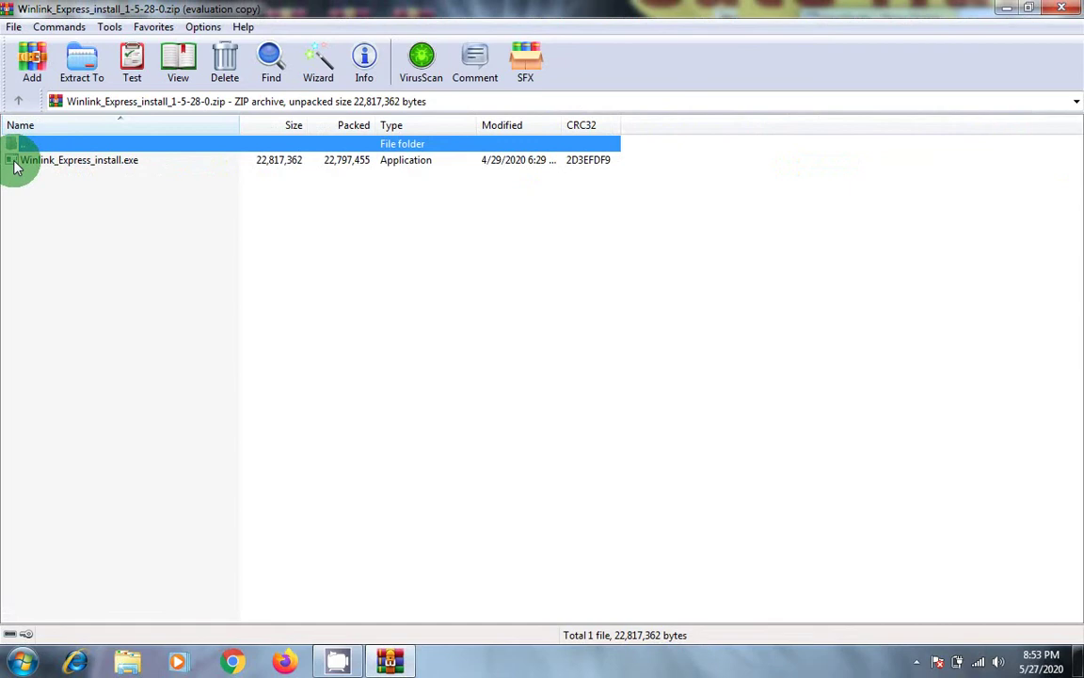
double_click(15, 162)
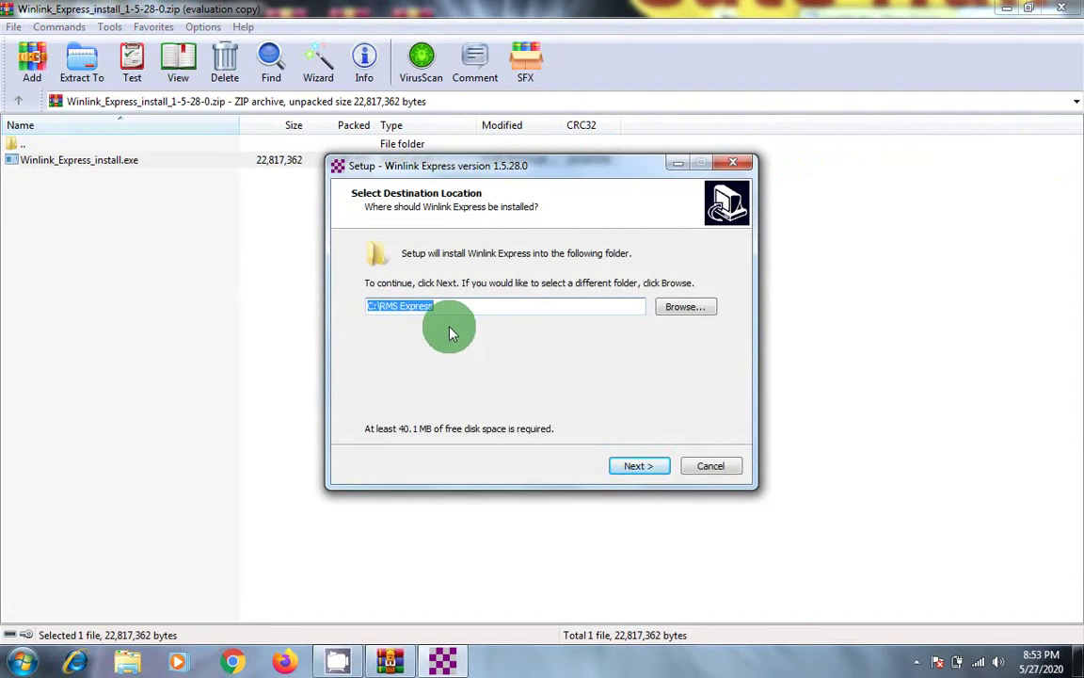
left_click(639, 467)
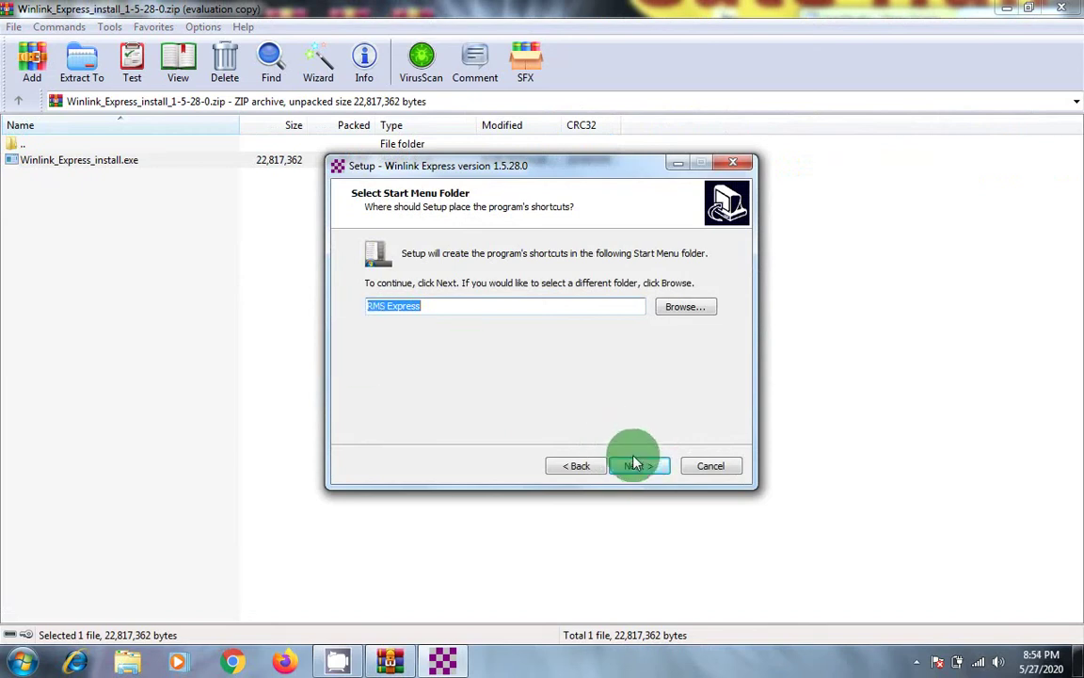
left_click(636, 465)
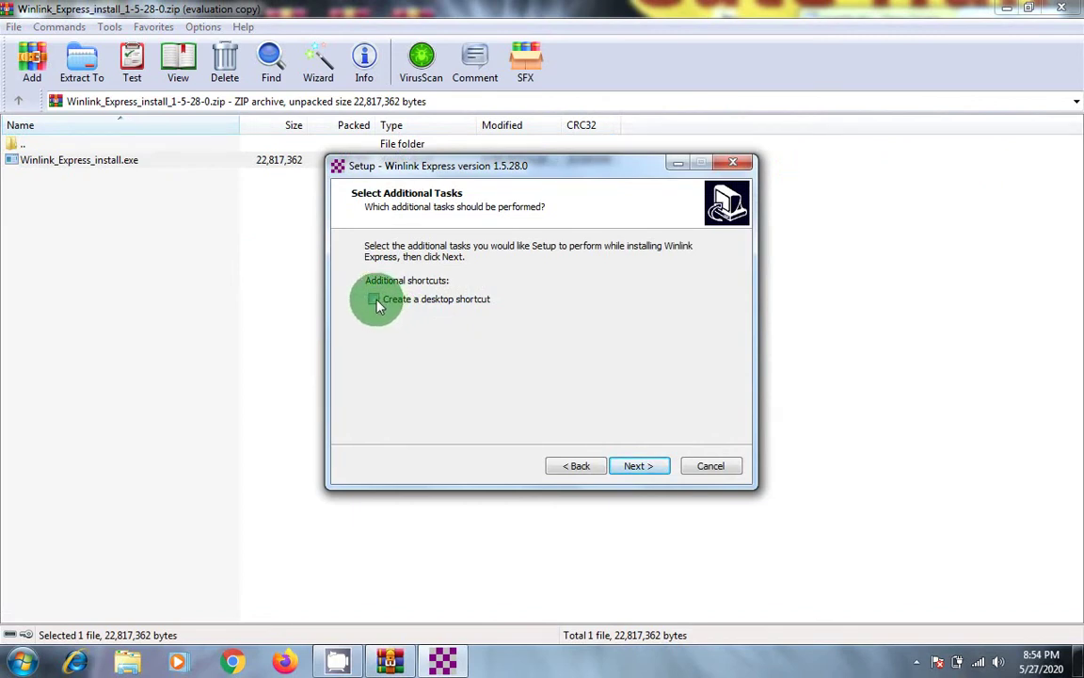
left_click(630, 464)
Step: Install Winlink Express 1.5.28.0 and finish setup without launching it
left_click(634, 466)
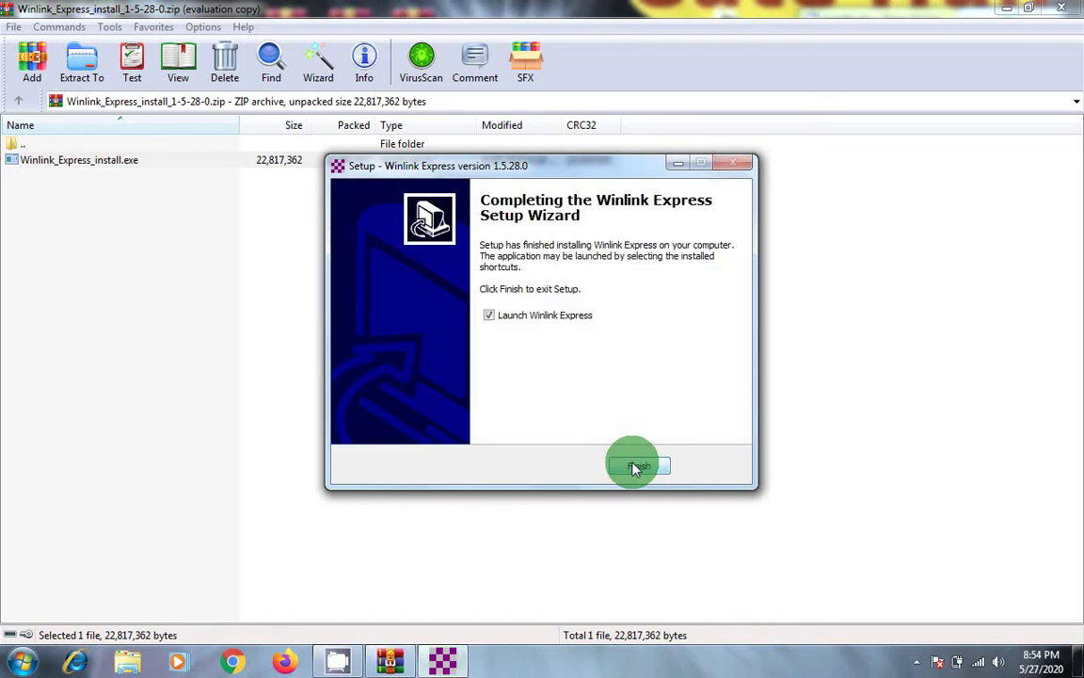
left_click(490, 318)
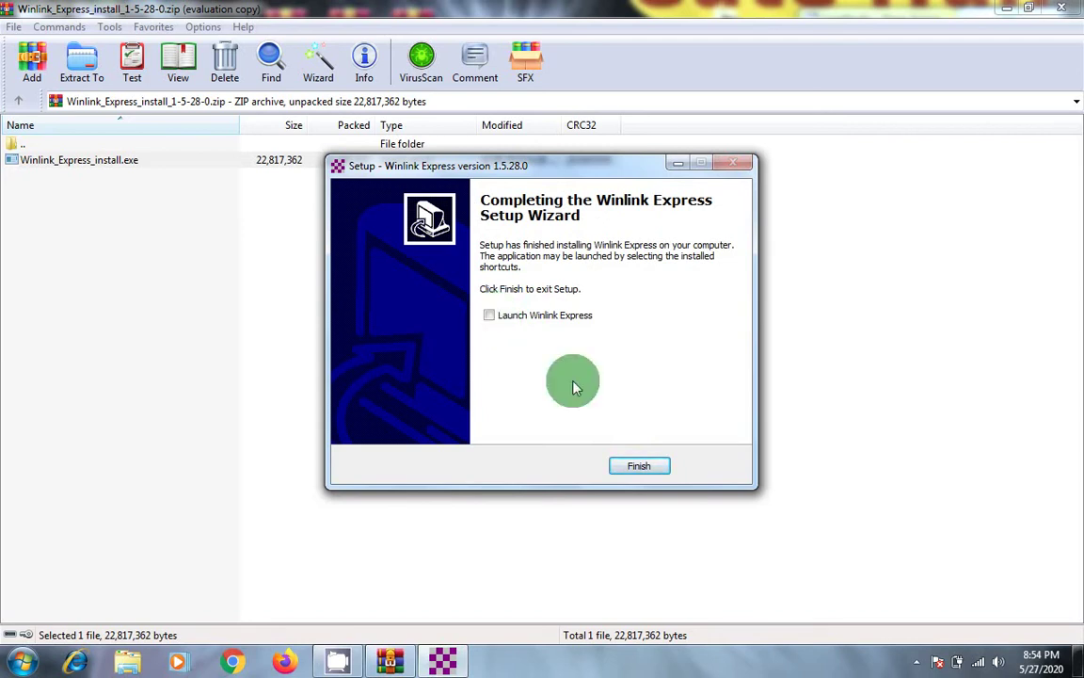
left_click(639, 467)
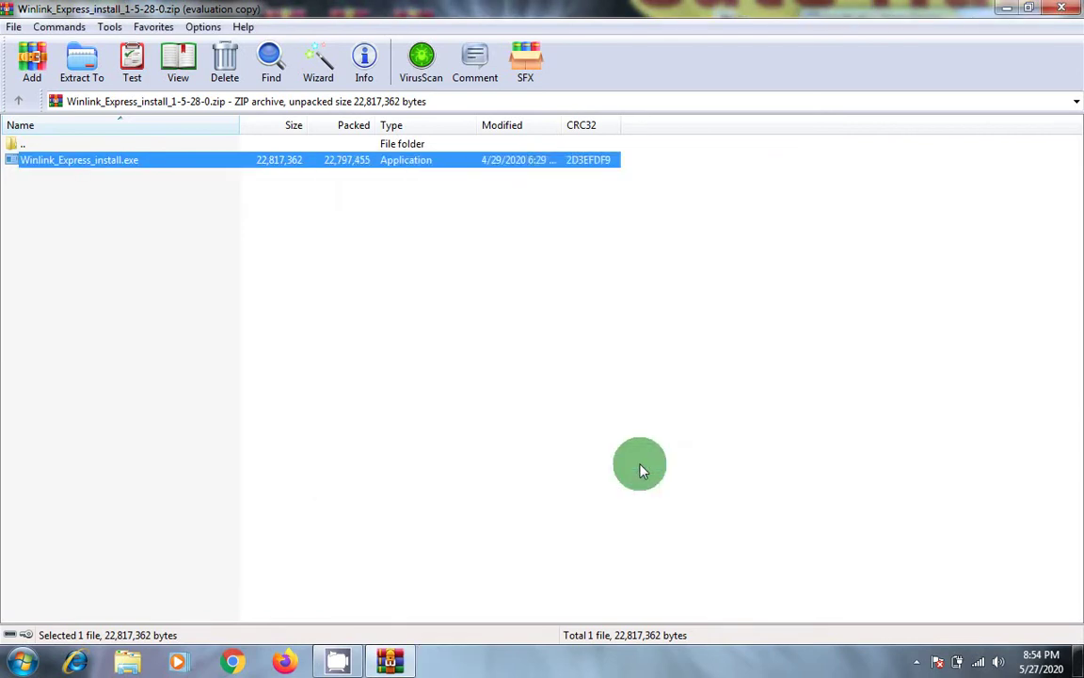
Step: Close the Winlink archive, run the ITS HF Propagation installer from its zip and accept the license
left_click(1061, 8)
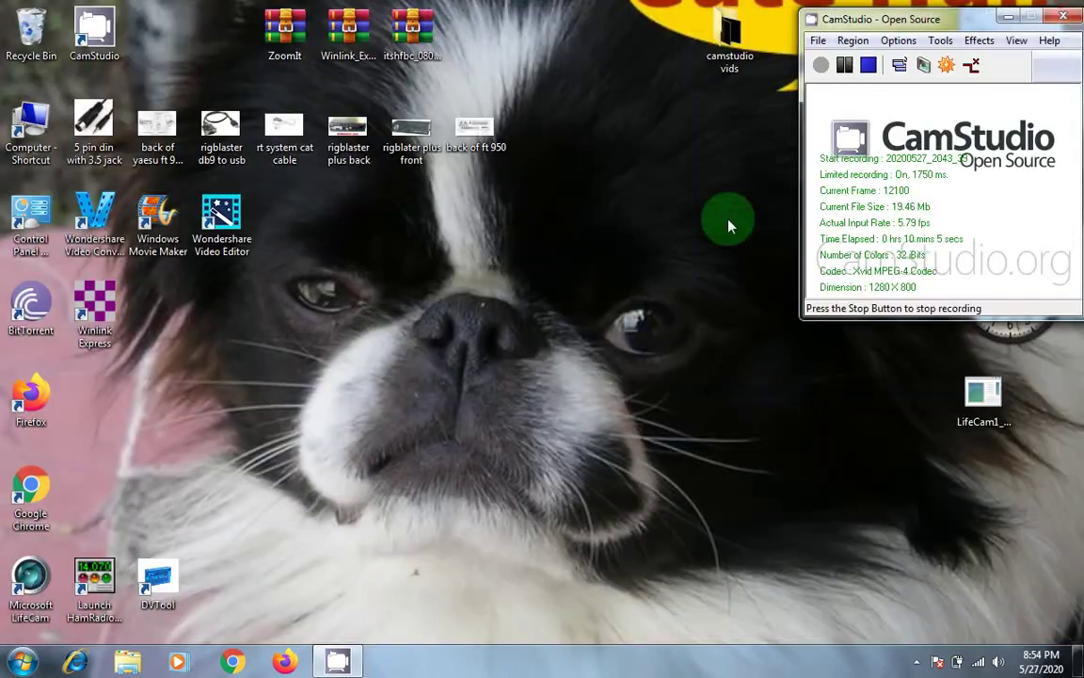
double_click(411, 33)
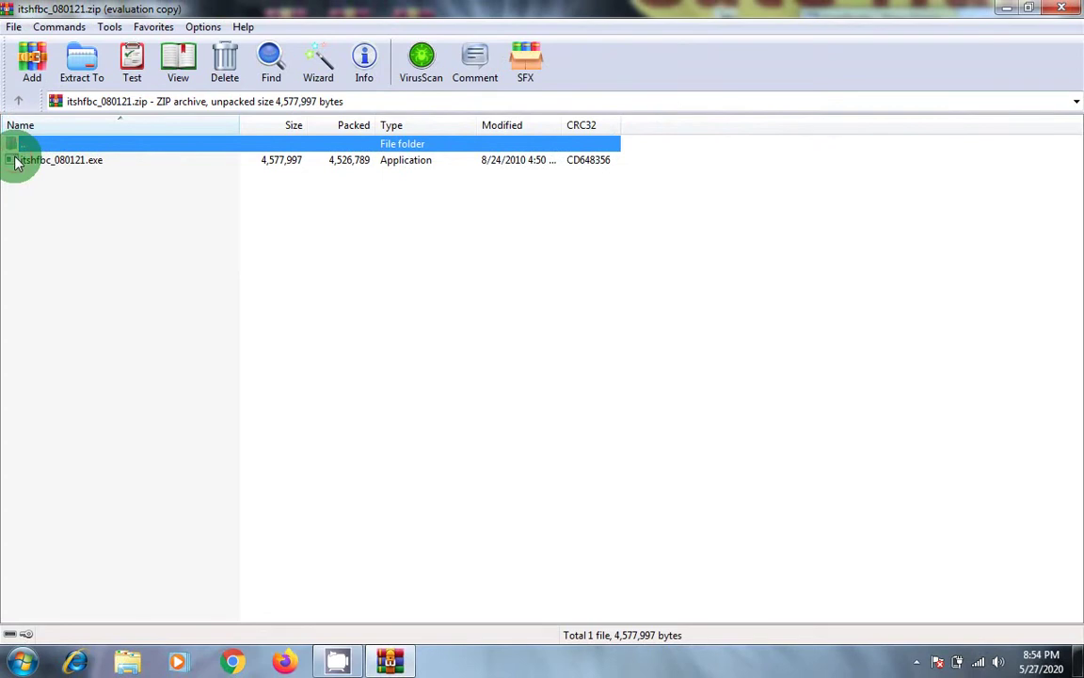
double_click(16, 164)
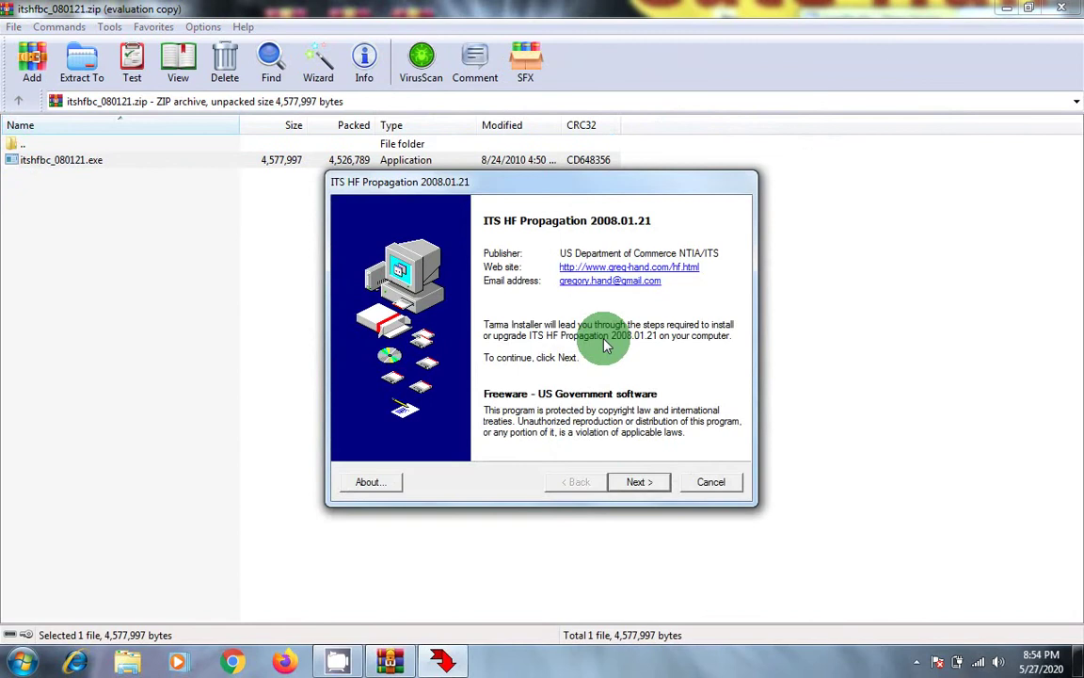
left_click(636, 482)
left_click(636, 481)
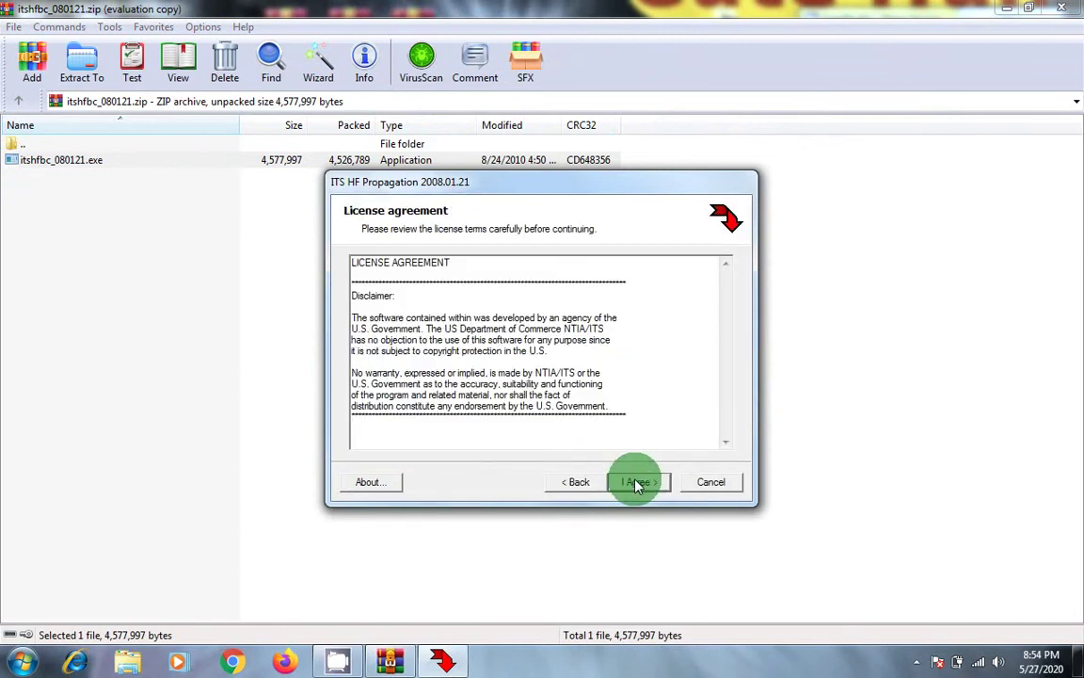
left_click(636, 482)
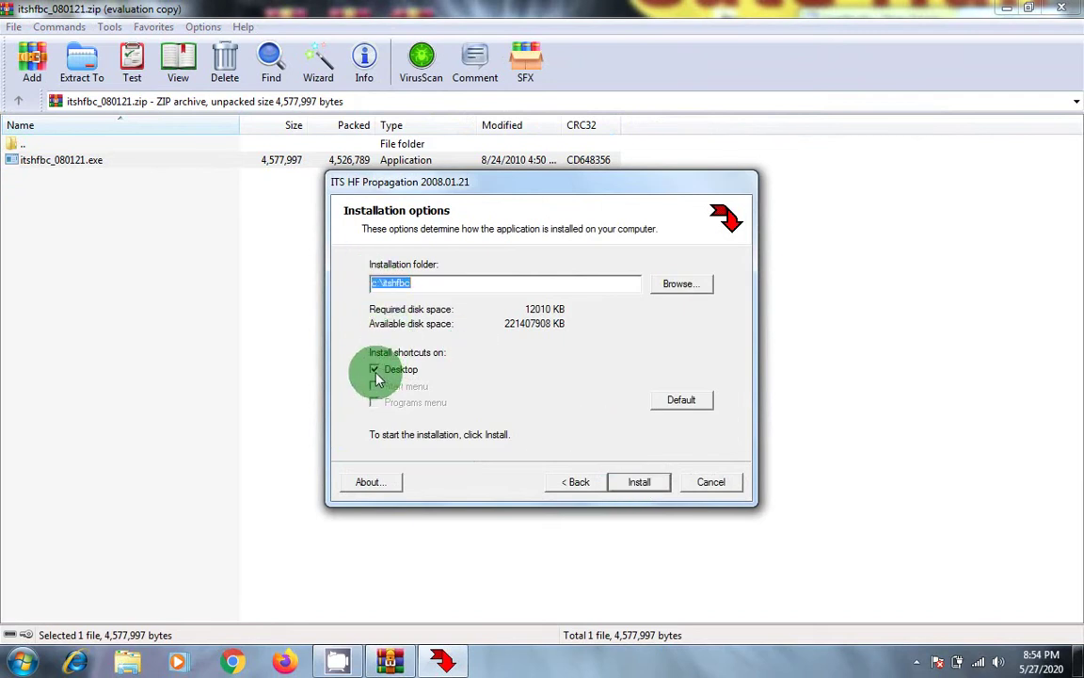
Step: Install ITS HF Propagation into c:\itshfbc with a desktop shortcut, skip the readme, close the archive
left_click(641, 483)
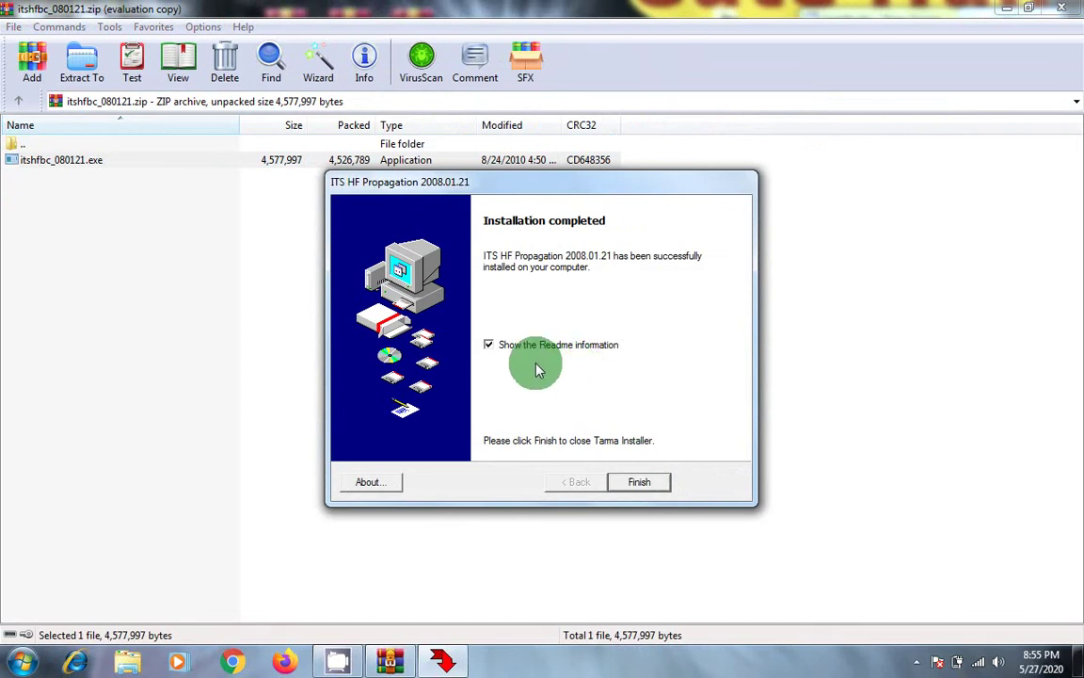
left_click(488, 345)
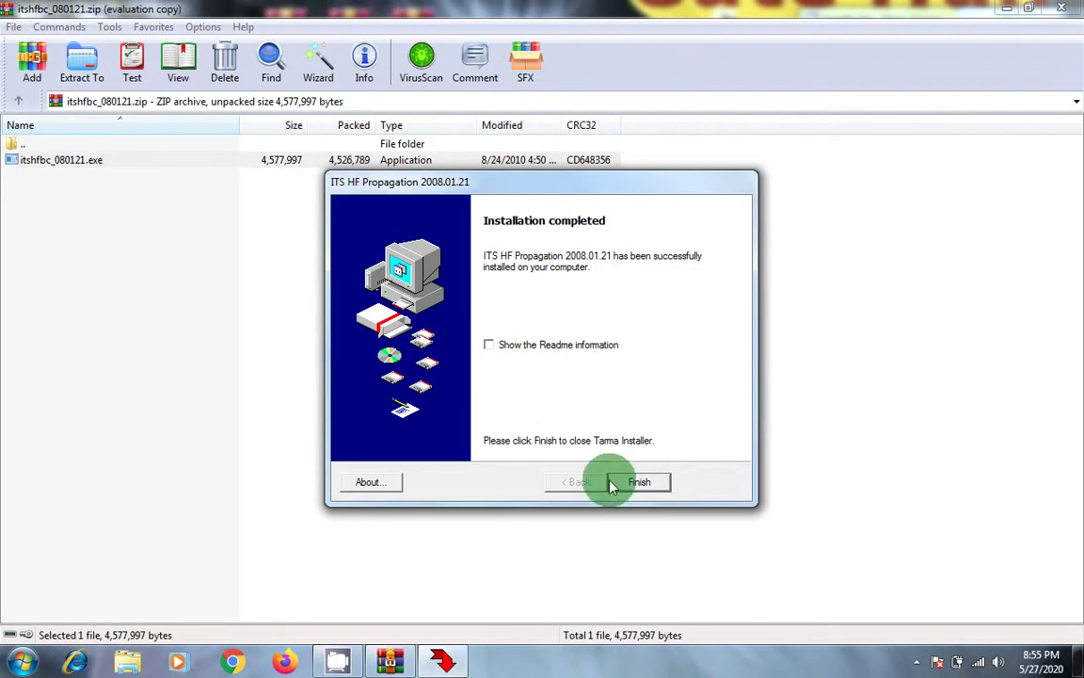
left_click(635, 481)
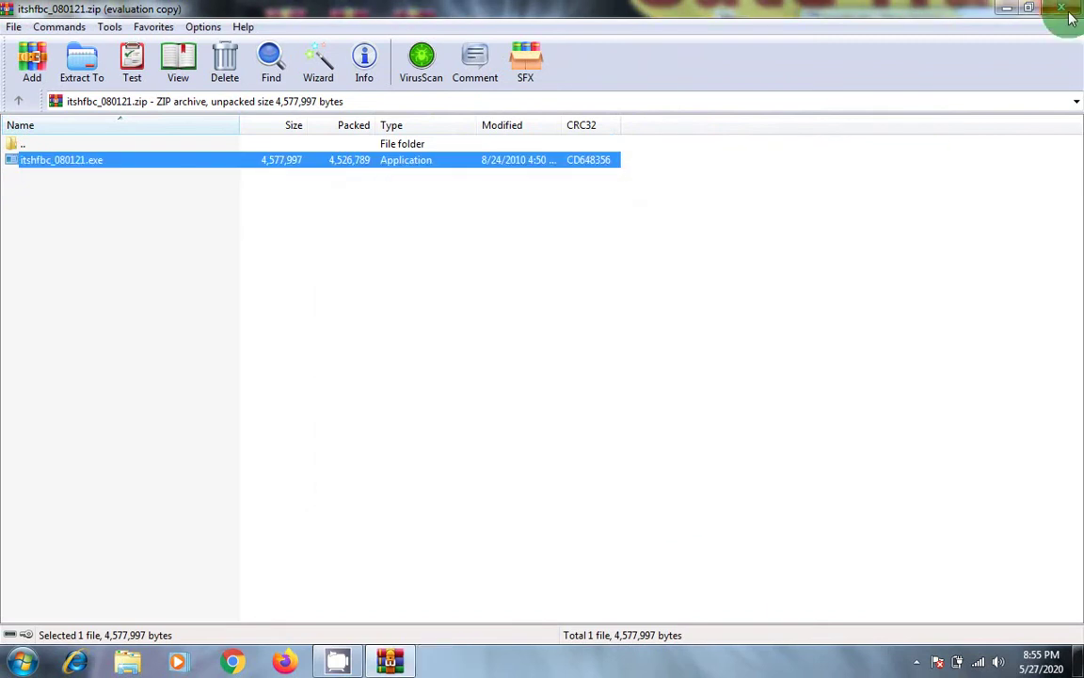
left_click(1062, 8)
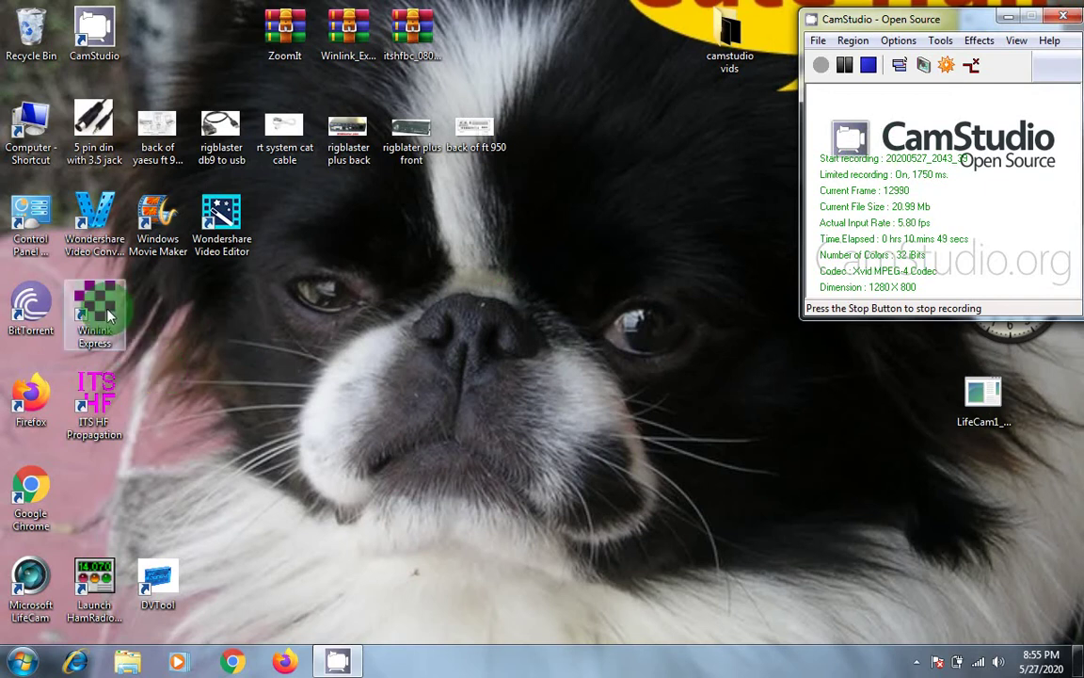
Step: Move the Winlink Express and ITS HF Propagation shortcuts to the bottom row beside DVTool
left_click_drag(106, 317, 235, 588)
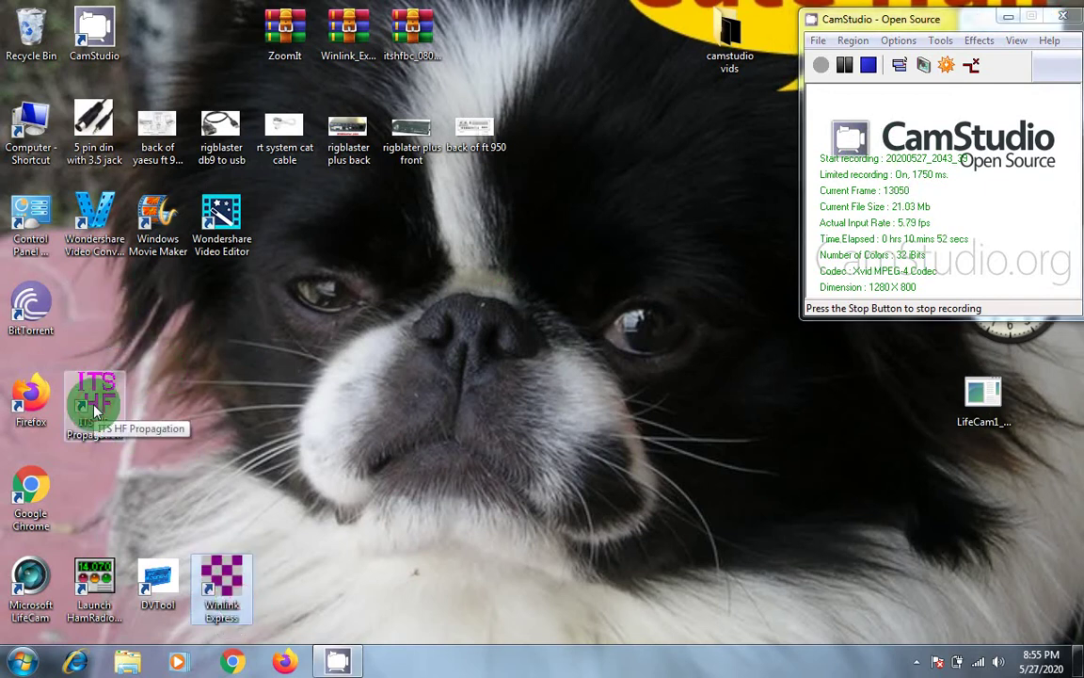
left_click_drag(94, 407, 288, 591)
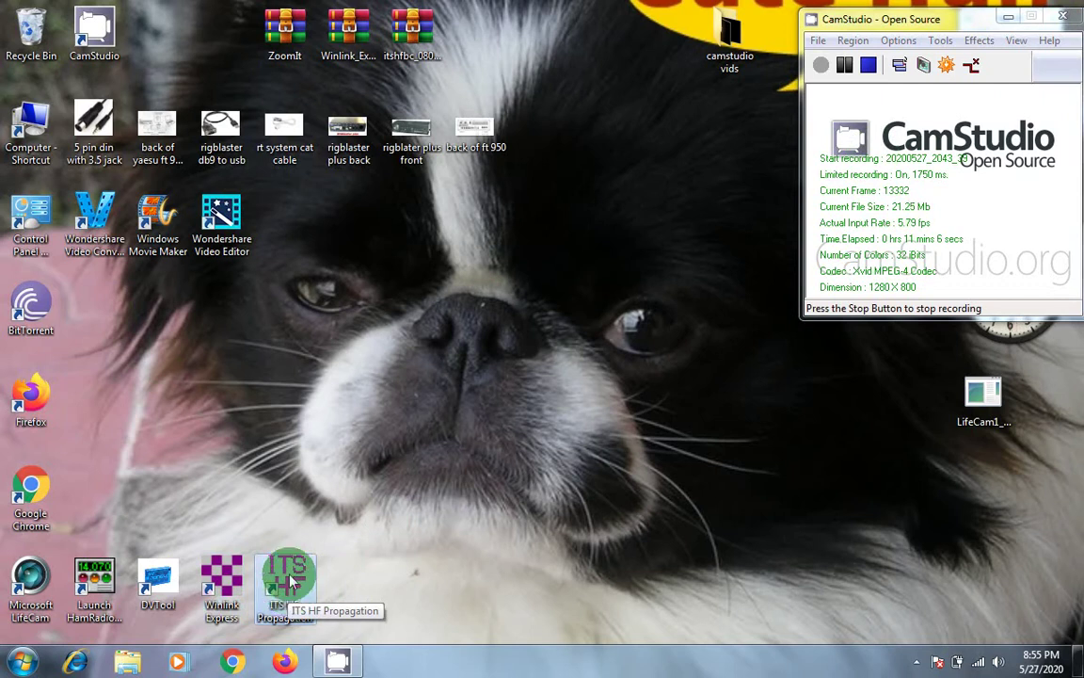
Step: Launch Winlink Express and enter the station callsign and account password in Properties
double_click(217, 579)
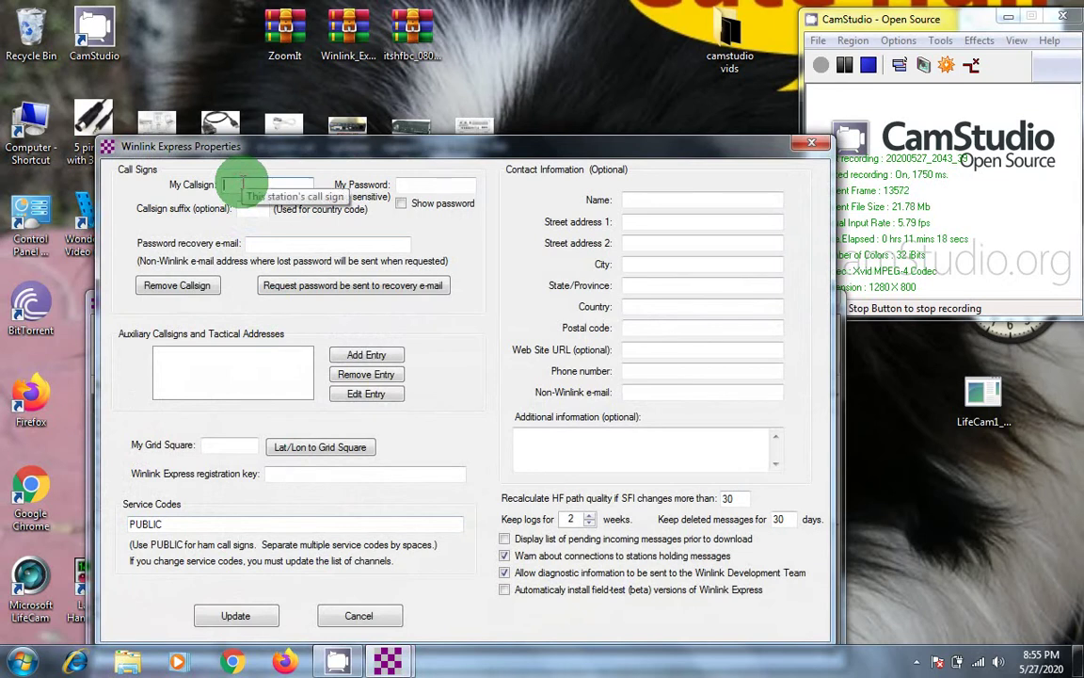
type("N7LMV")
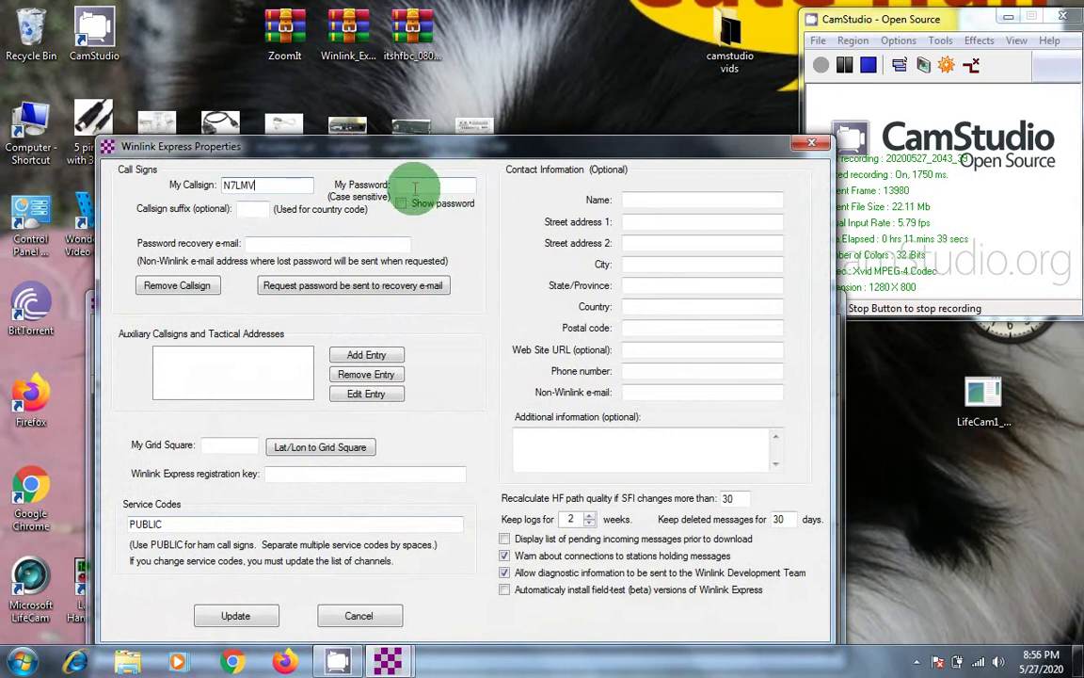
left_click(414, 188)
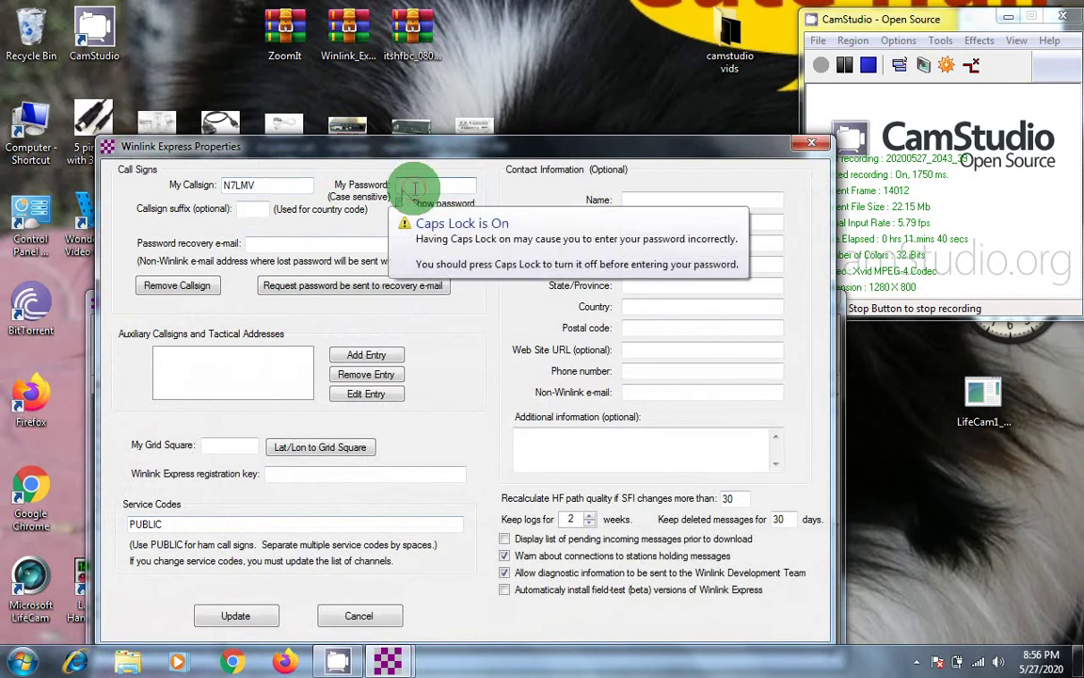
key("Caps_Lock")
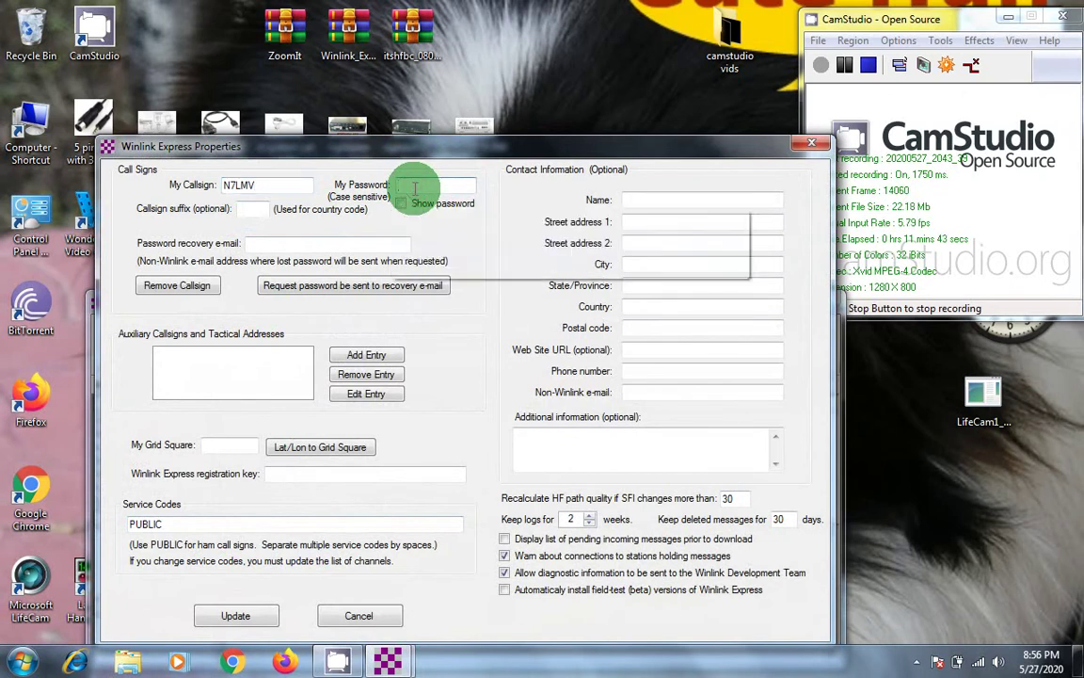
type("••")
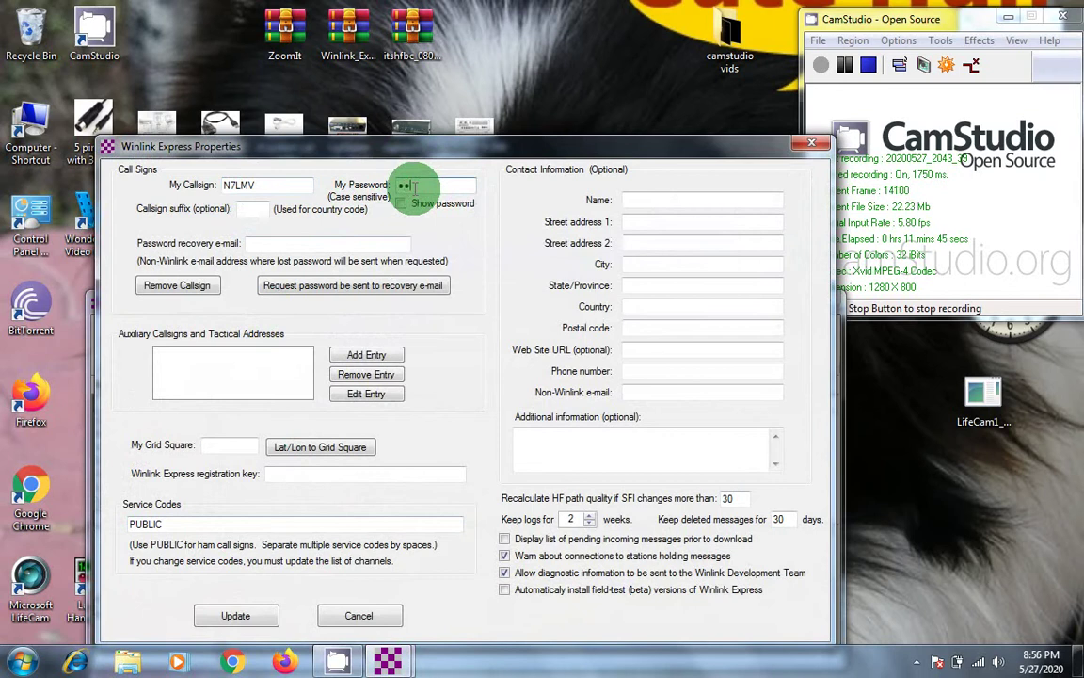
type("••••")
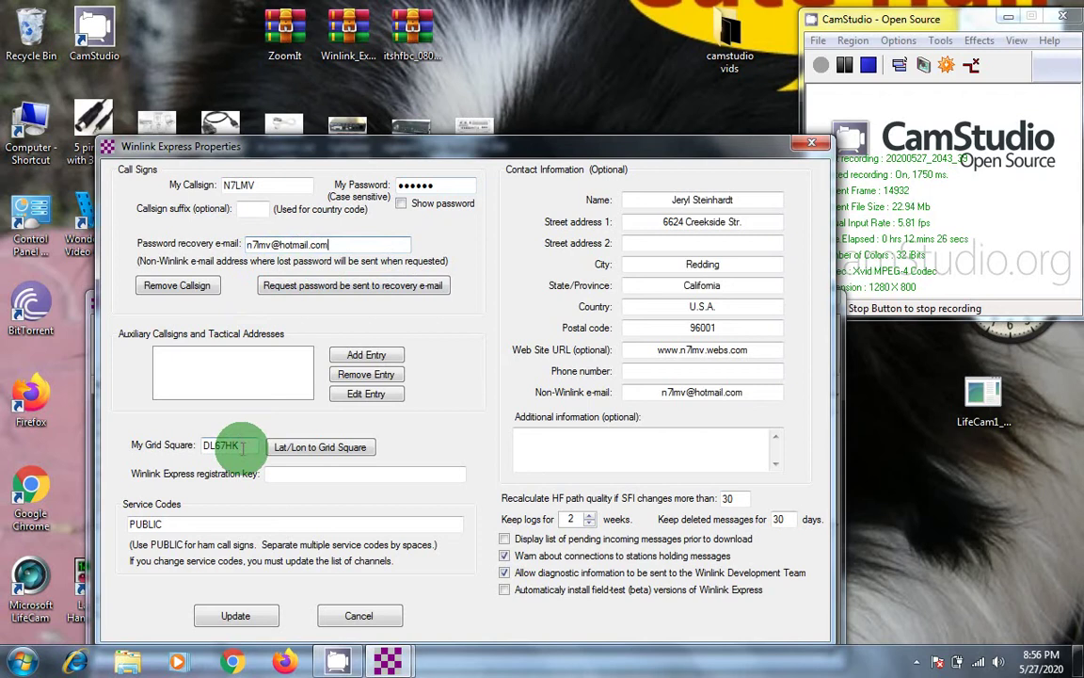
left_click(284, 663)
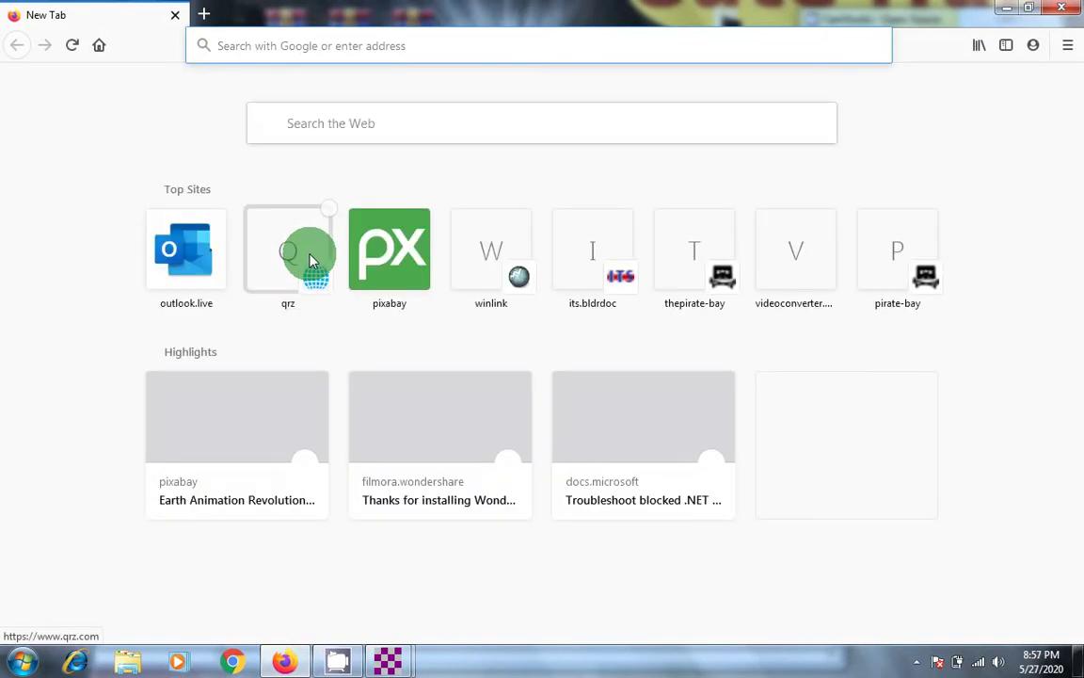
left_click(281, 257)
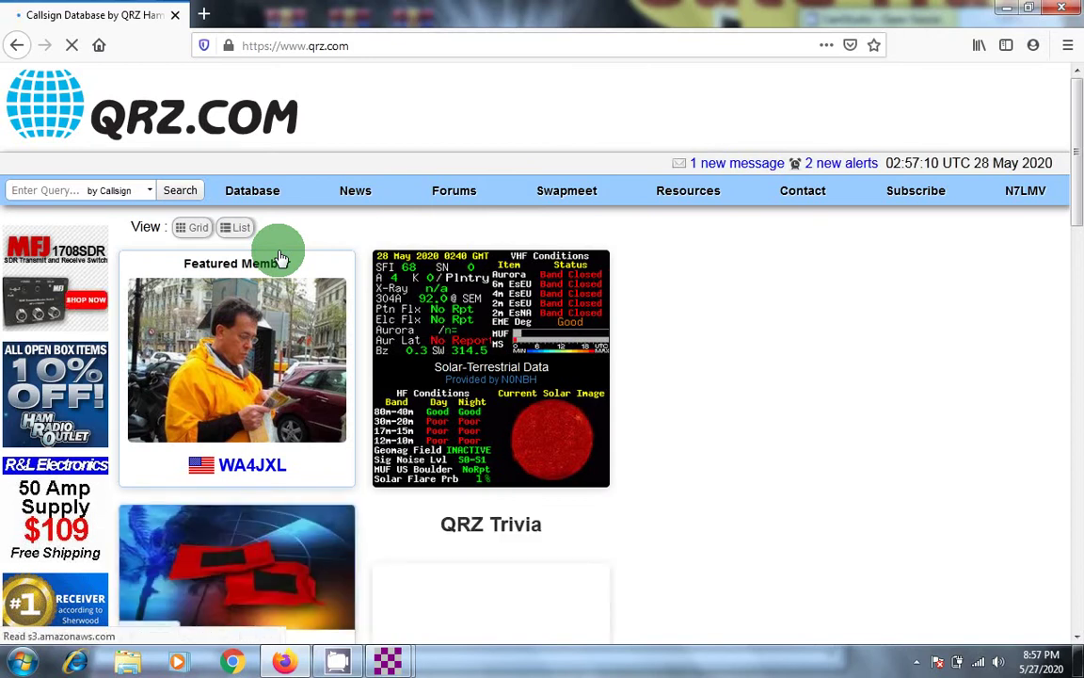
type("N")
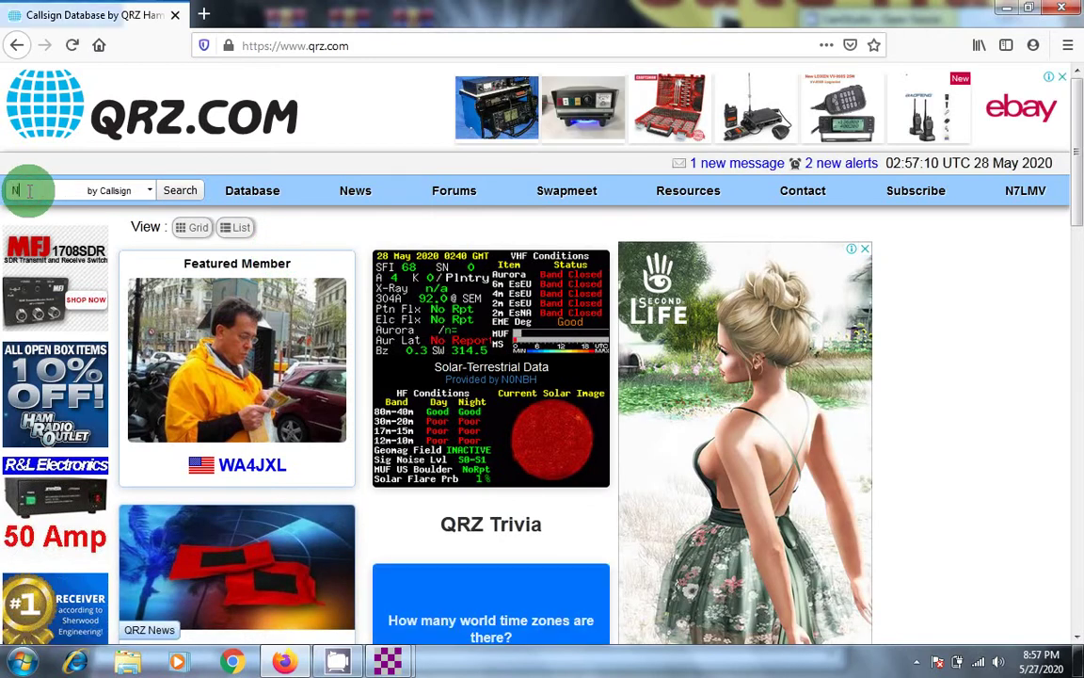
type("7LMV")
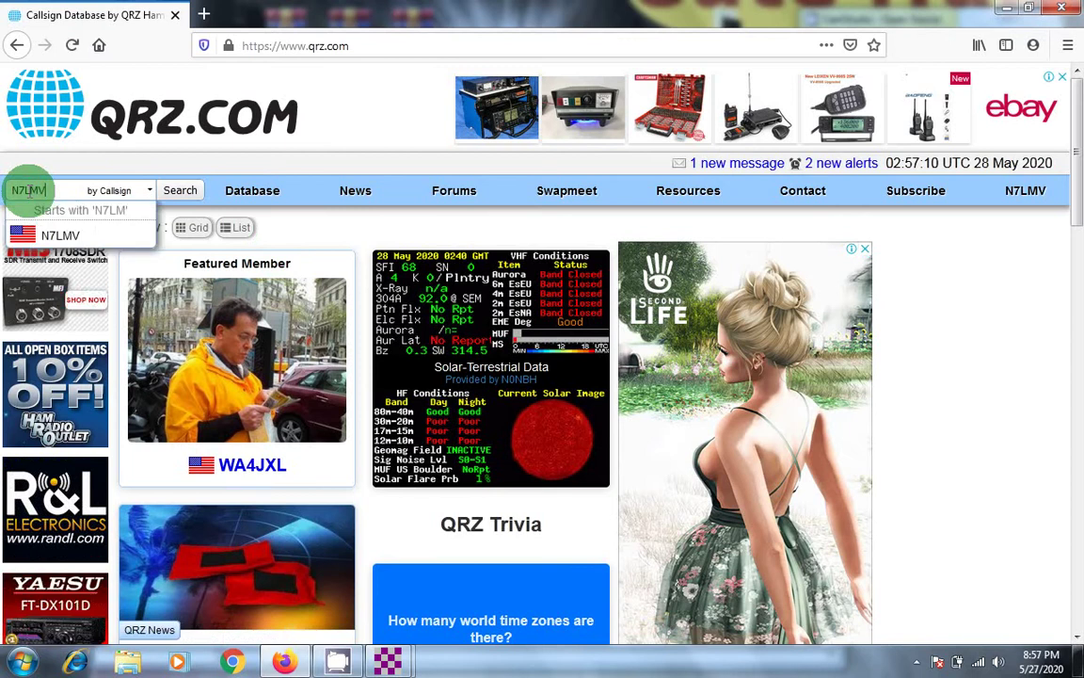
left_click(166, 195)
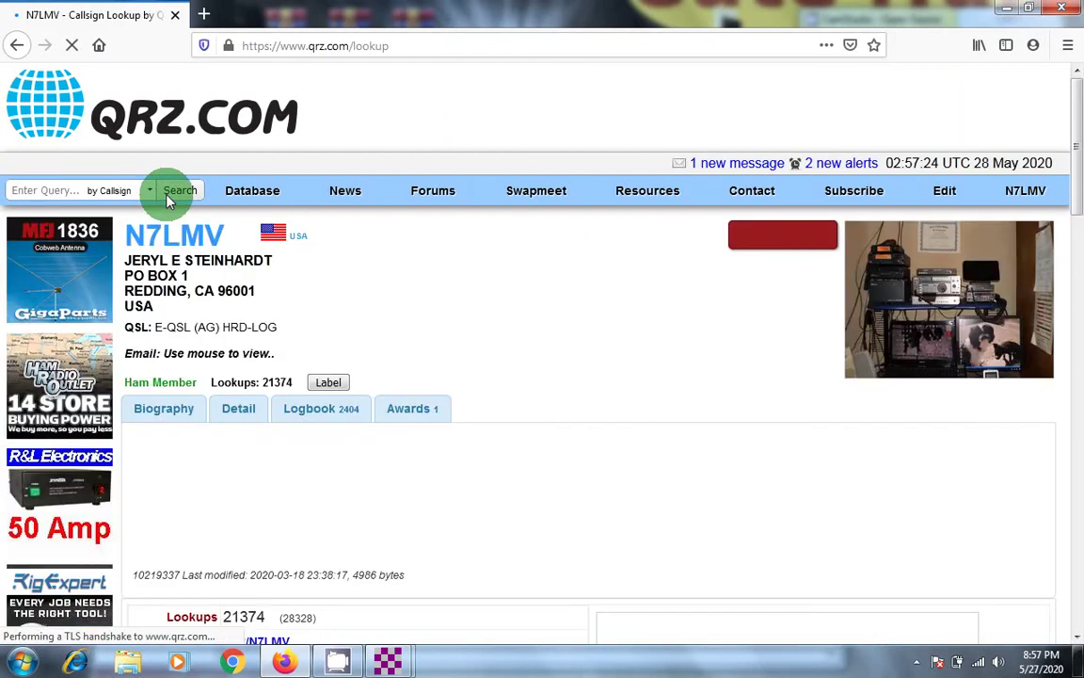
left_click(242, 414)
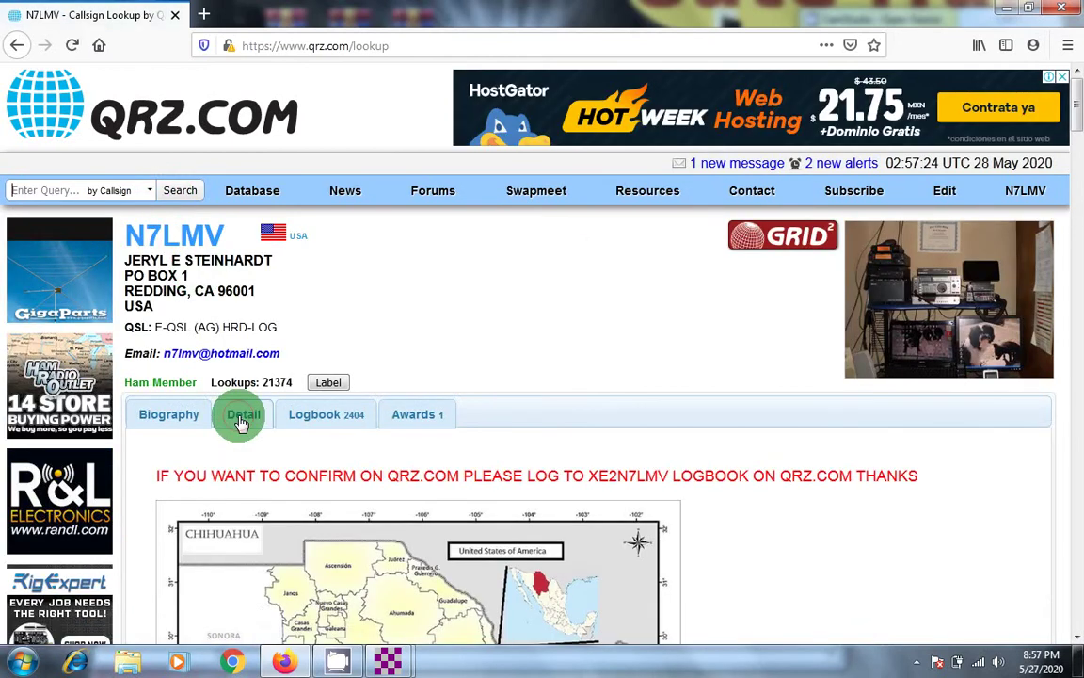
left_click(240, 418)
scroll(242, 419, "down", 3)
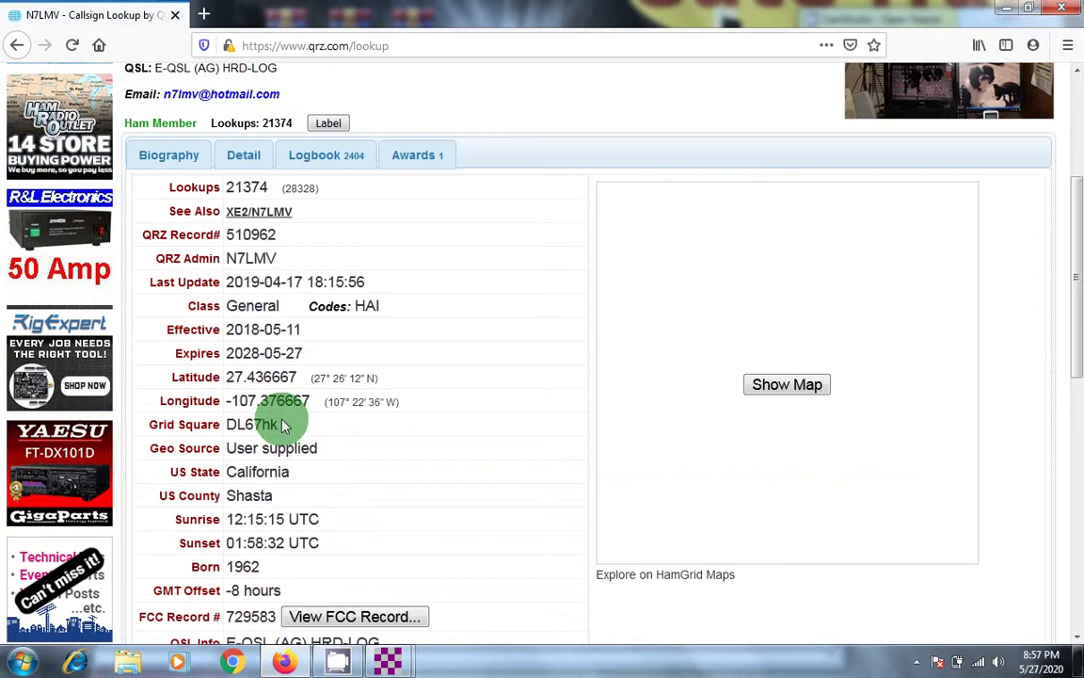
left_click(1063, 9)
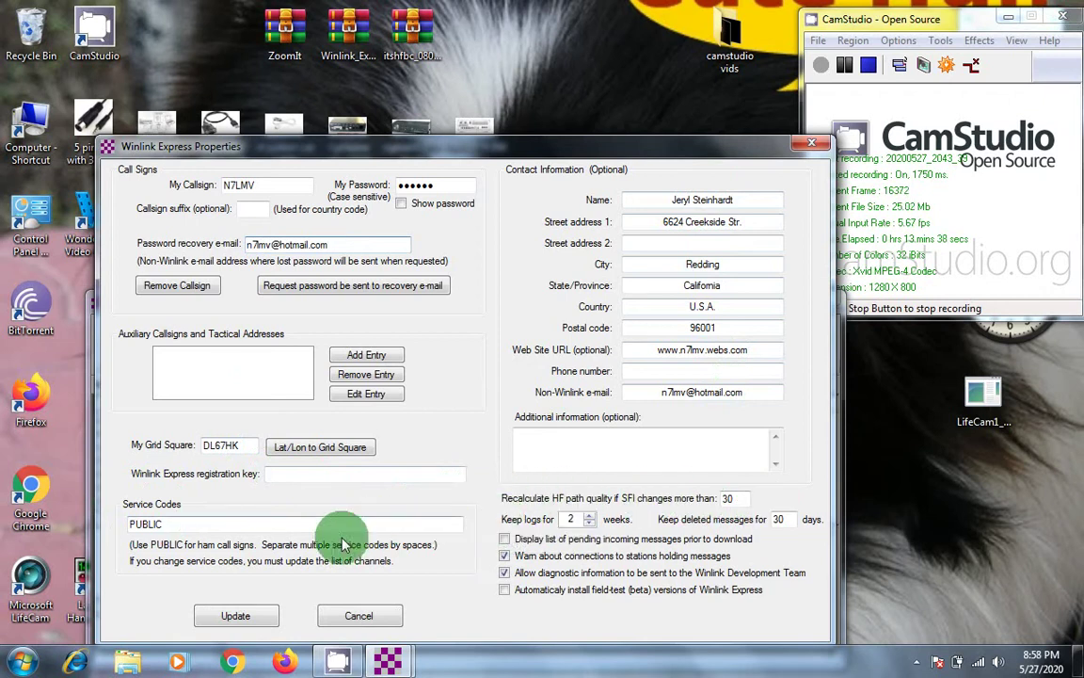
Step: Save the Properties with Update and choose Remind Me Later for registration
left_click(238, 618)
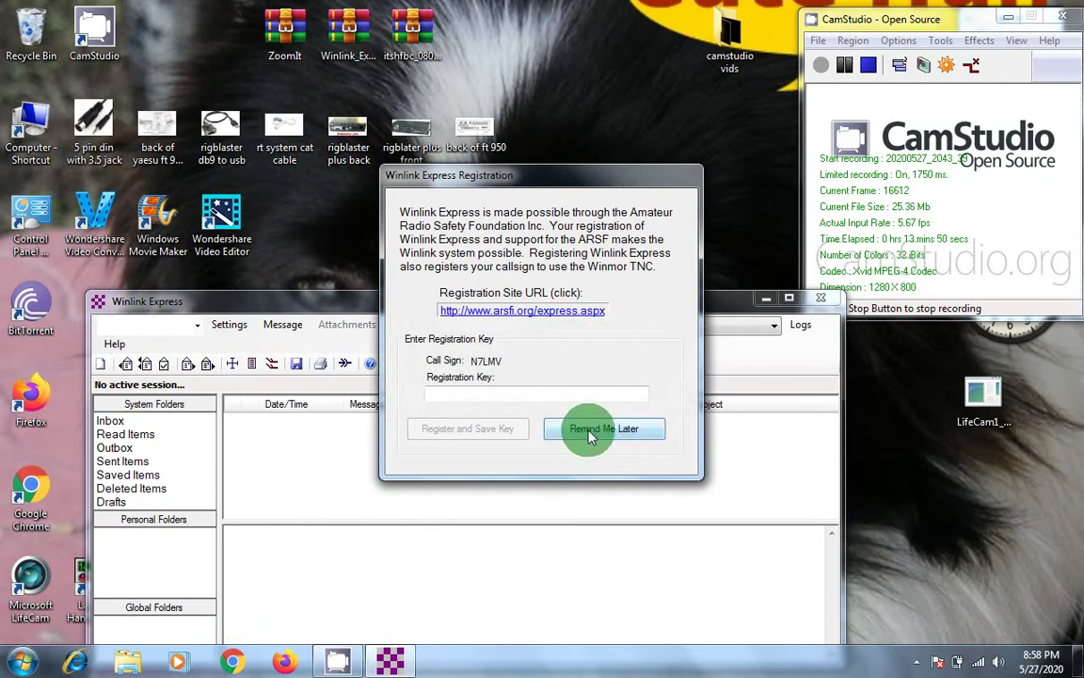
left_click(589, 431)
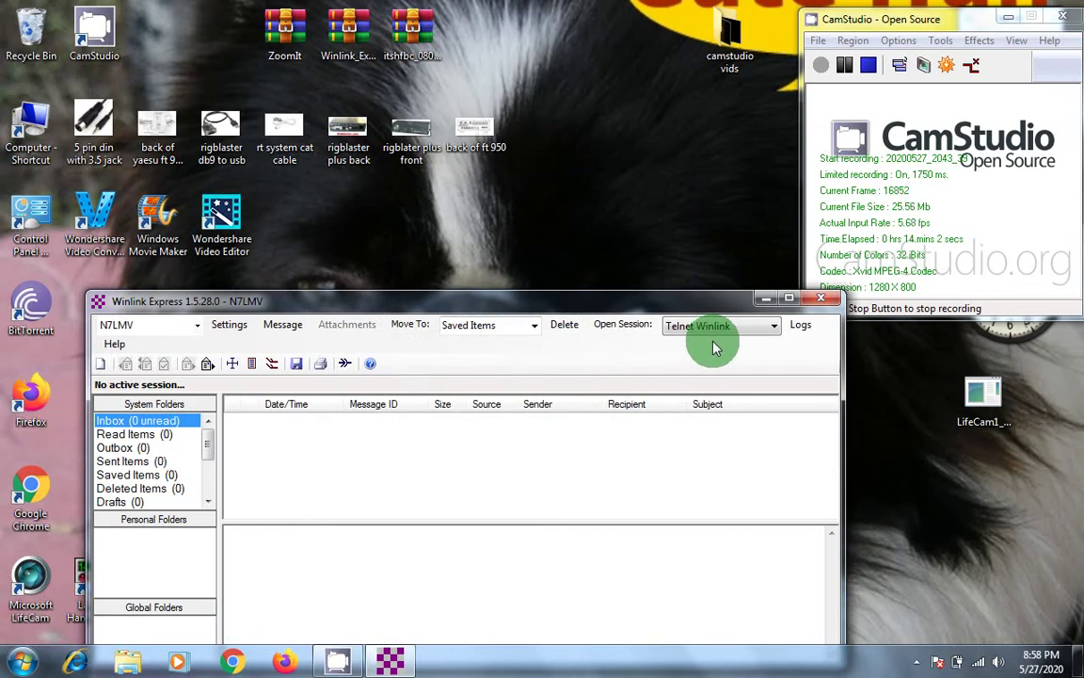
Step: Compose a new Winlink message to the station's own e-mail address with subject 'telnet message'
left_click(278, 327)
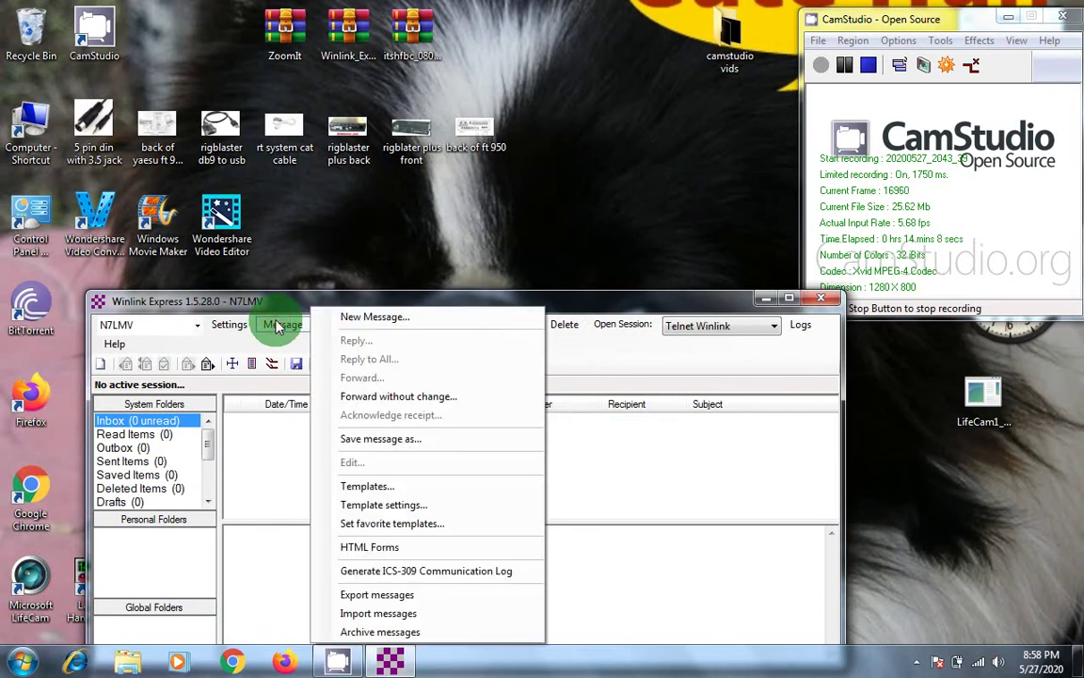
left_click(382, 317)
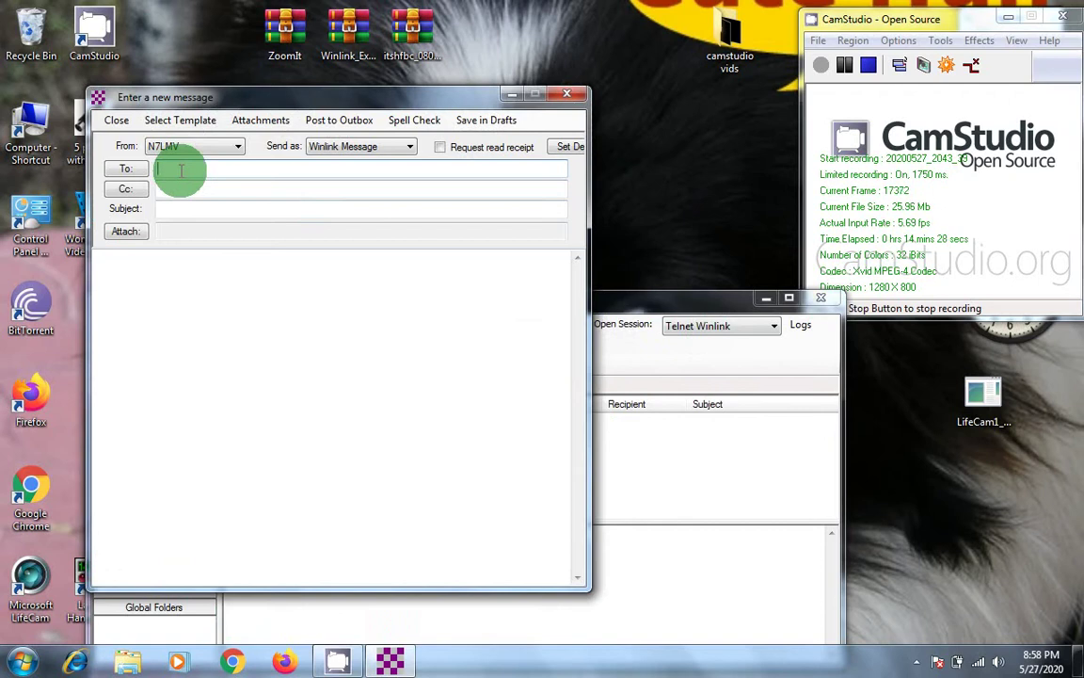
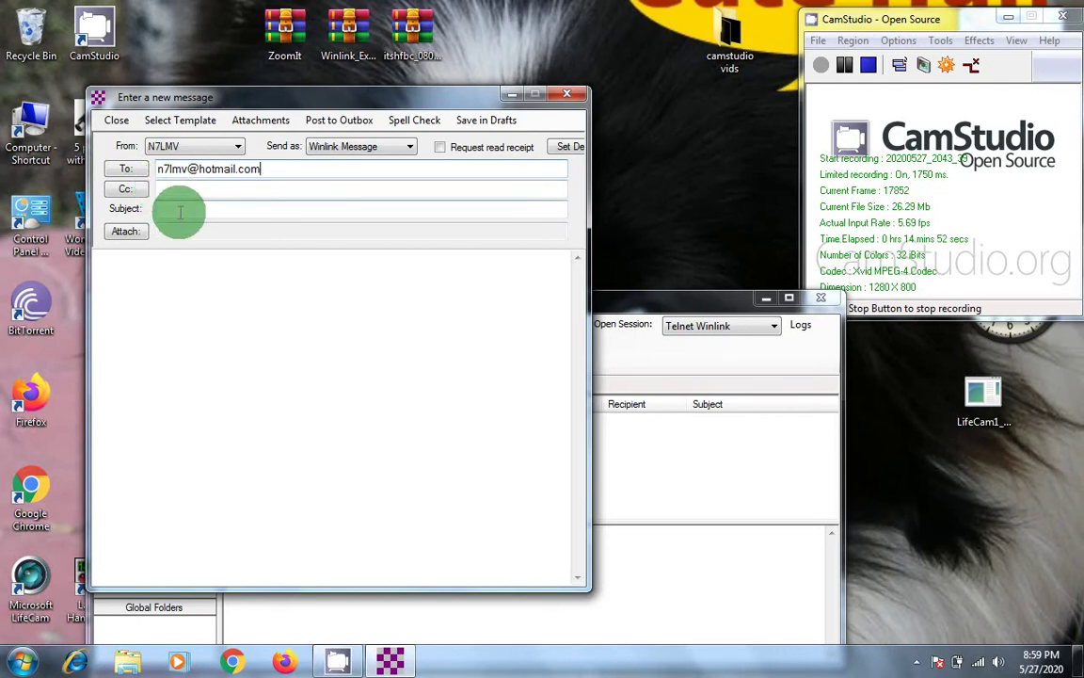
left_click(179, 210)
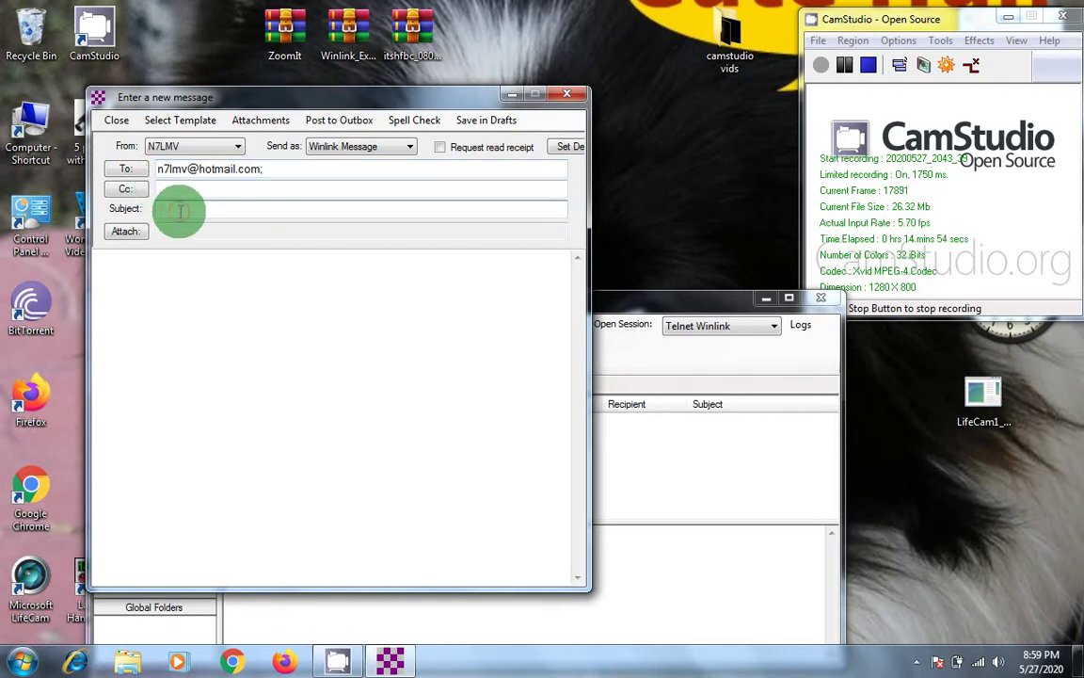
type("telnet mess")
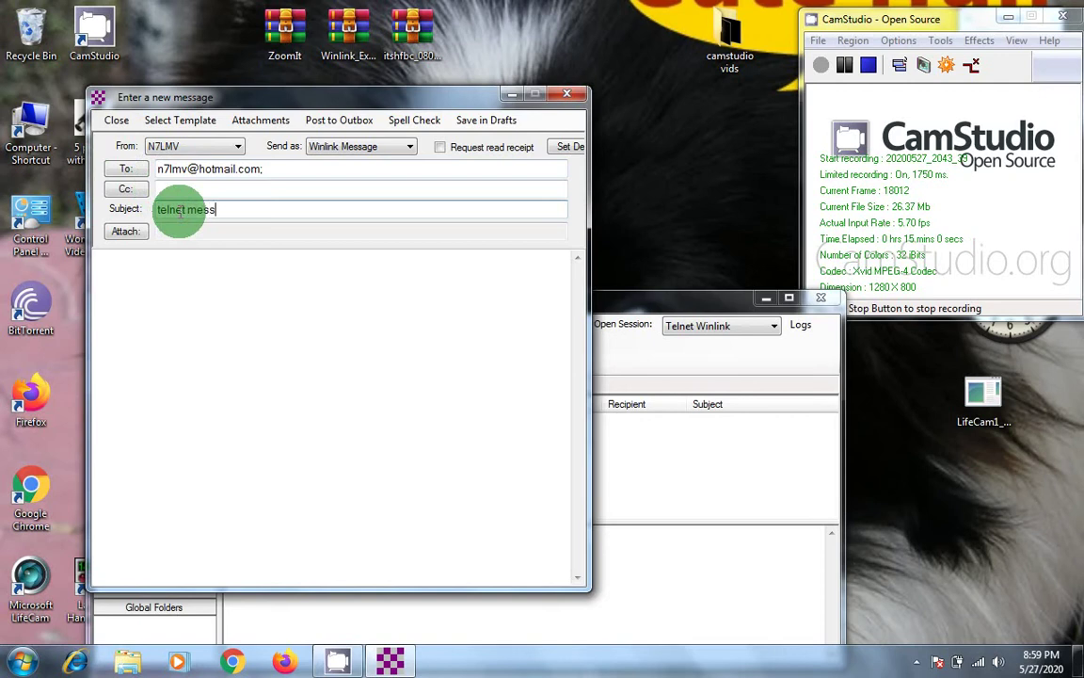
type("age")
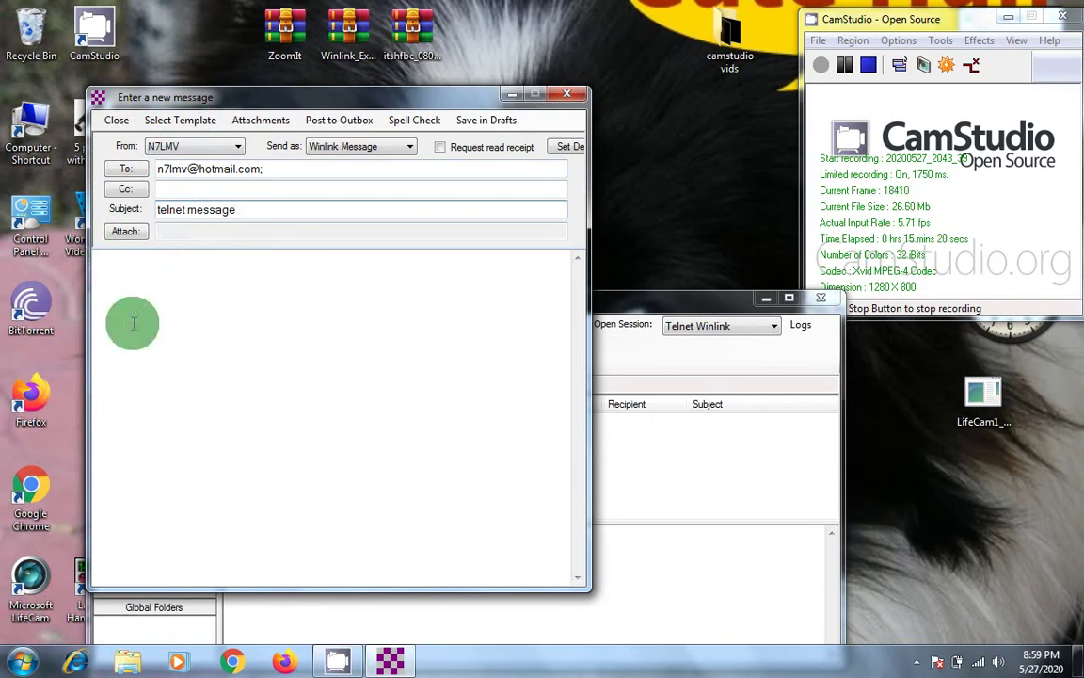
Step: Type a short hello-using-telnet greeting as the body and post the message to the Outbox
left_click(103, 263)
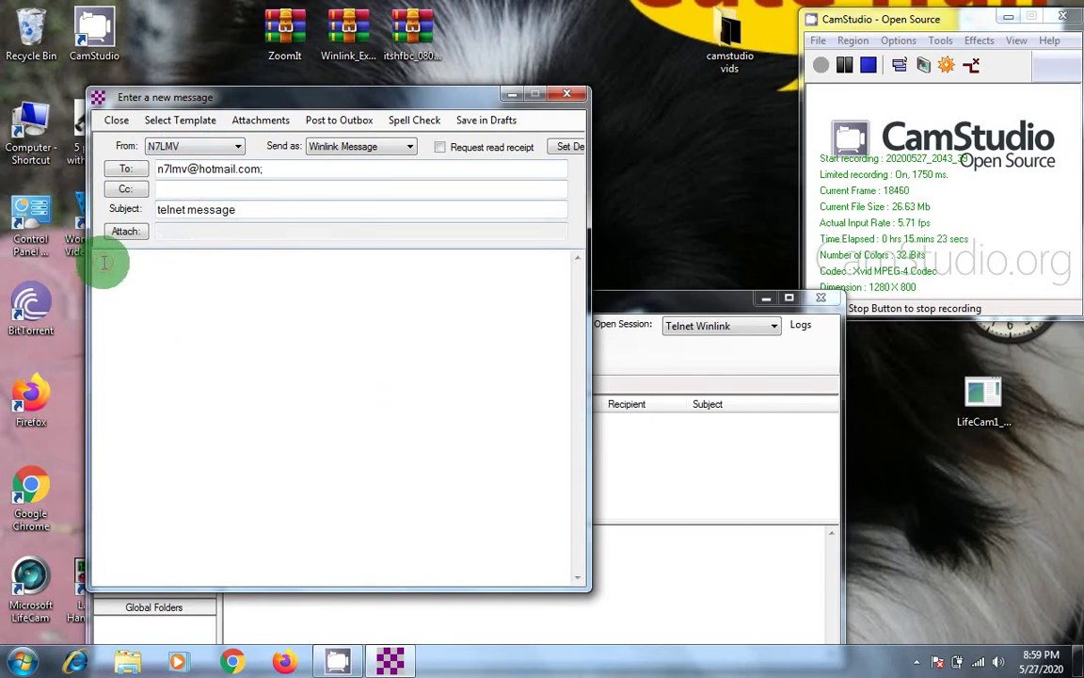
type("hello from jerr")
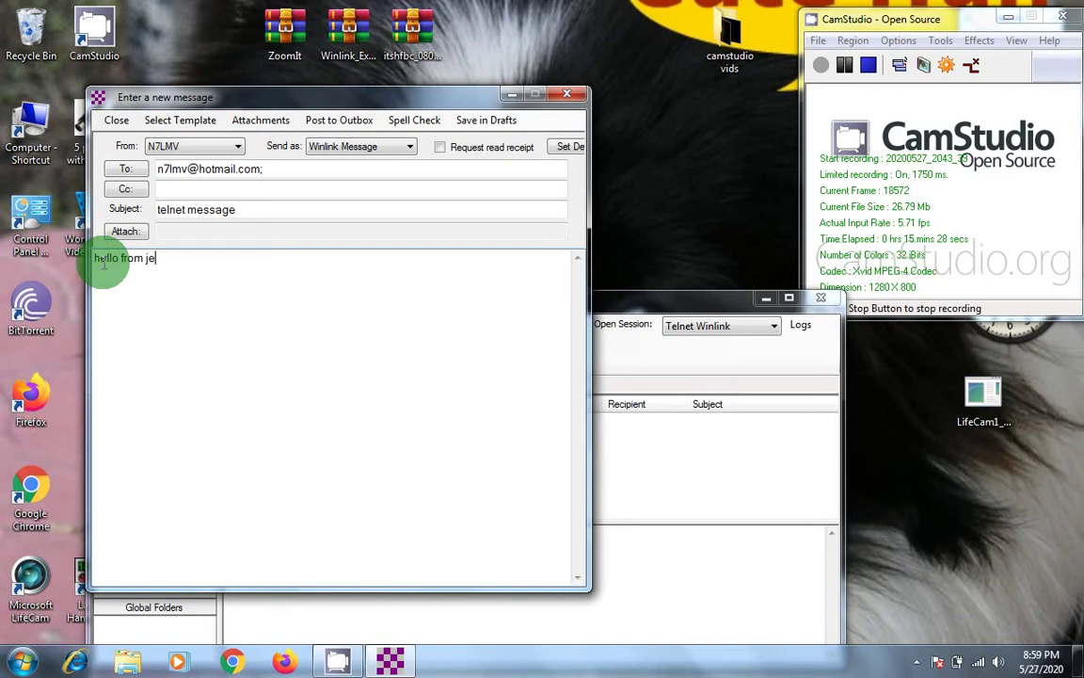
type("y using telnet")
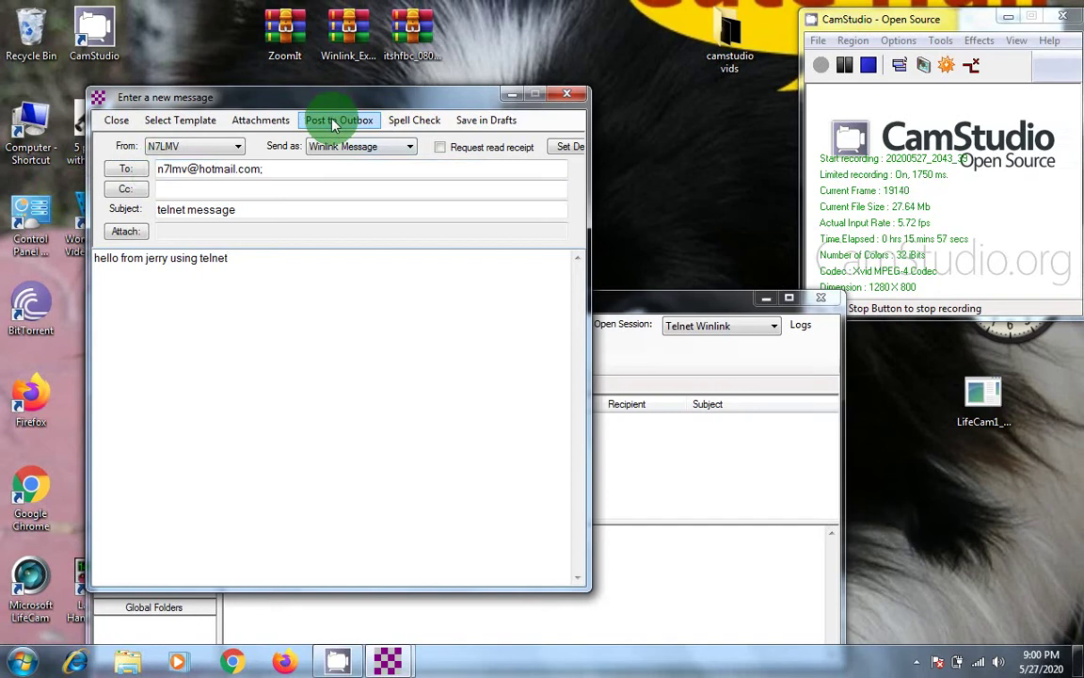
left_click_drag(348, 101, 493, 114)
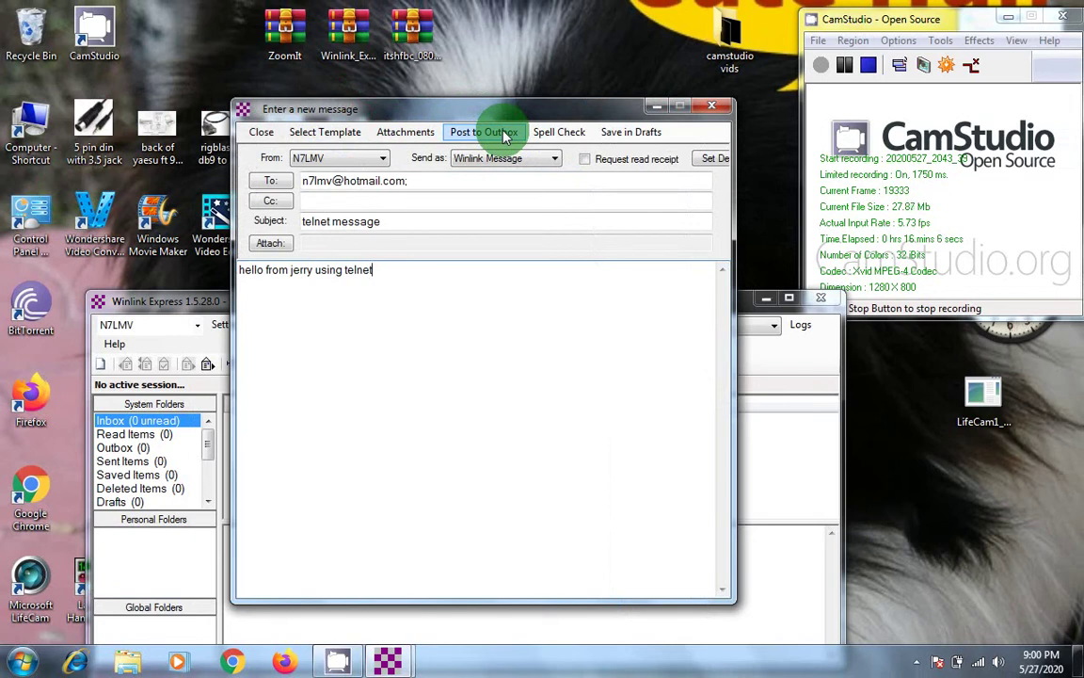
left_click(506, 136)
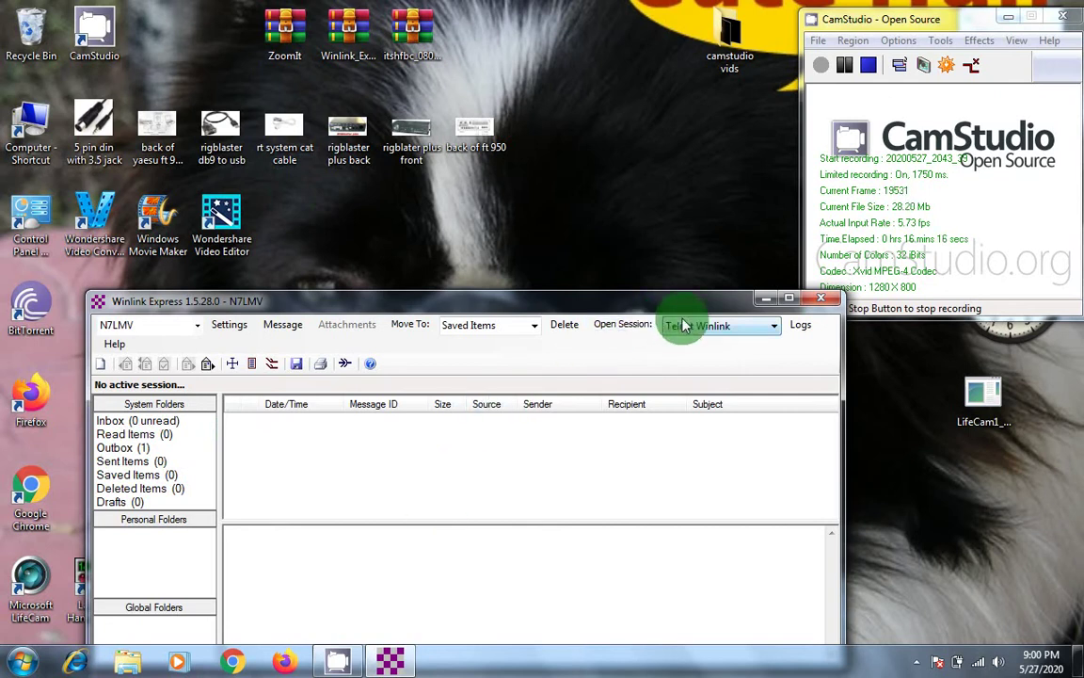
Step: Send the queued message through a Telnet Winlink session, close the session window, and switch to Firefox
mouse_move(981, 666)
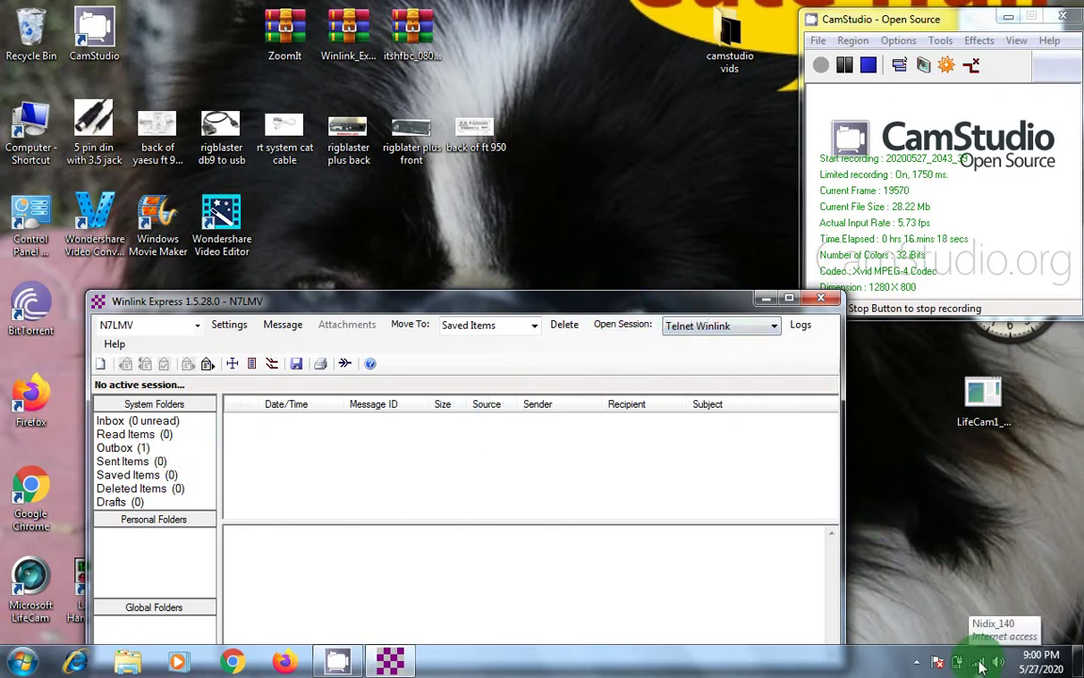
left_click(617, 328)
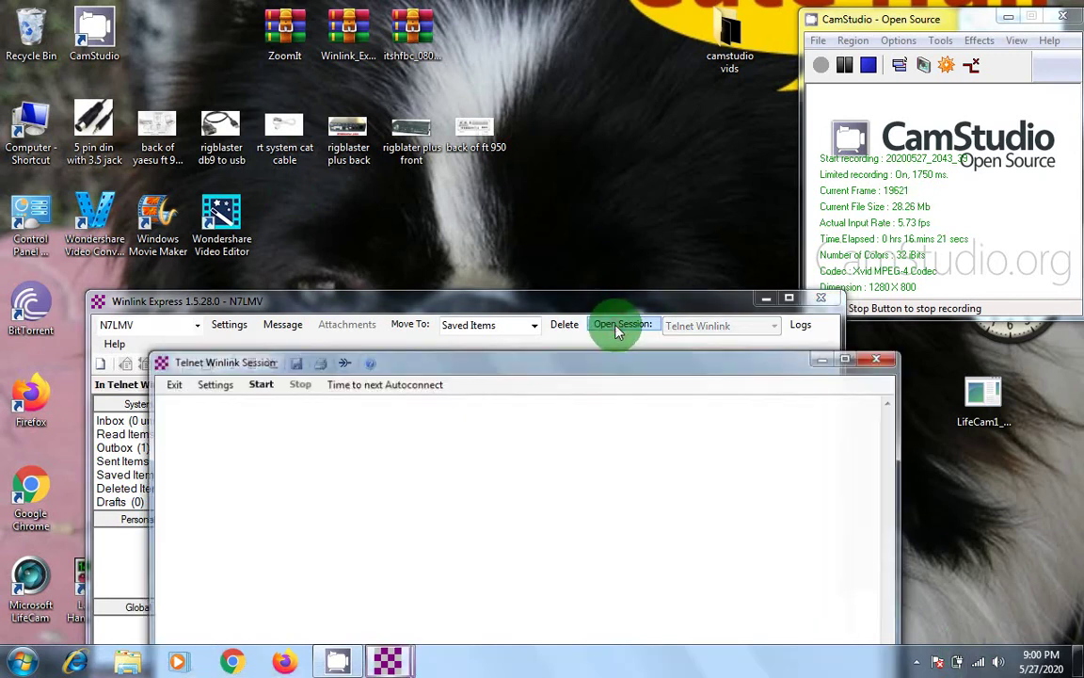
left_click(259, 386)
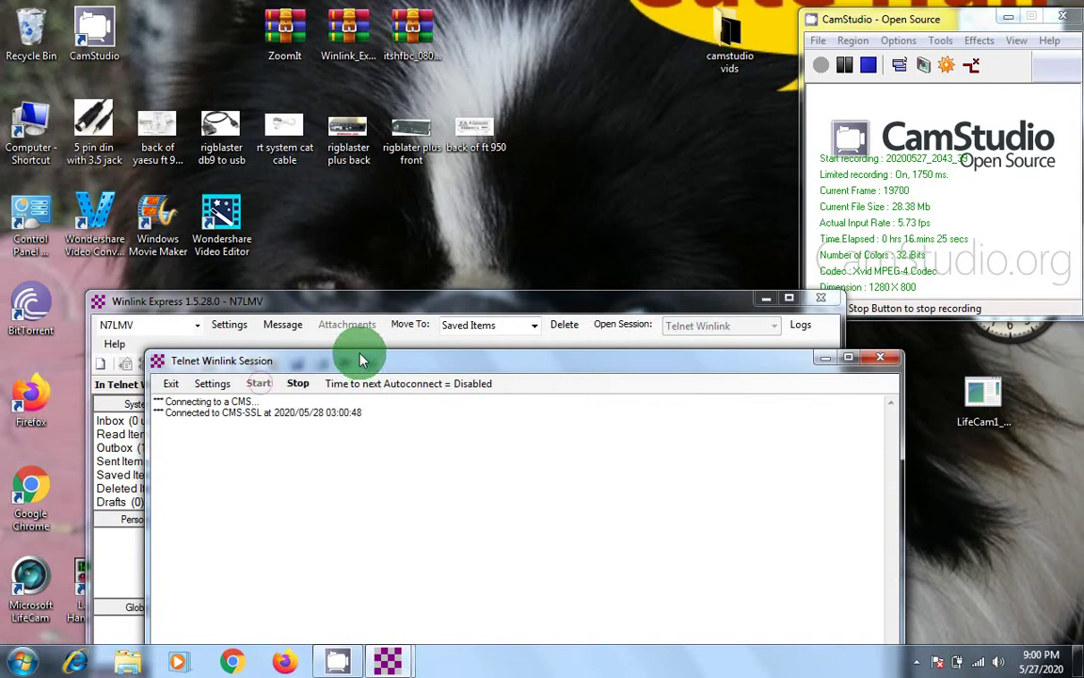
left_click_drag(360, 354, 380, 199)
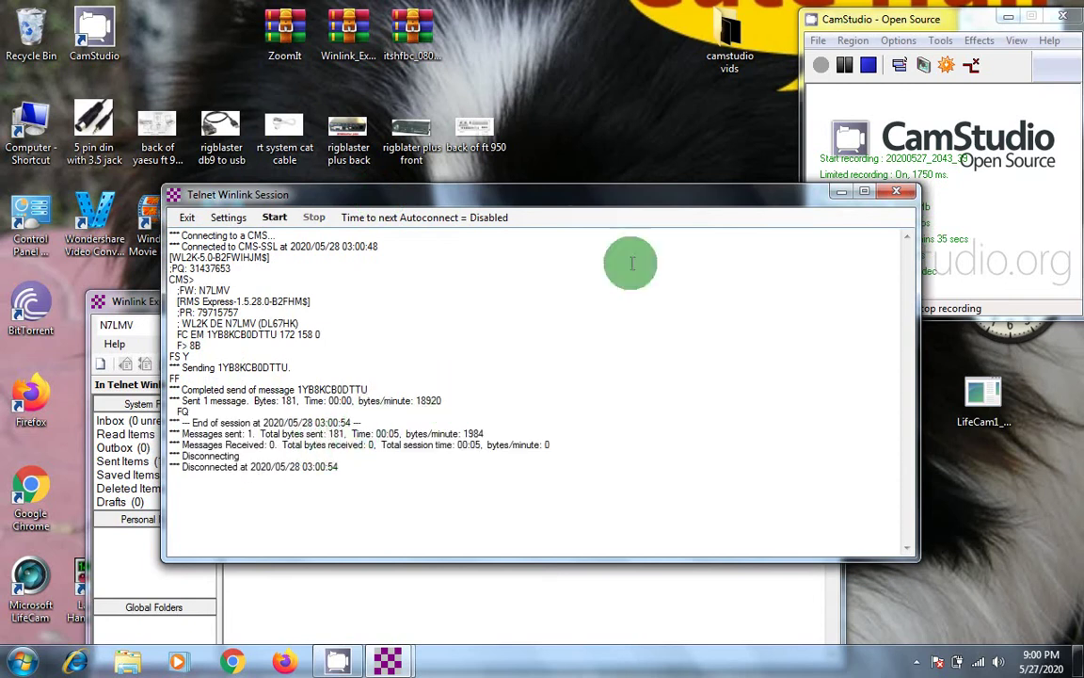
left_click(893, 193)
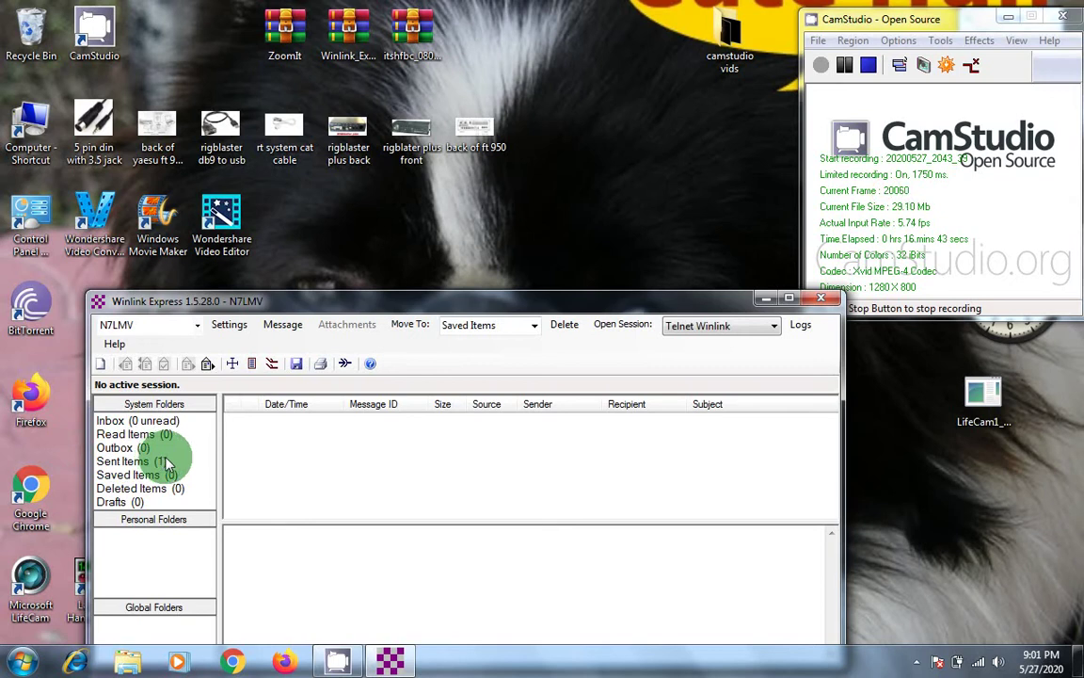
left_click(285, 662)
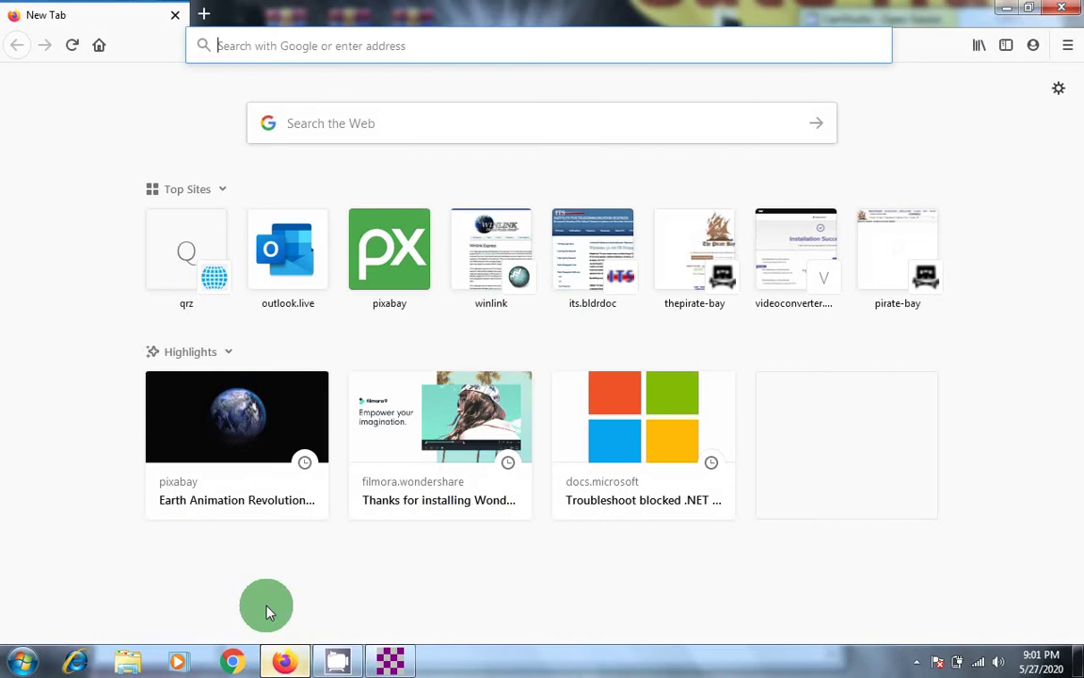
Step: Open Outlook.com from Firefox's new tab and select the telnet message at the top of the Inbox
left_click(301, 272)
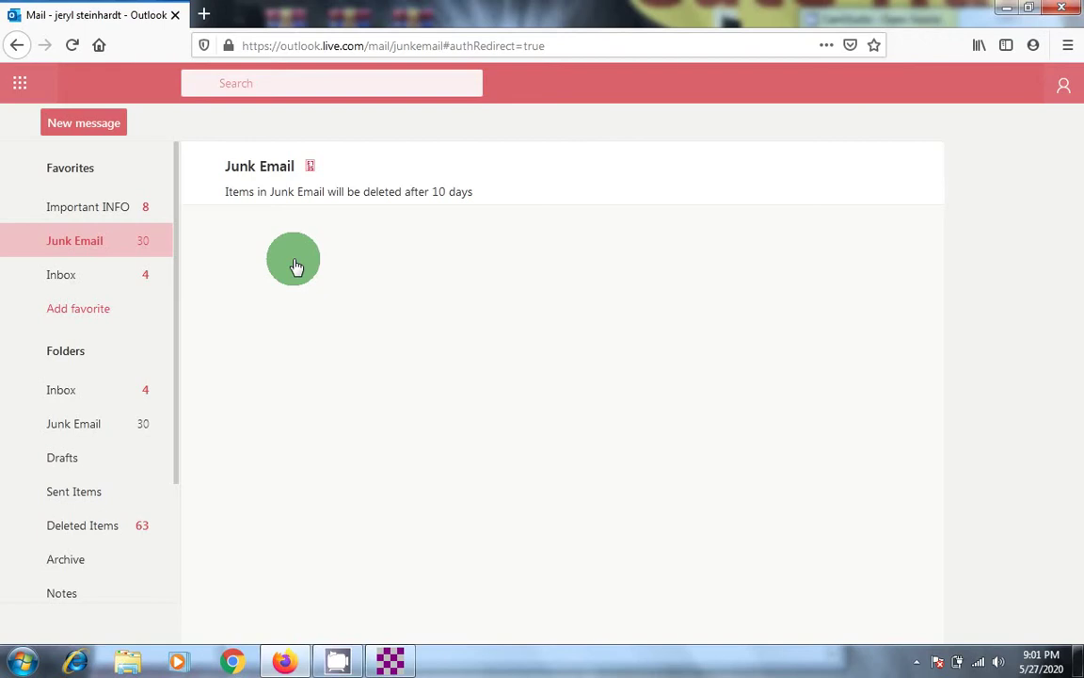
left_click(75, 283)
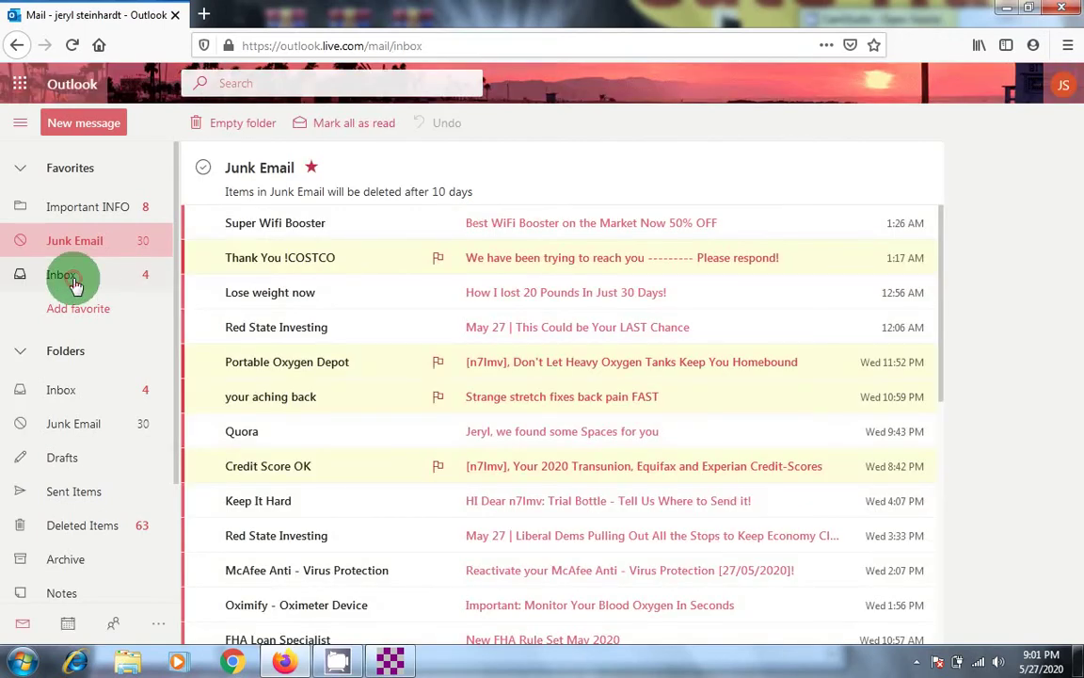
left_click(262, 215)
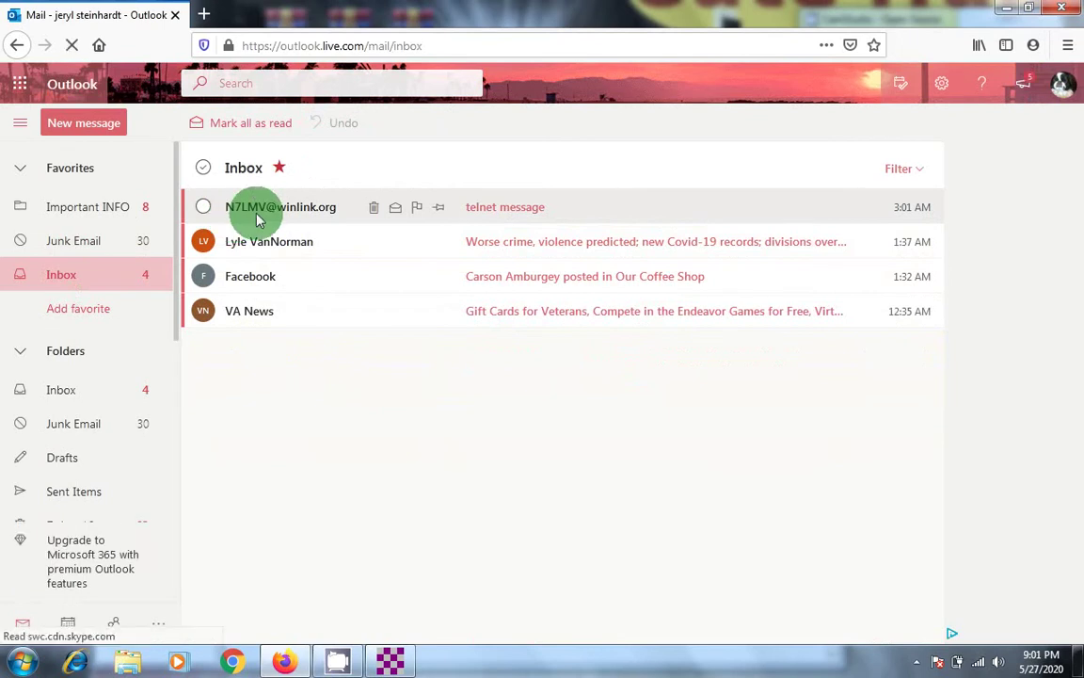
Step: Read the telnet message, discard a started reply, and begin a blank new email
left_click(525, 215)
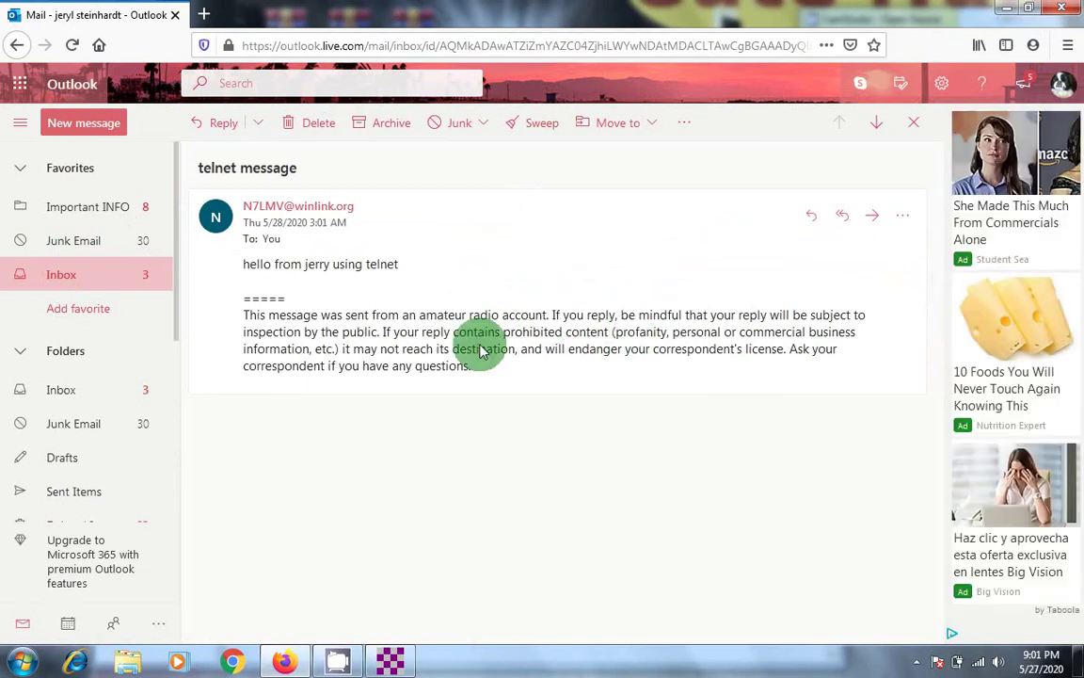
left_click(224, 125)
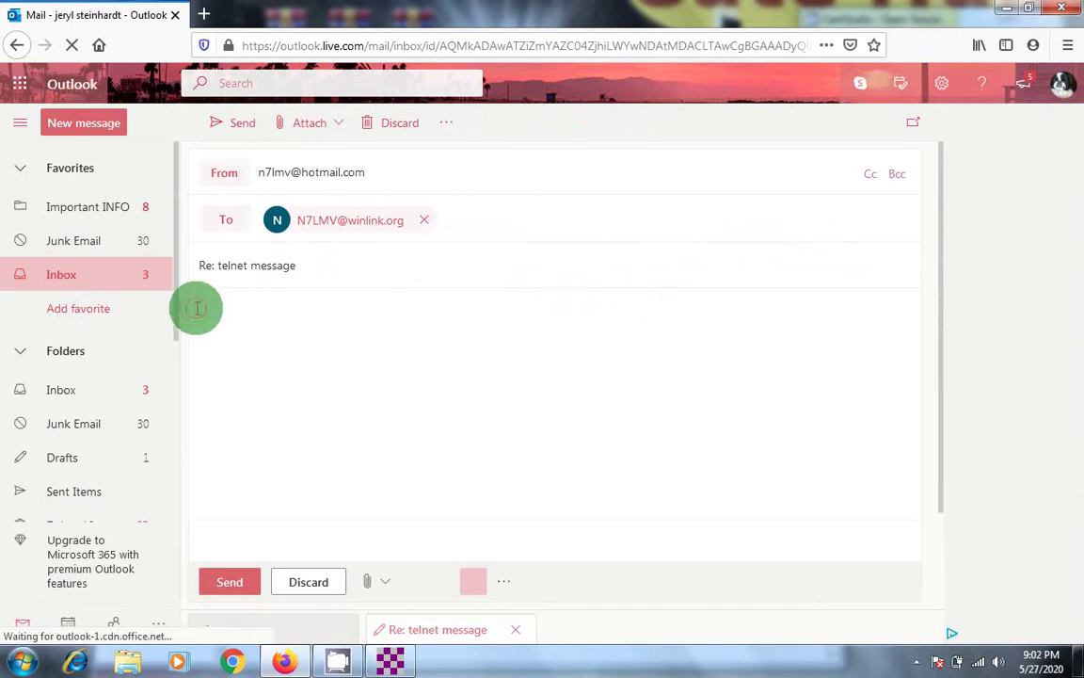
left_click(197, 308)
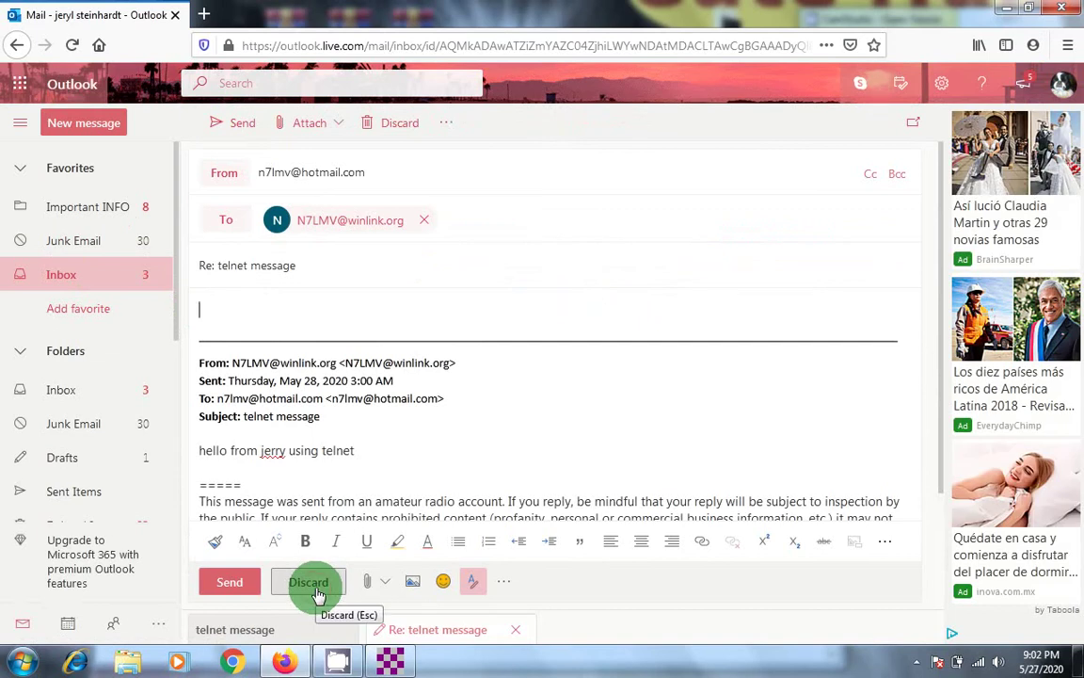
left_click(311, 583)
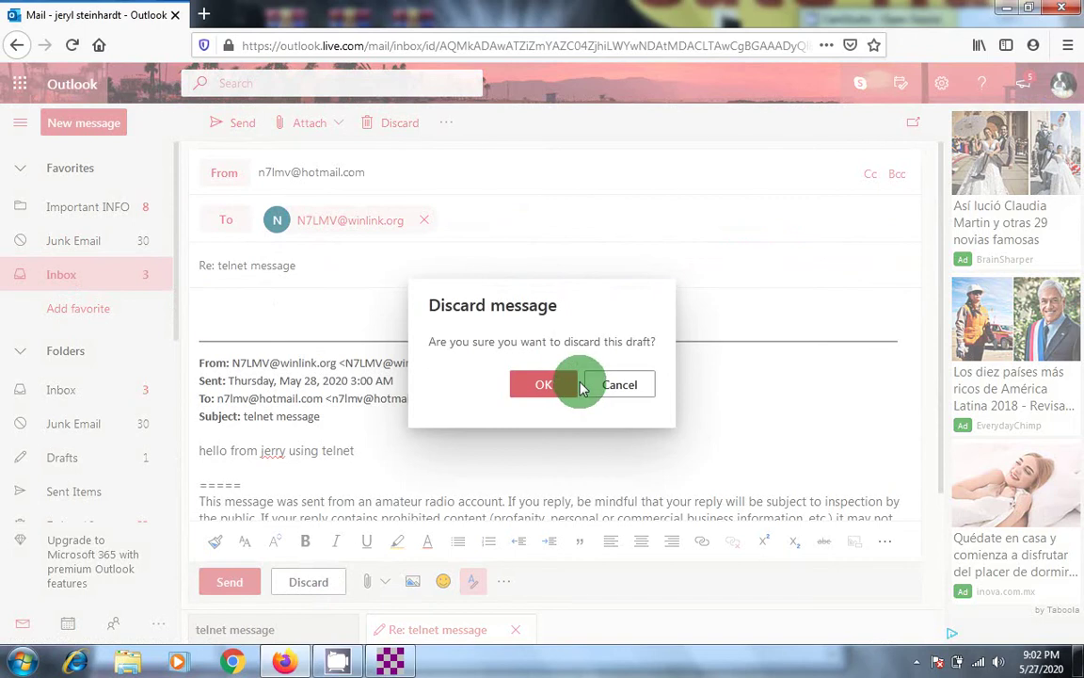
left_click(545, 388)
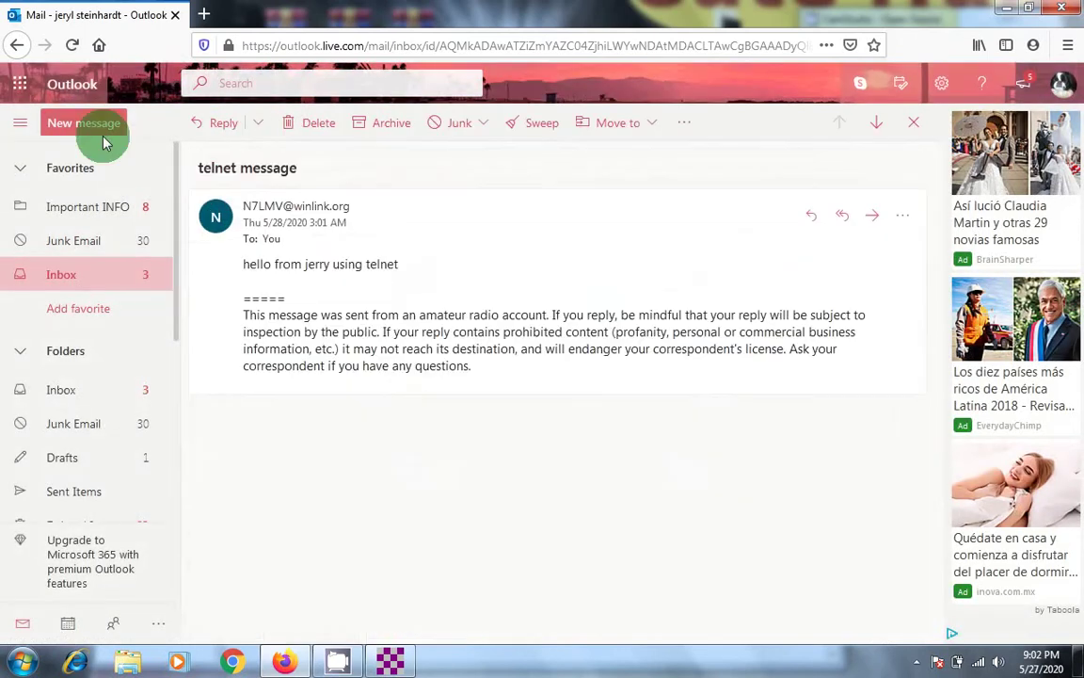
left_click(99, 131)
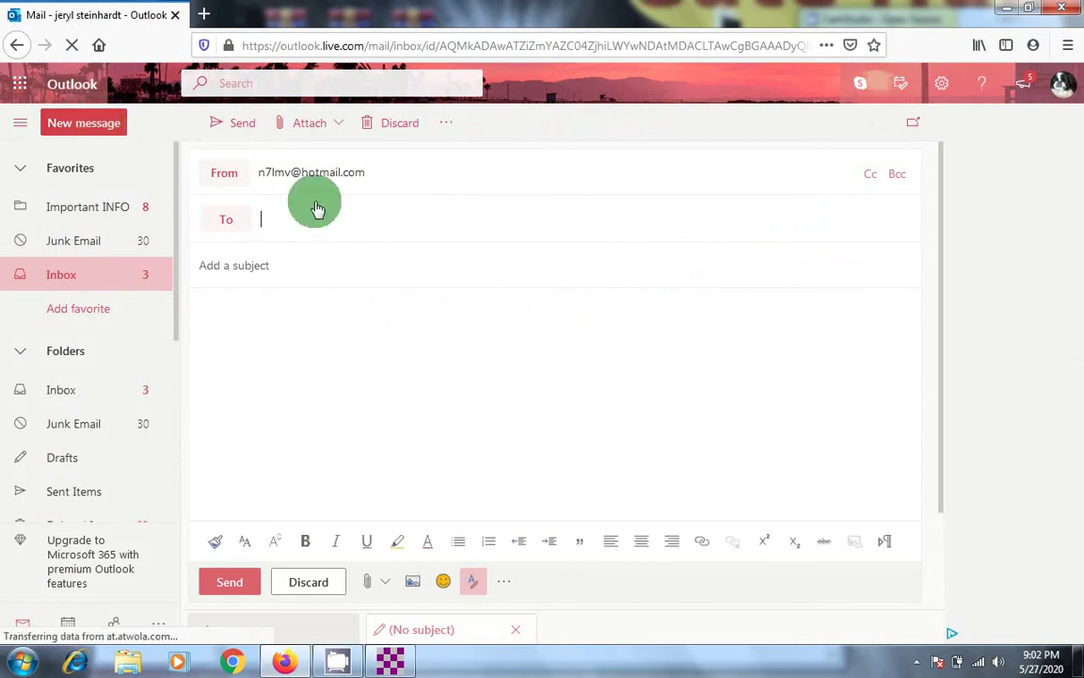
Step: Send an email to the station's Winlink address with a //WL2K hello subject and body 'Hello hope your like this'
left_click(288, 222)
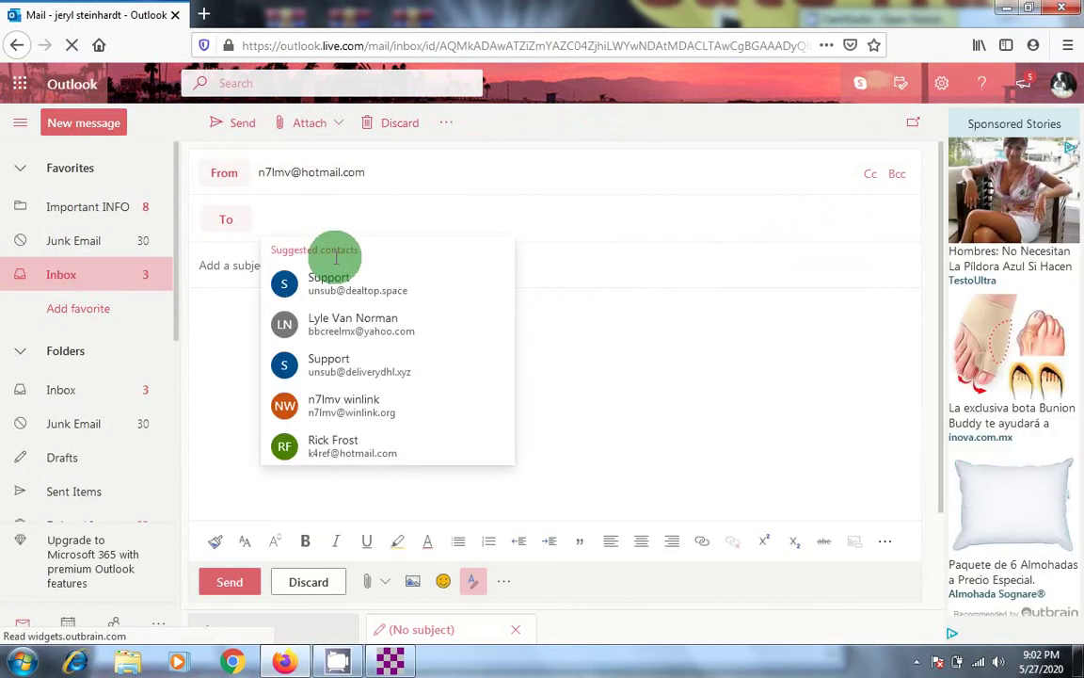
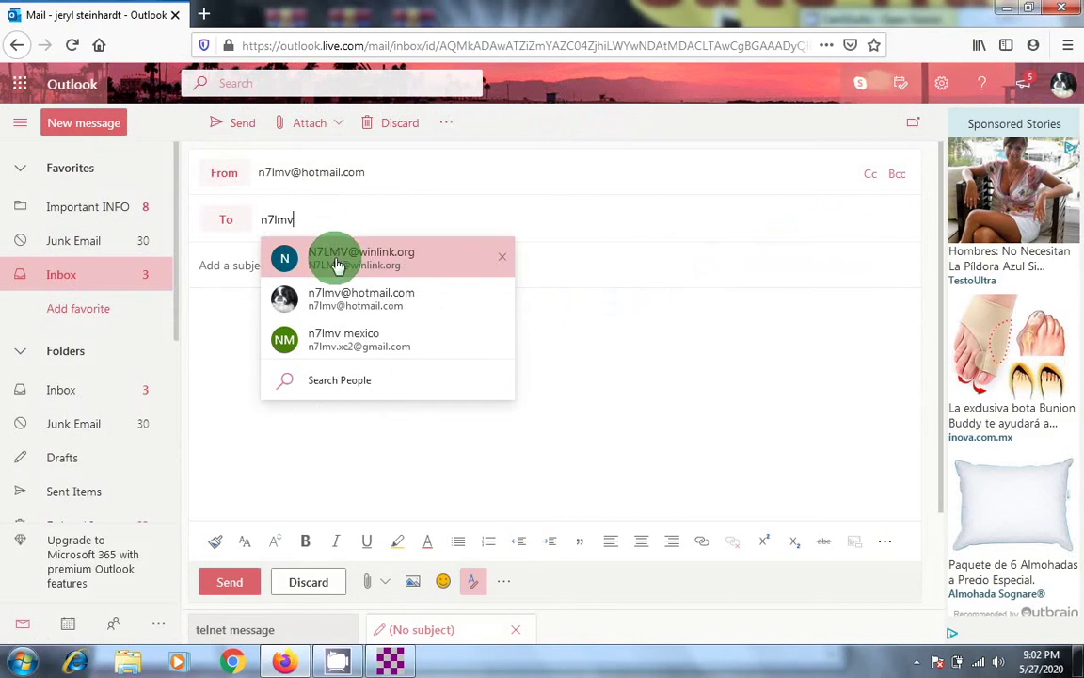
left_click(339, 260)
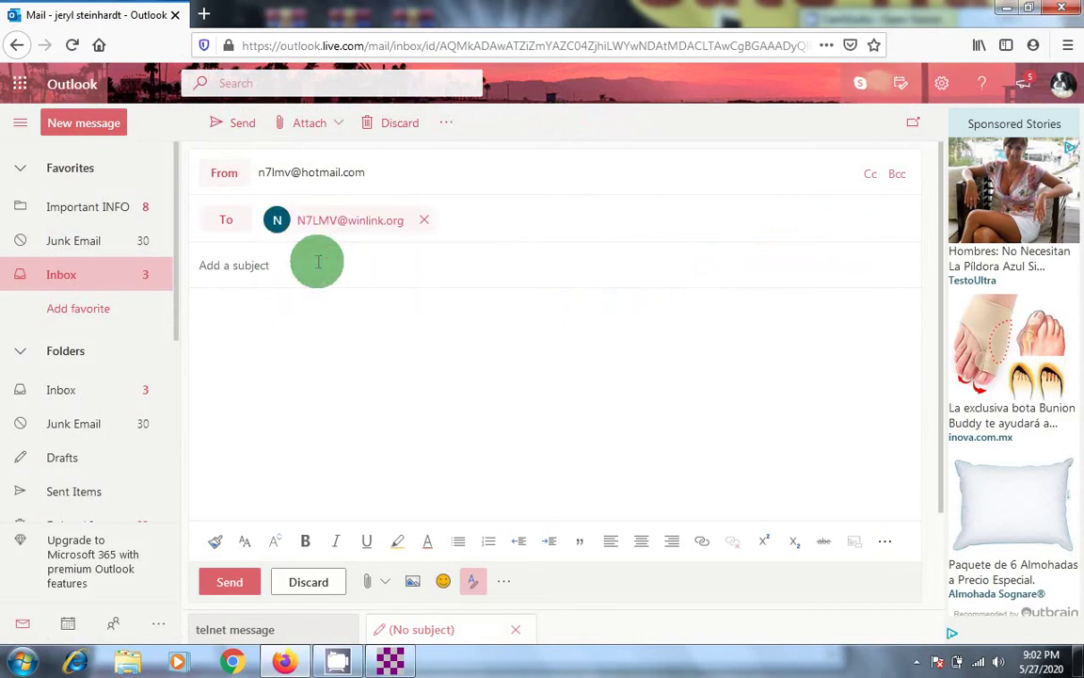
left_click(244, 267)
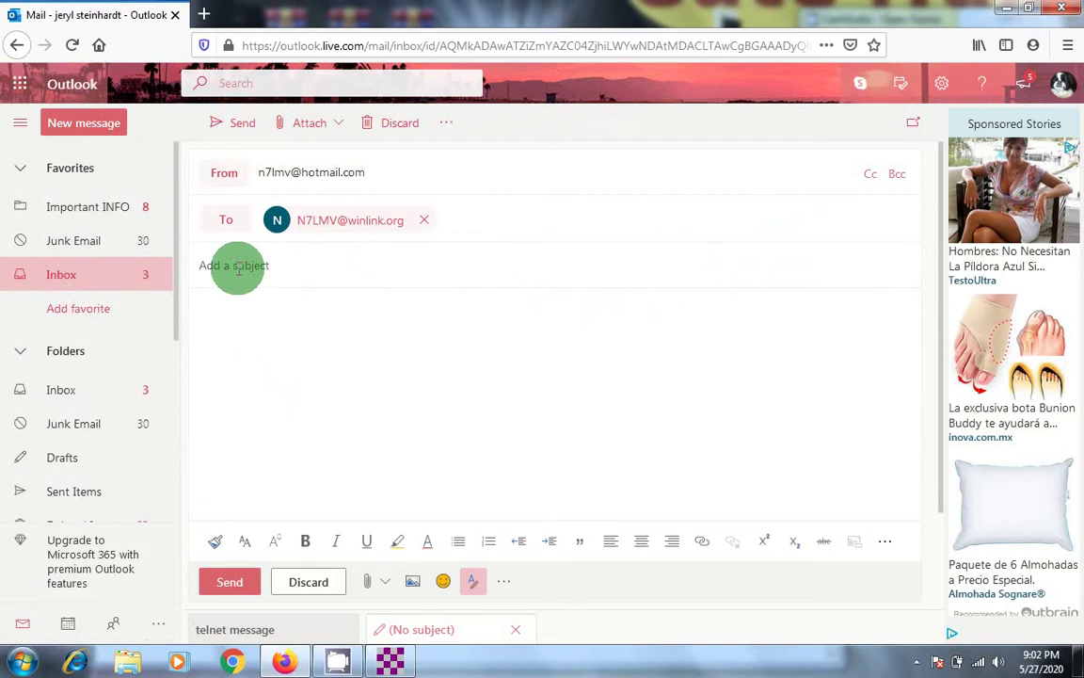
type("//")
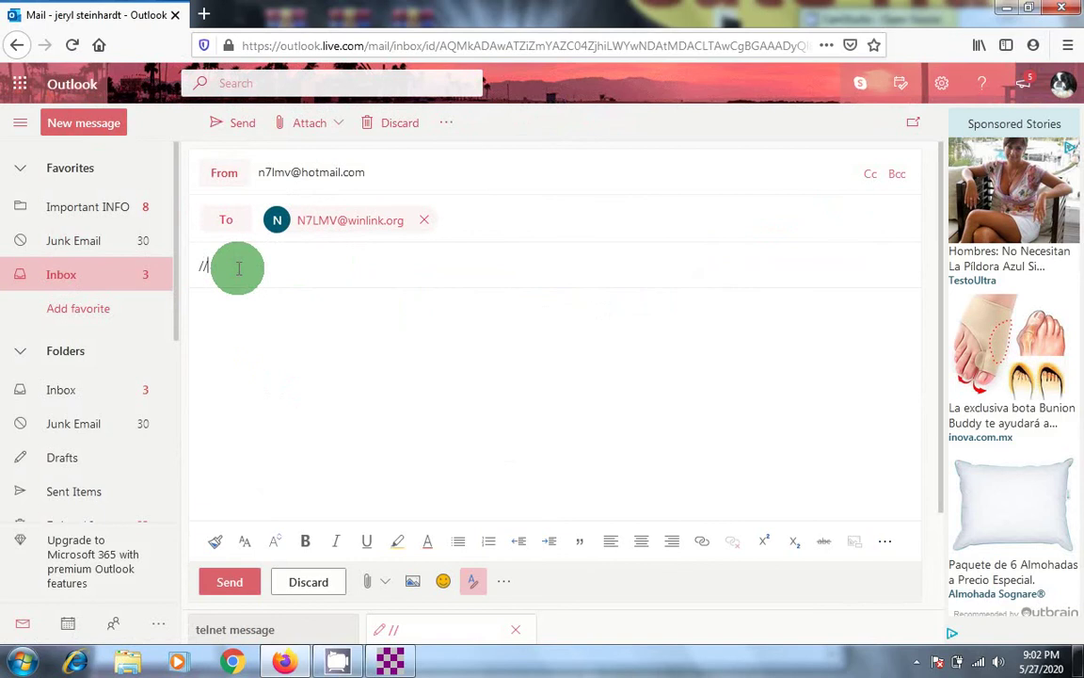
type("WL2K HELLO ")
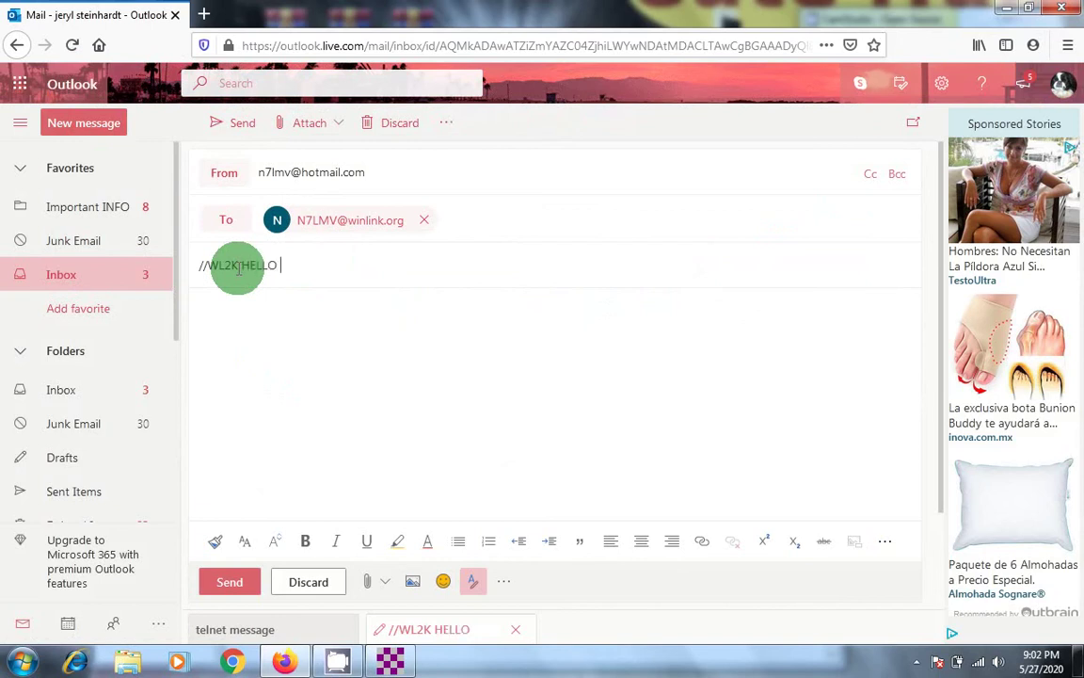
type("FROM JERR")
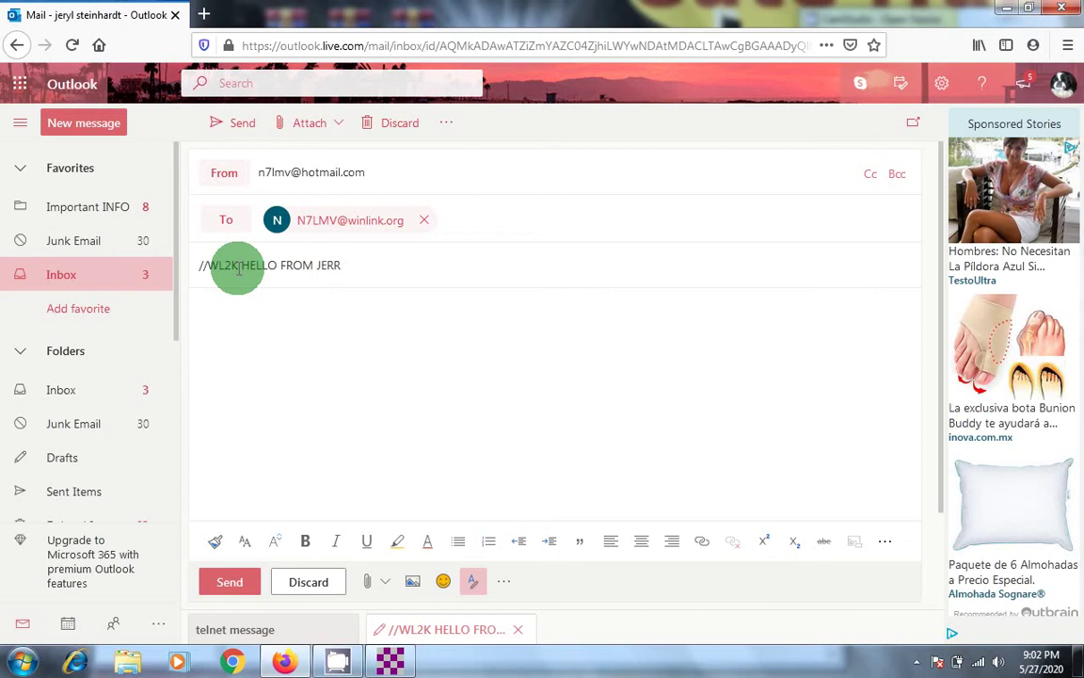
type("Y")
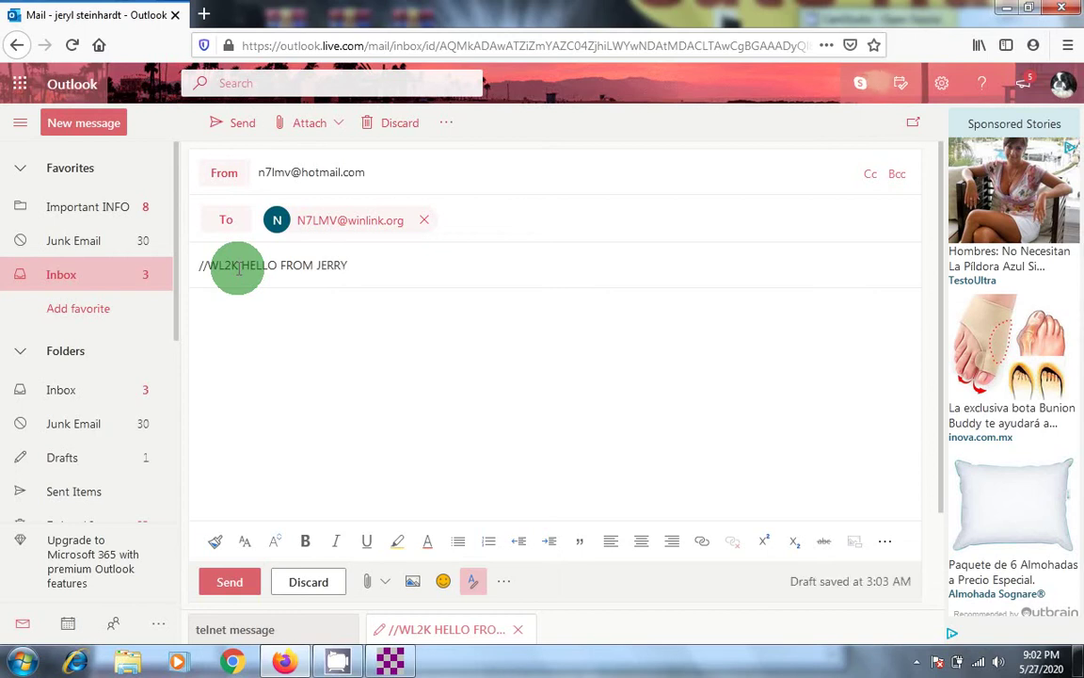
left_click(212, 323)
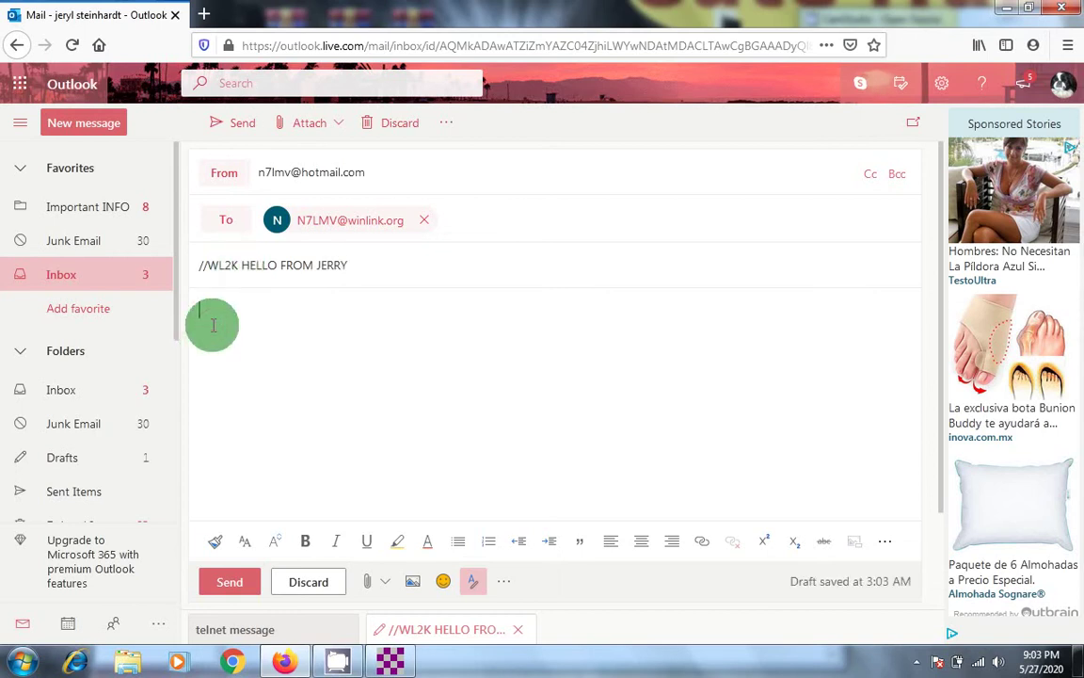
type("Hello hope your like ")
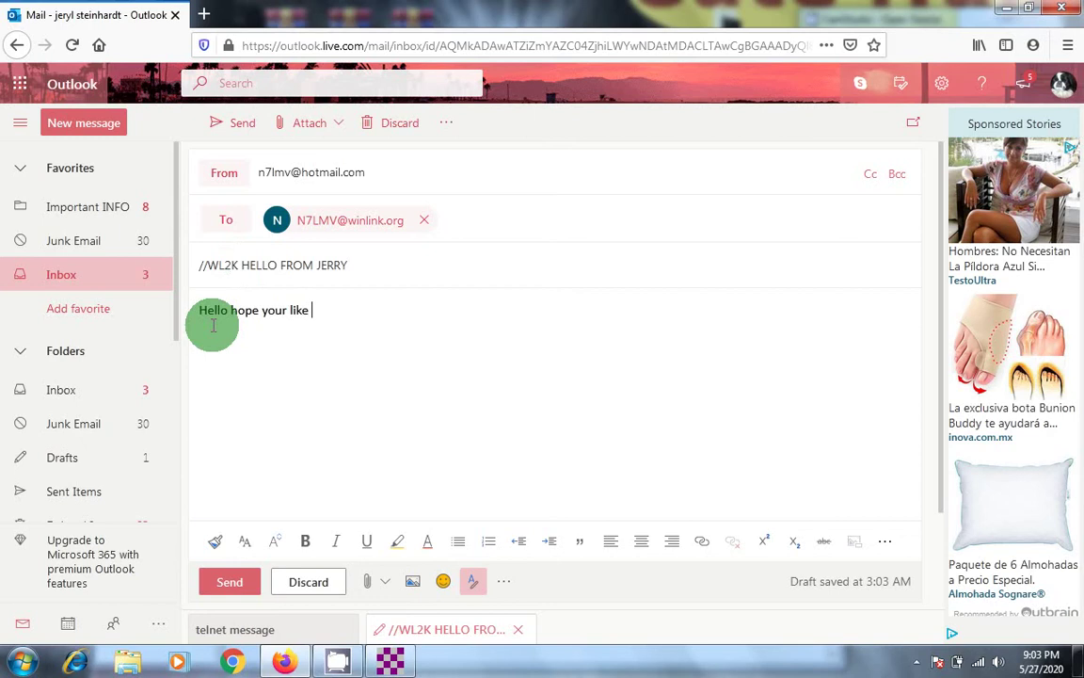
type("this")
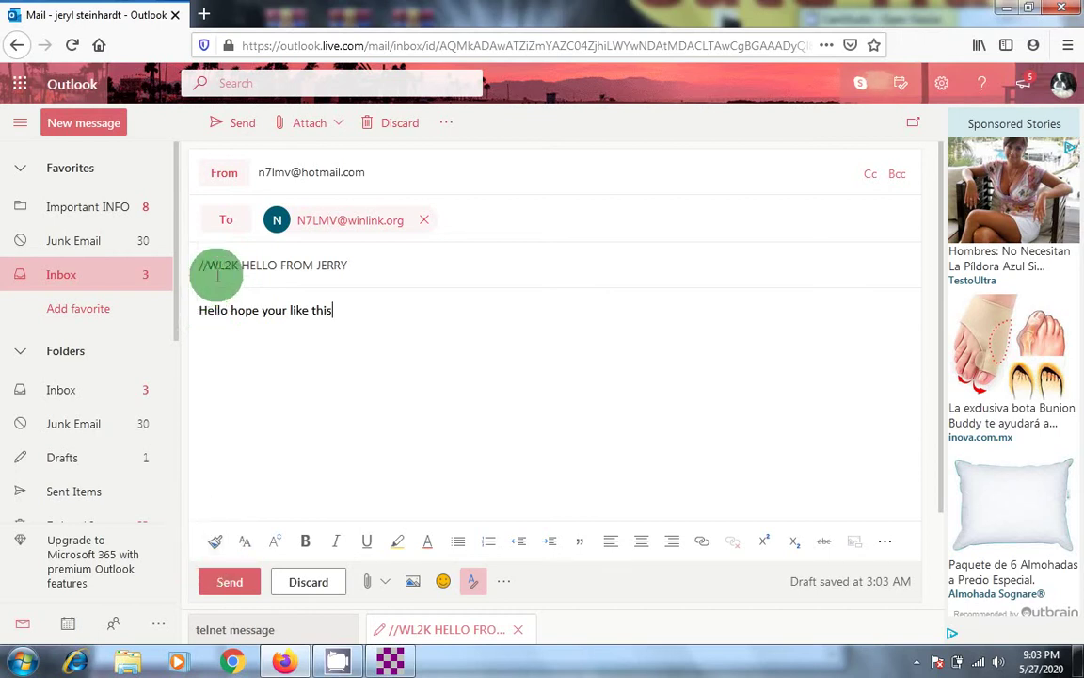
left_click(230, 580)
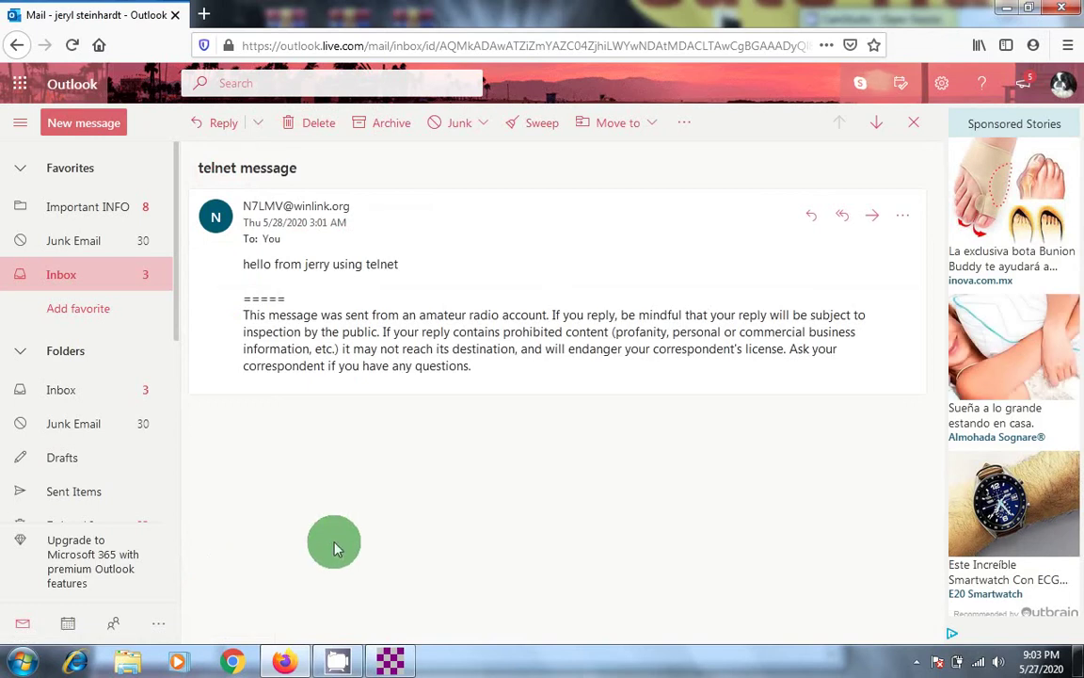
Step: Close Firefox and open a Winmor Winlink session in place of Telnet Winlink
left_click(1070, 14)
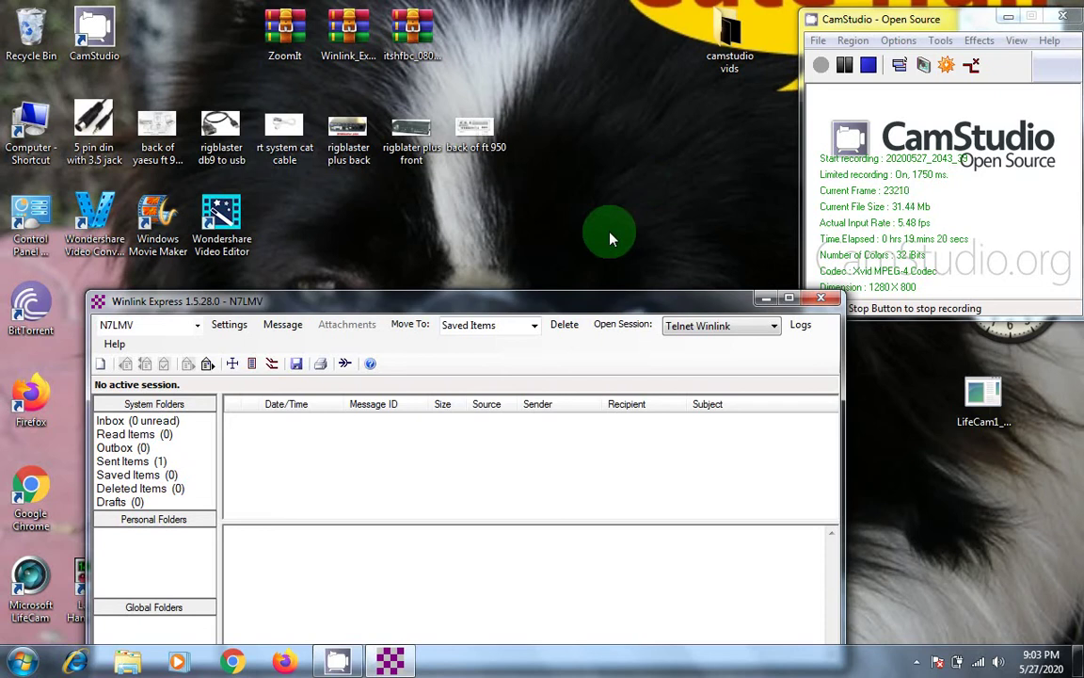
left_click(774, 330)
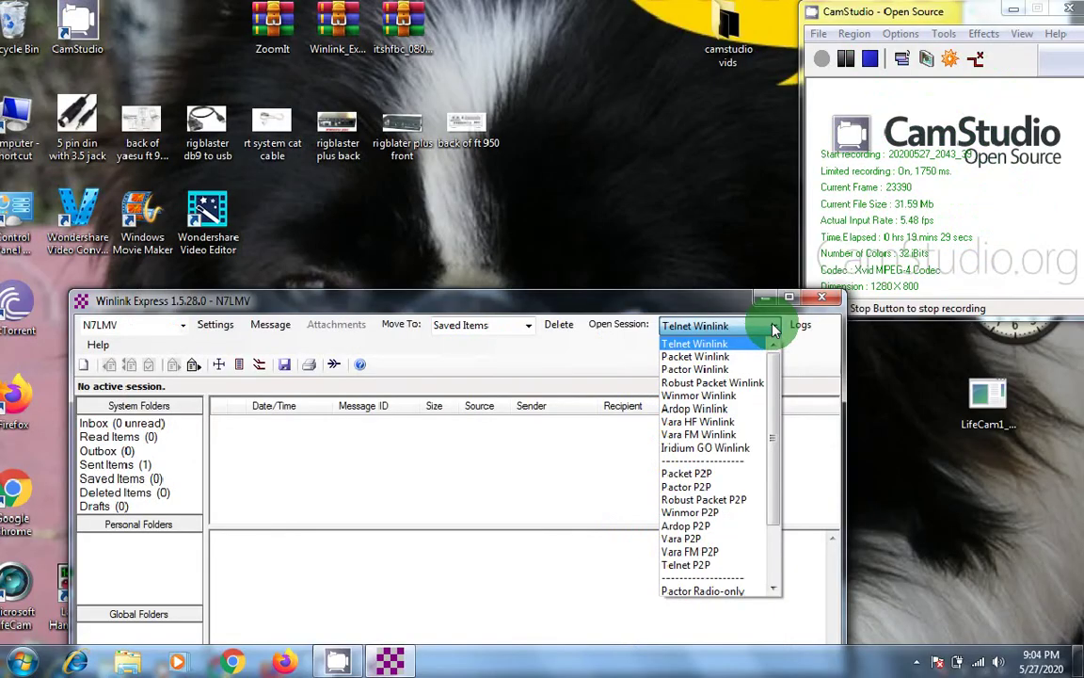
left_click(776, 329)
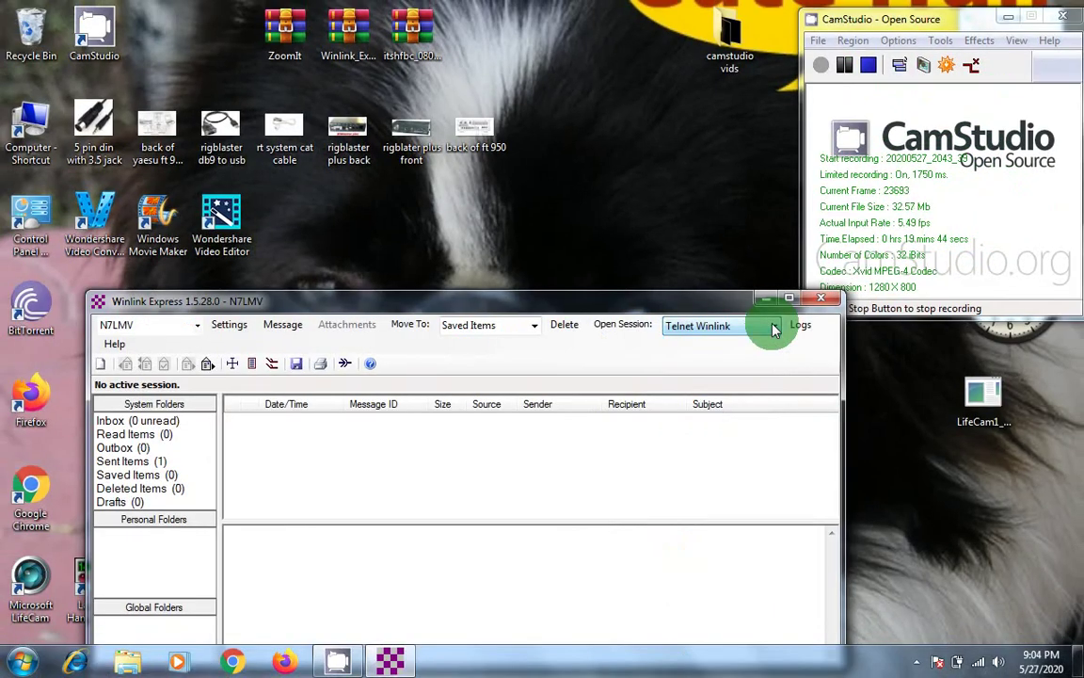
left_click(775, 328)
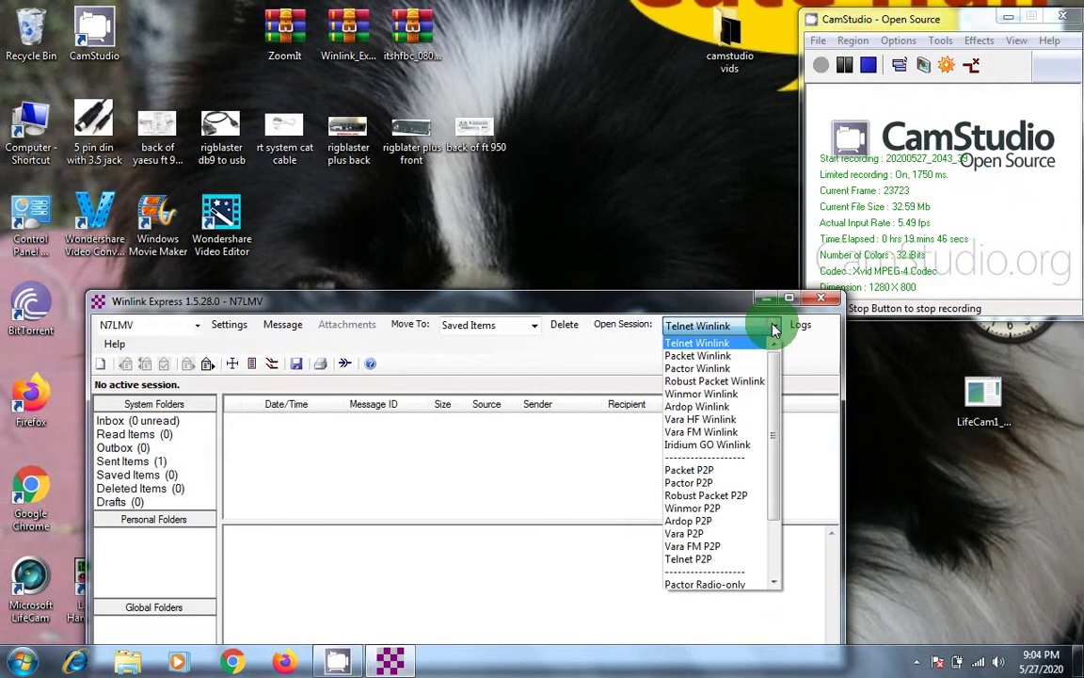
left_click(748, 393)
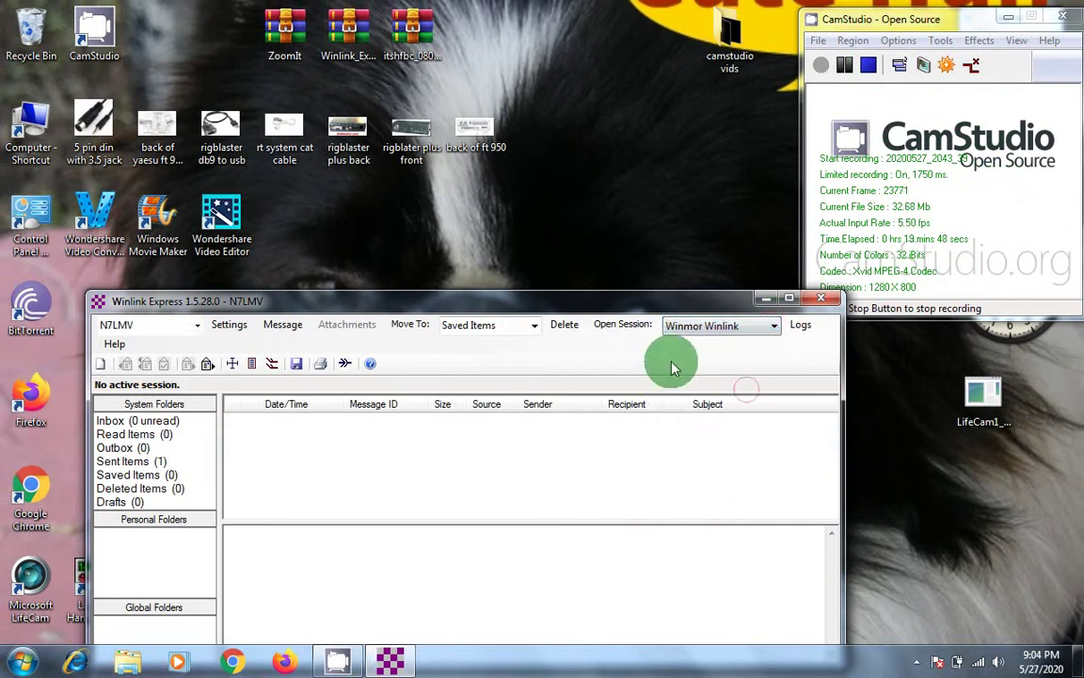
left_click(629, 325)
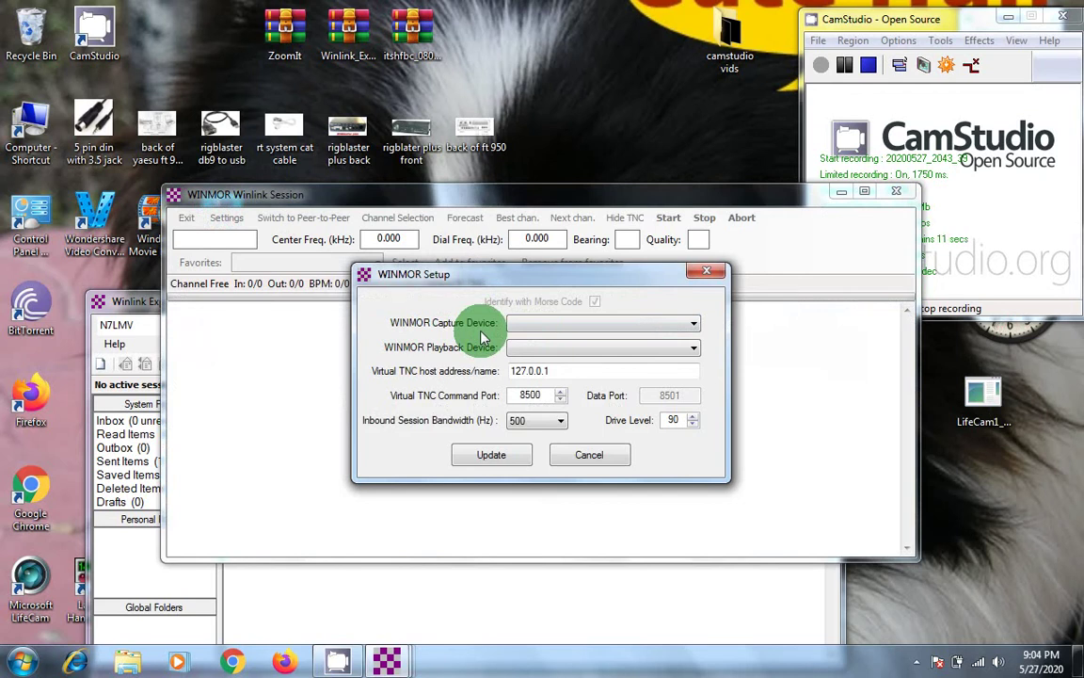
Step: Set WINMOR capture to the High Definition Audio microphone and playback to its speakers, then update
left_click(693, 328)
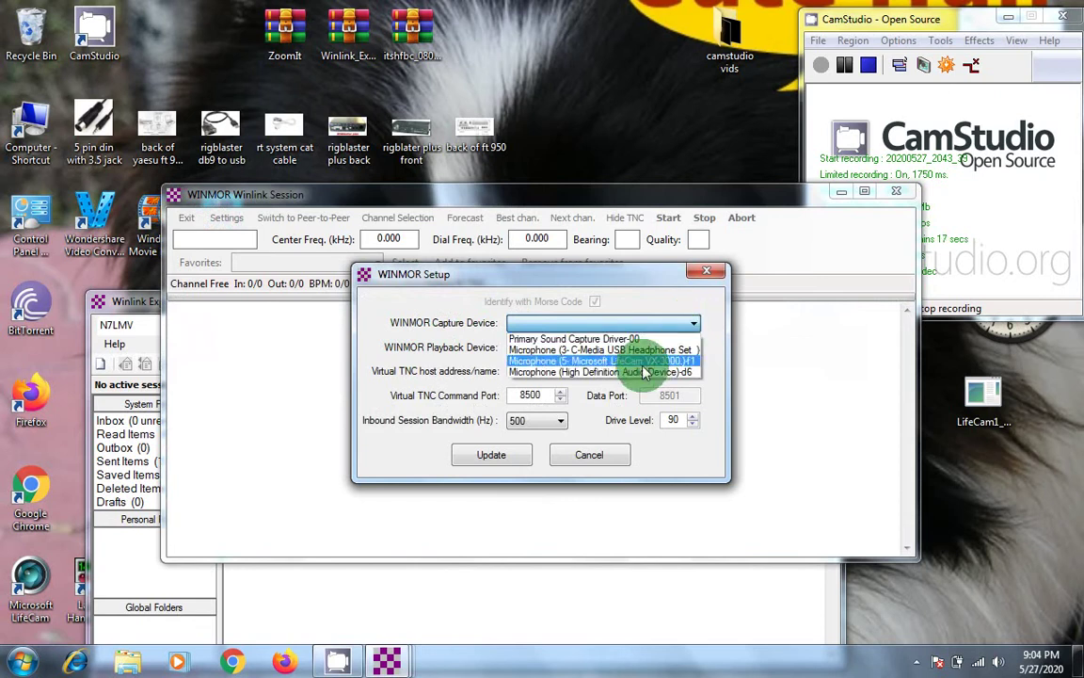
left_click(558, 372)
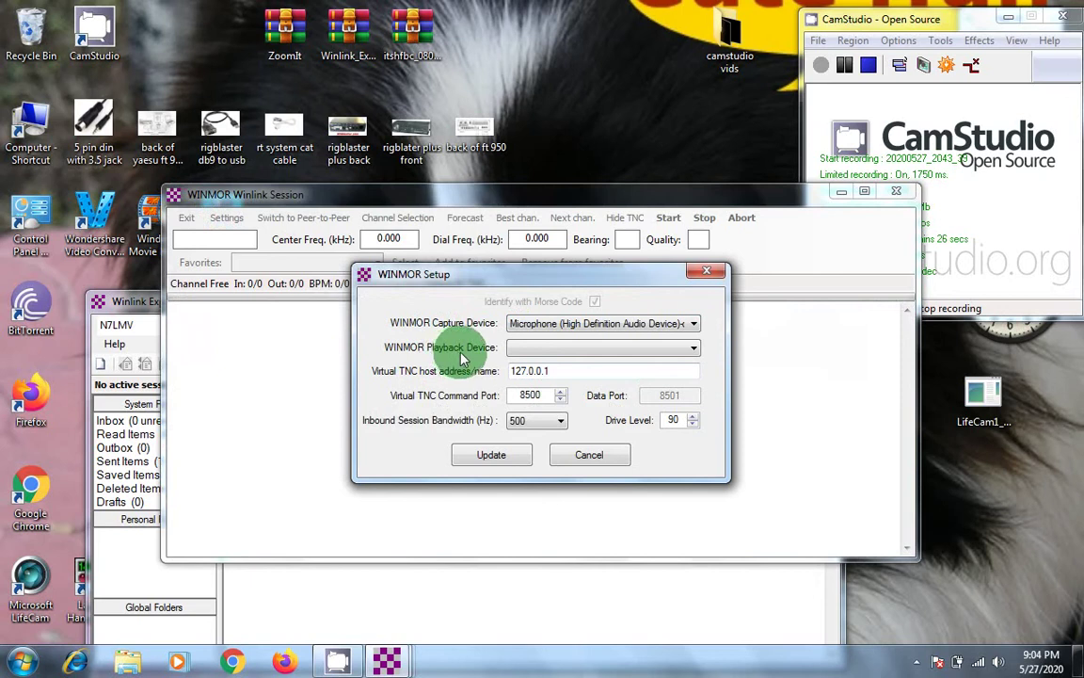
left_click(695, 349)
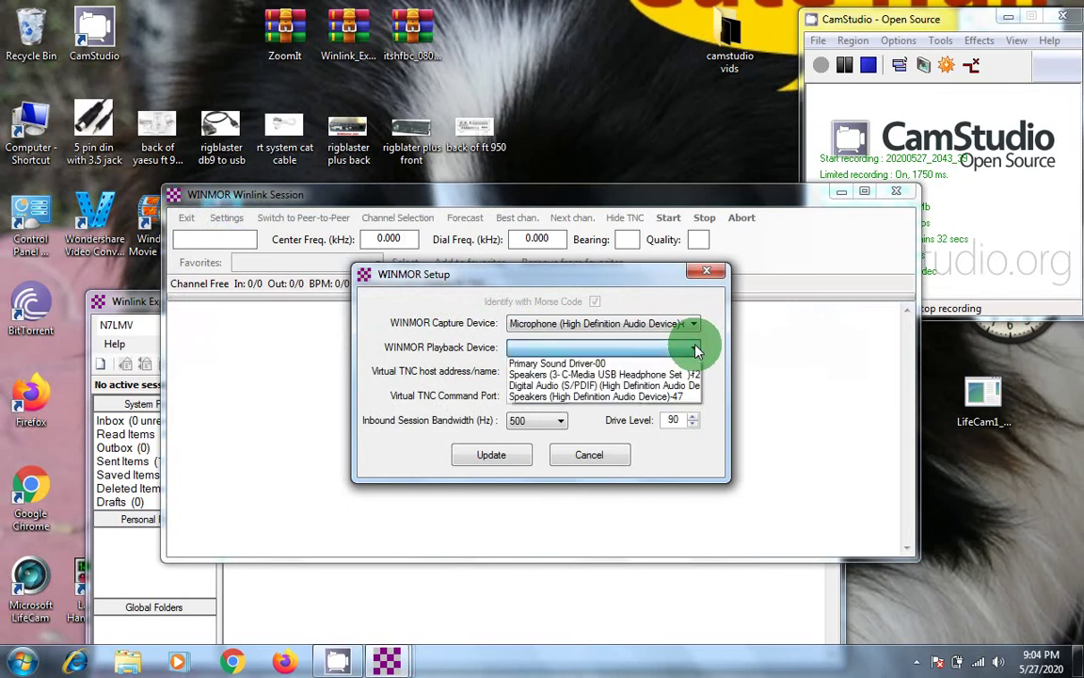
left_click(648, 397)
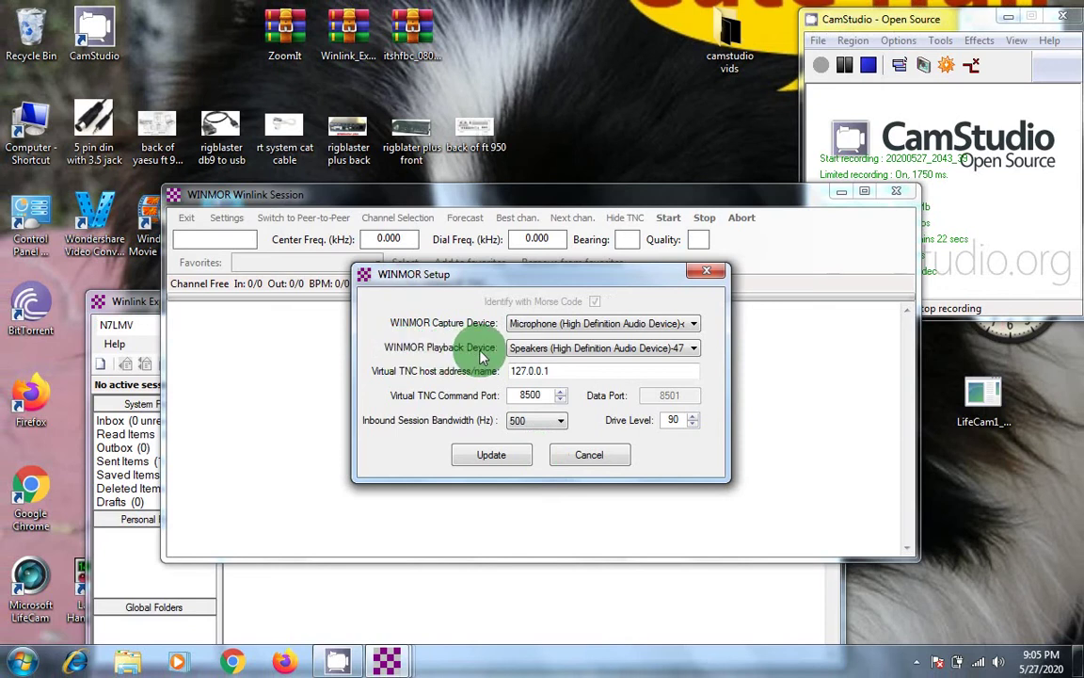
left_click(491, 456)
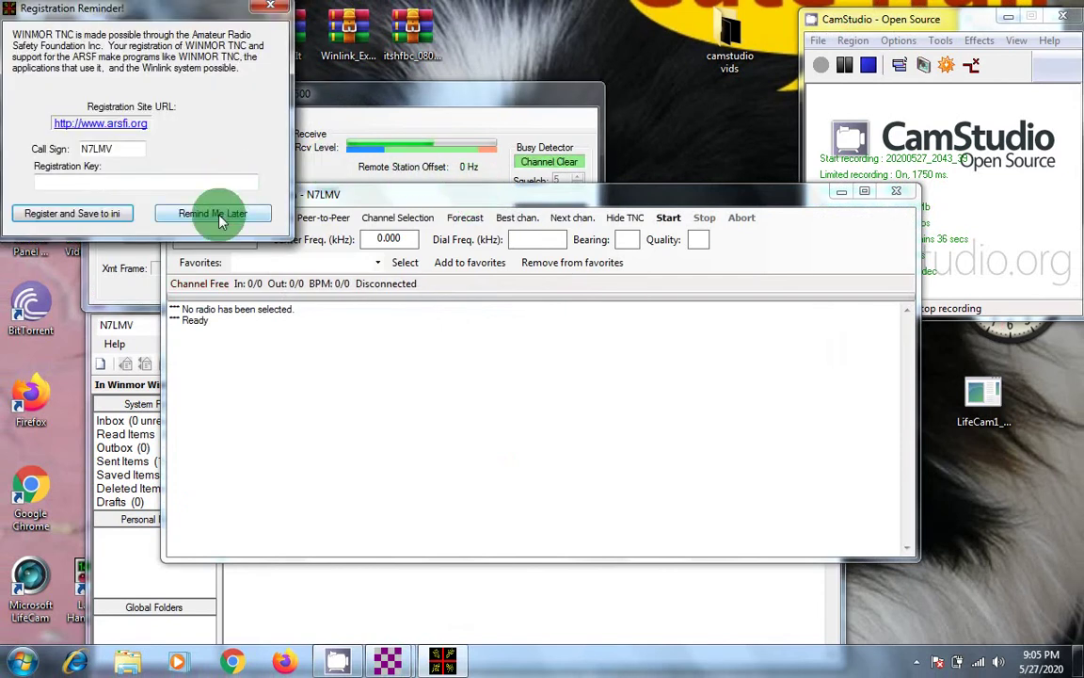
Step: Postpone the WINMOR TNC registration with Remind Me Later so the TNC starts
left_click(215, 214)
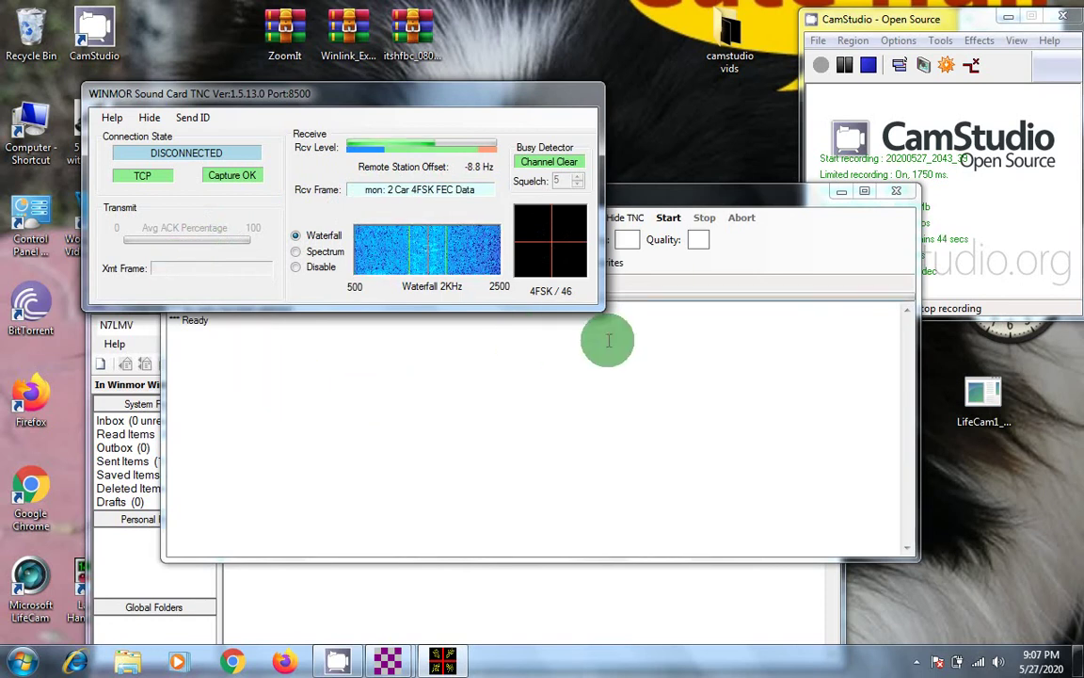
Step: Choose Yaesu FT-950 as the radio model in the Winmor session's Radio Setup
left_click(709, 198)
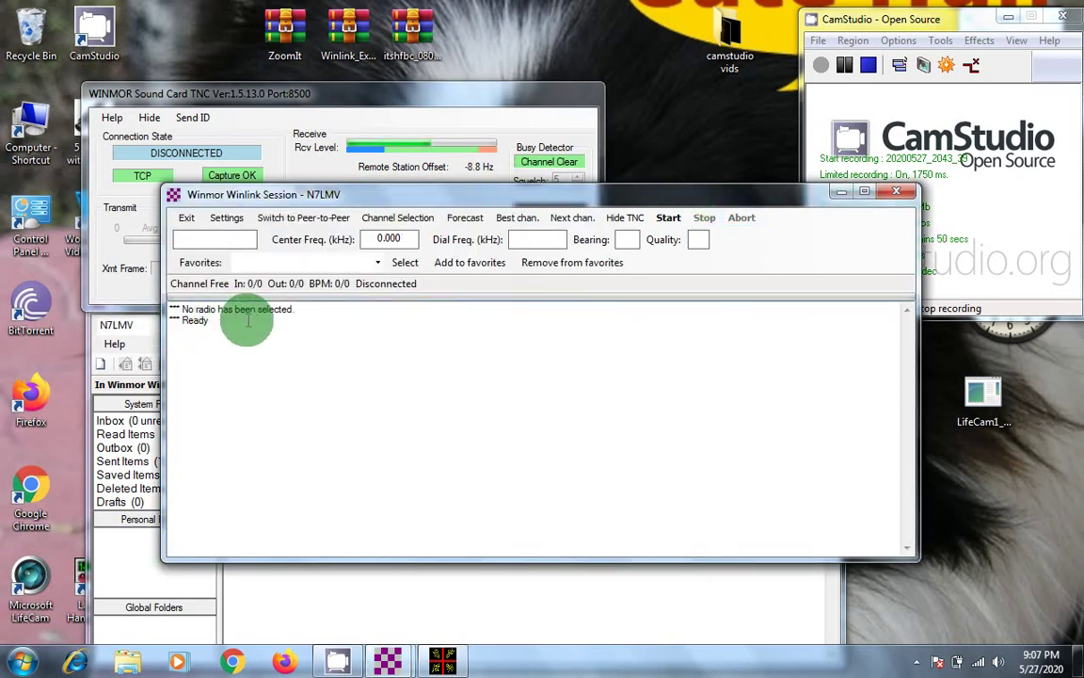
left_click(226, 220)
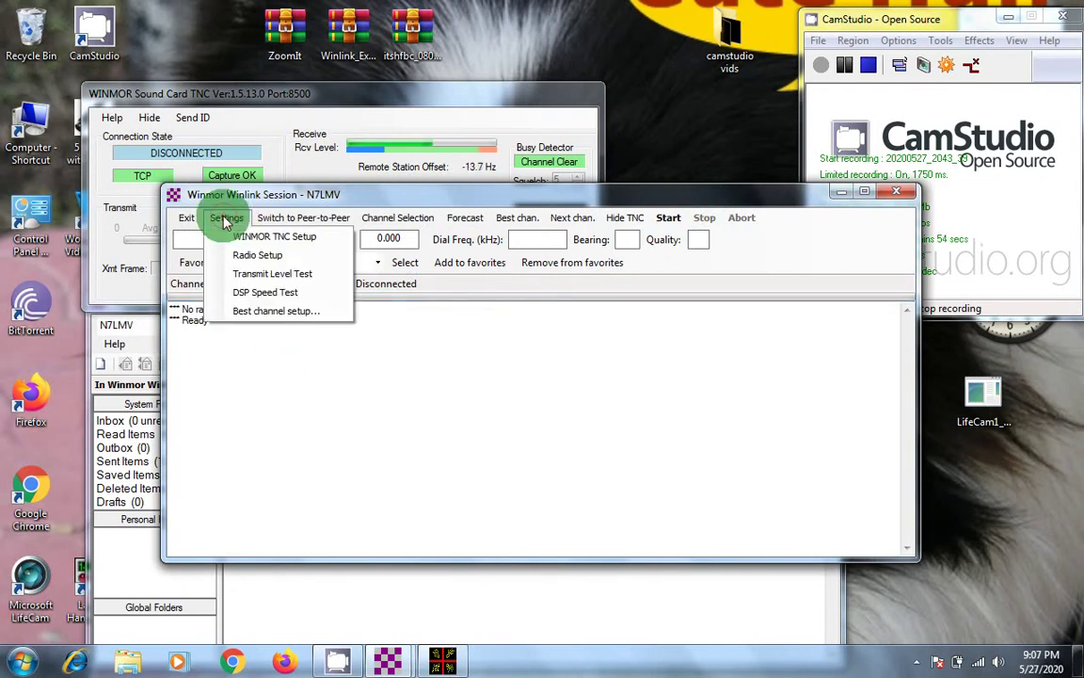
left_click(243, 254)
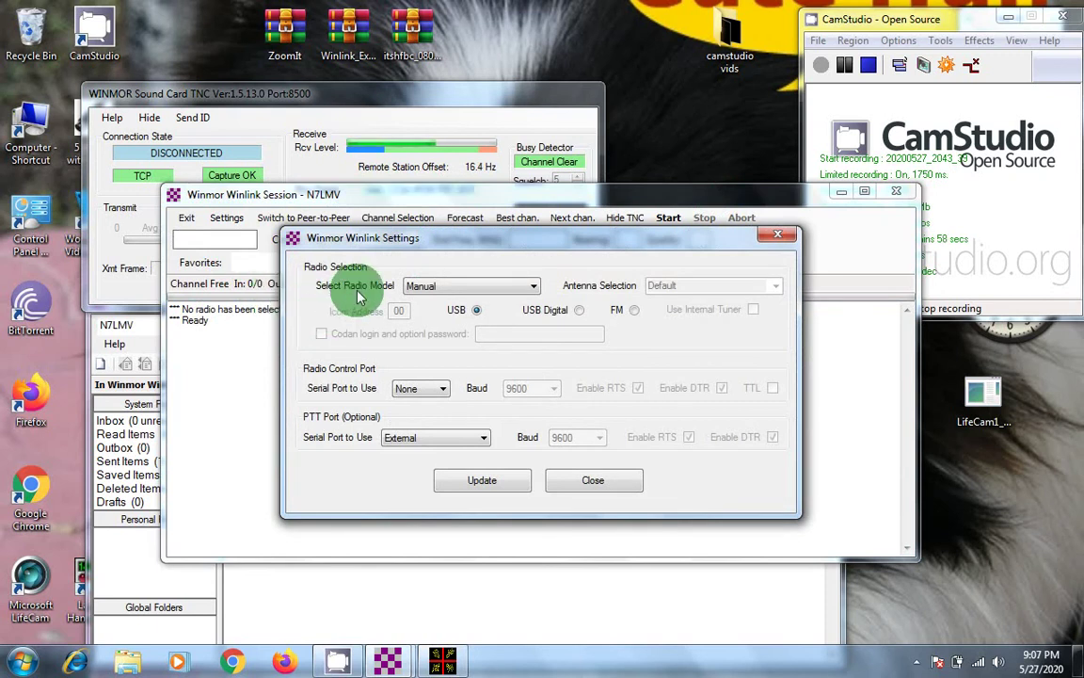
left_click(533, 287)
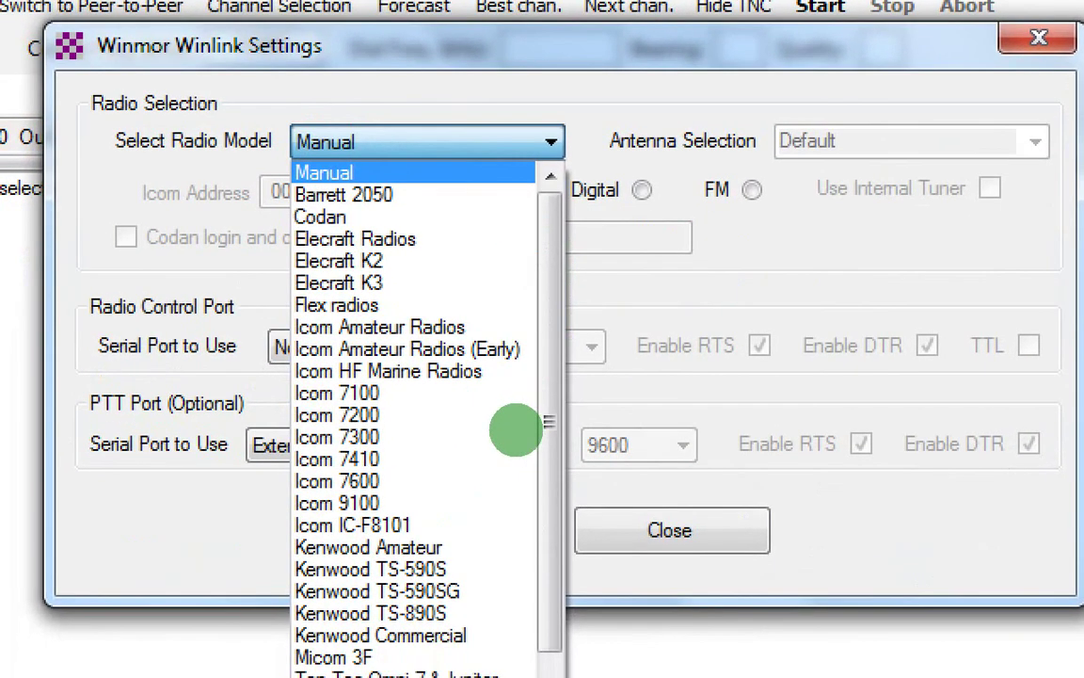
key("Escape")
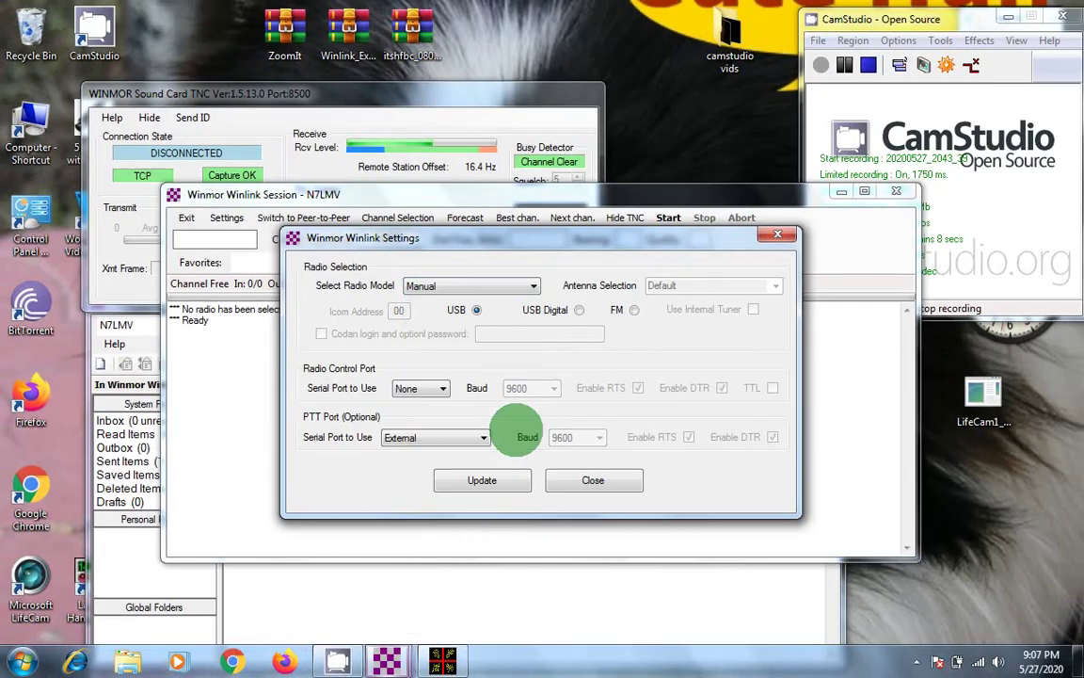
left_click(533, 293)
scroll(436, 394, "down", 3)
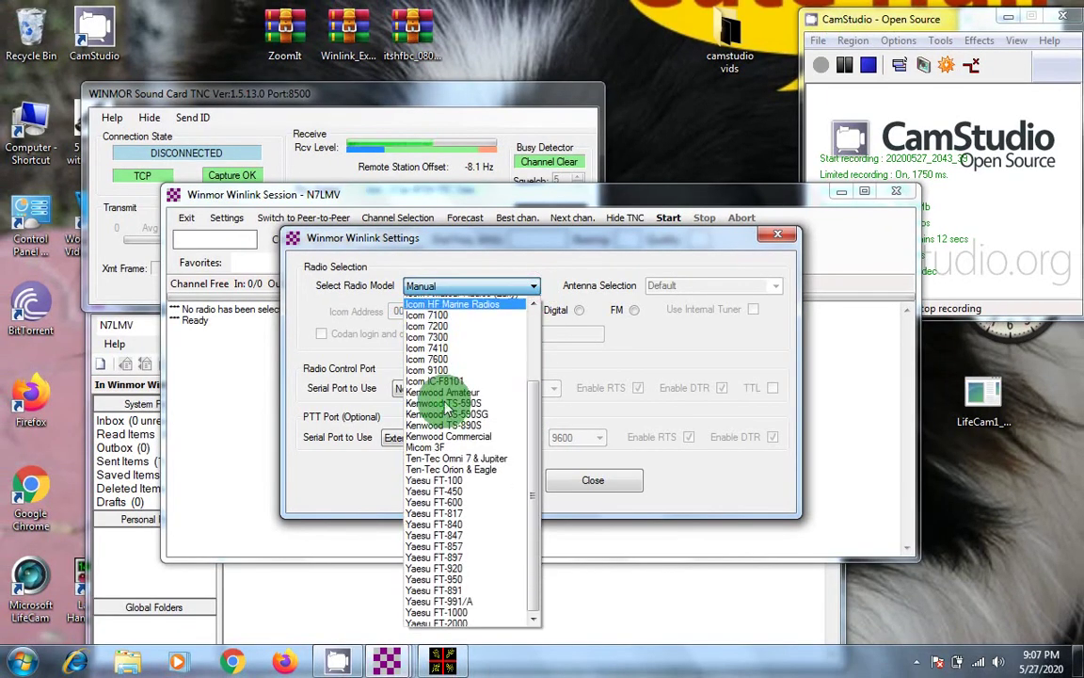
left_click(454, 577)
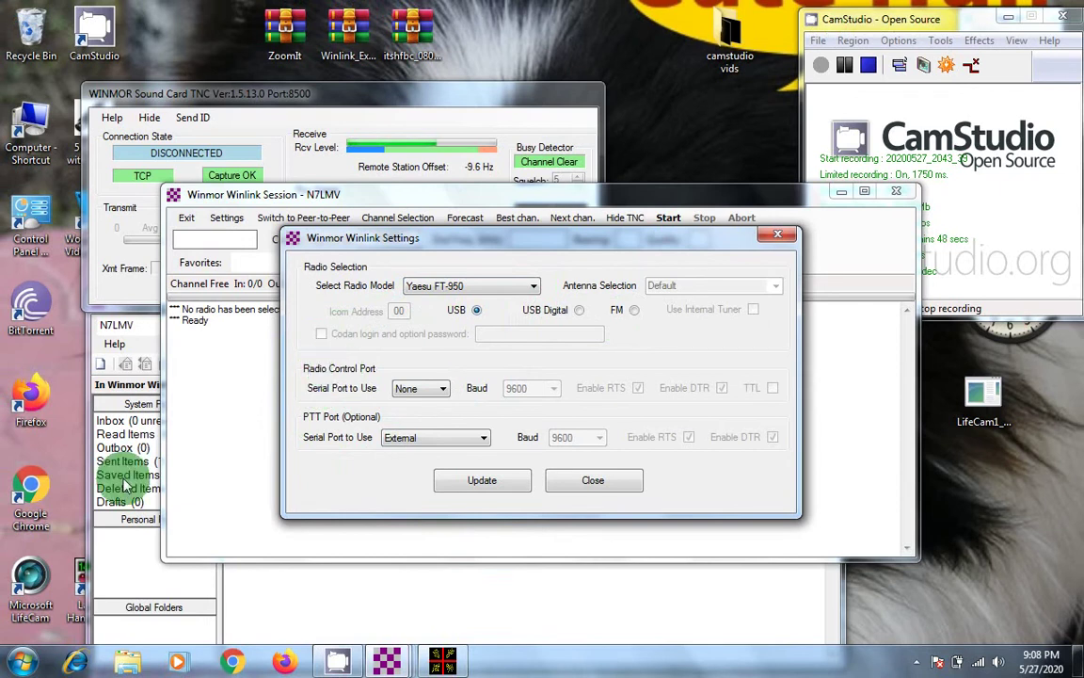
Step: In Device Manager's Ports list, find Prolific USB-to-Serial on COM7 and USB Serial on COM8
left_click(21, 664)
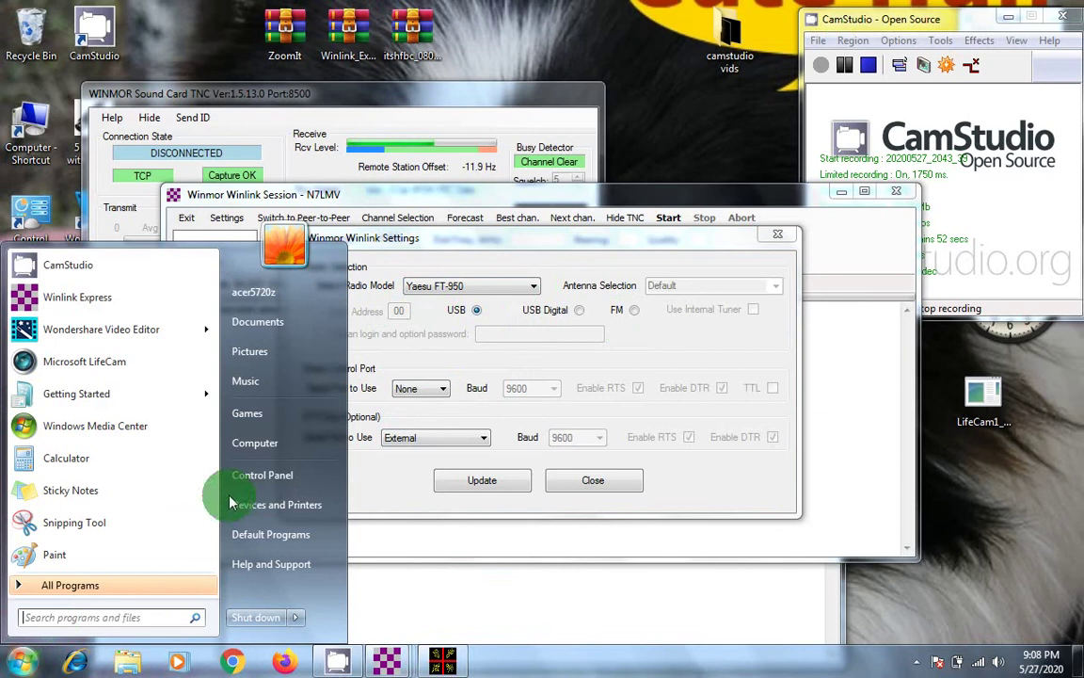
left_click(256, 476)
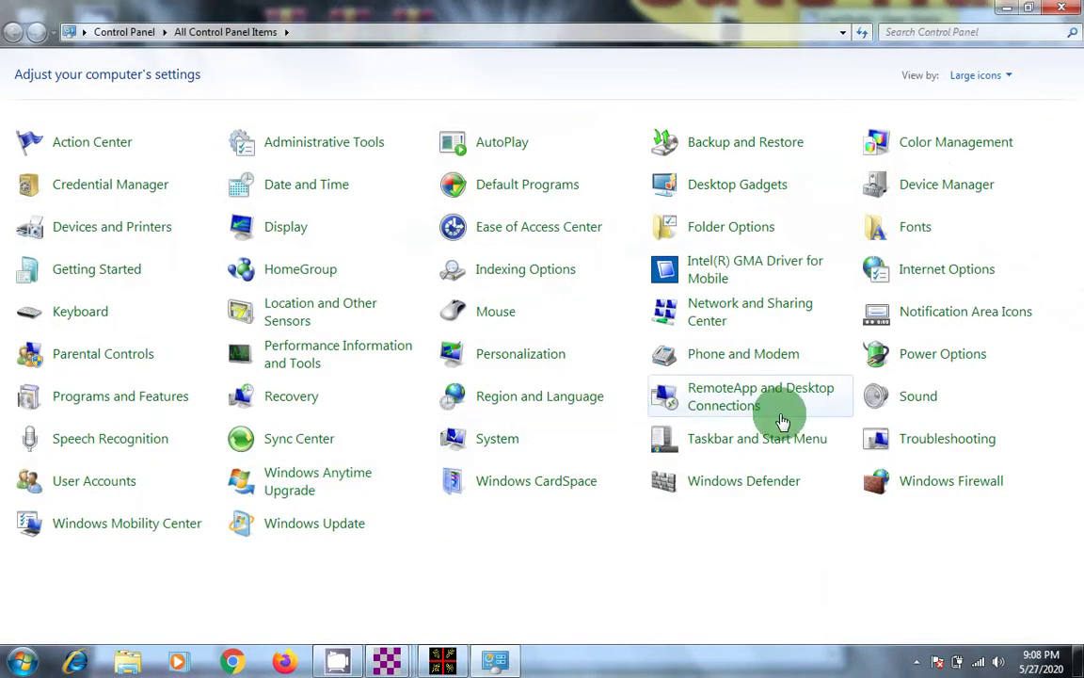
left_click(487, 444)
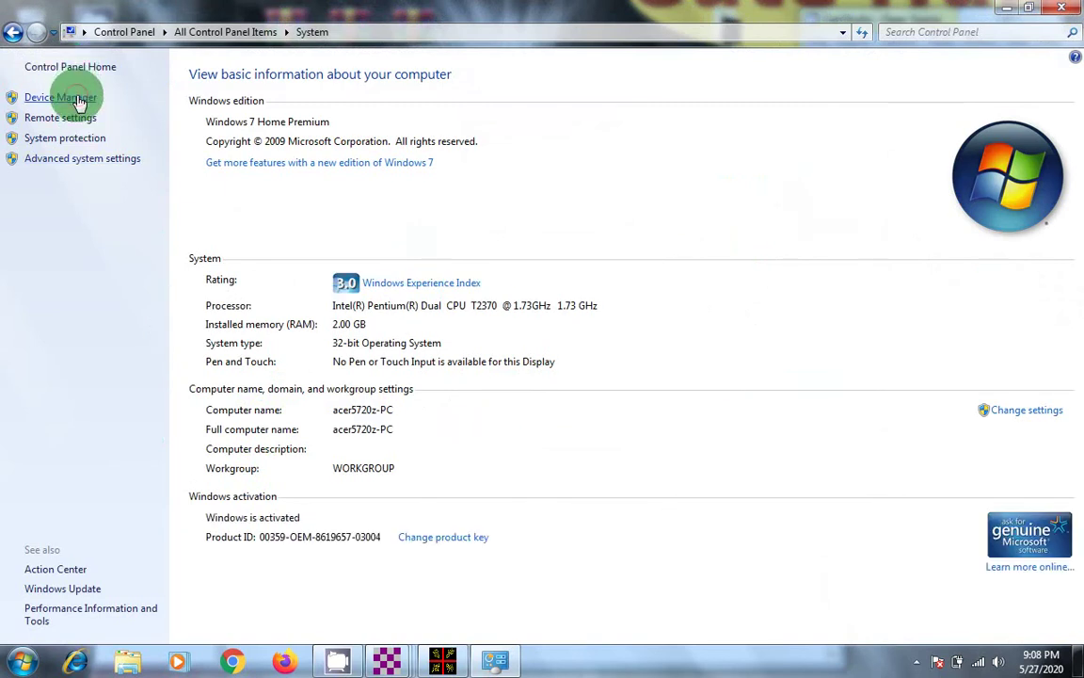
left_click(79, 98)
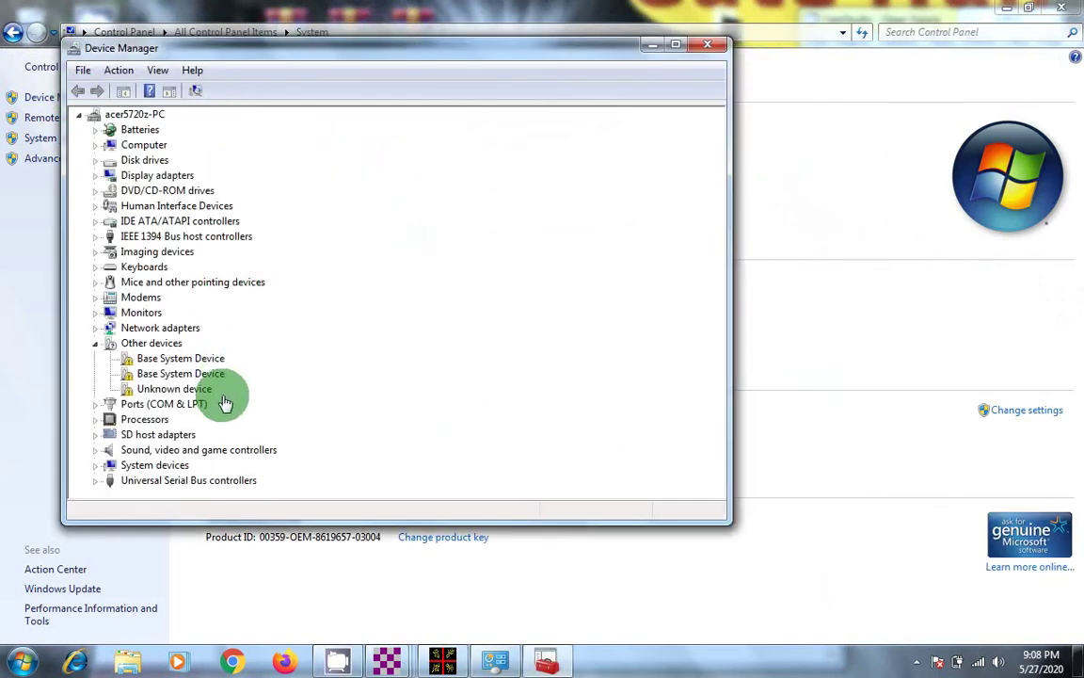
left_click(98, 406)
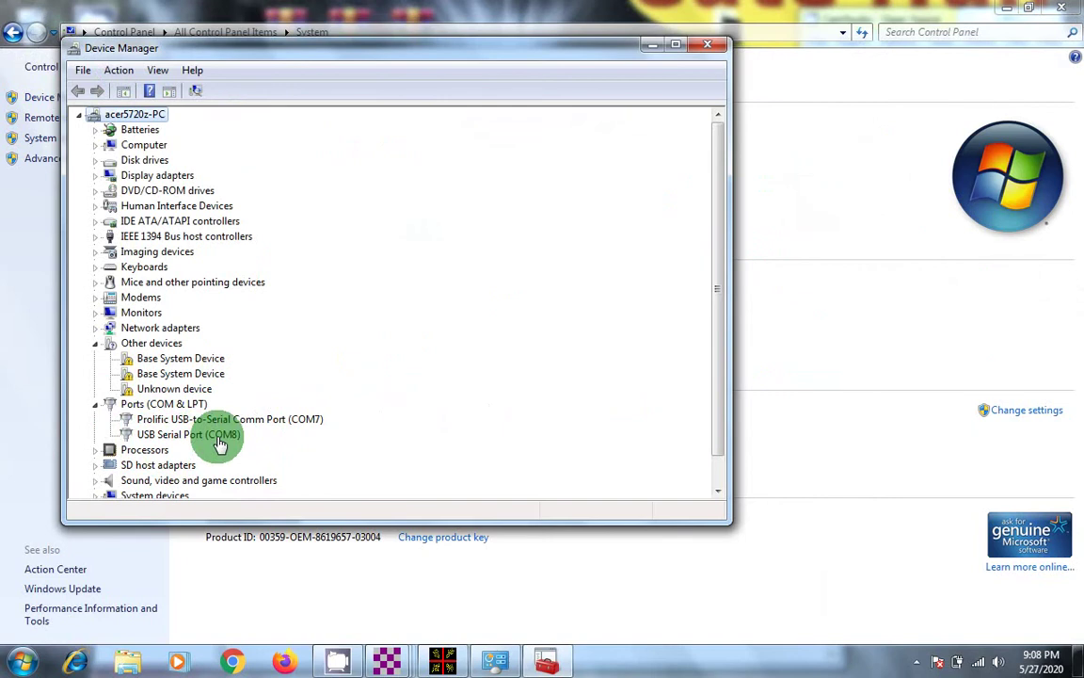
left_click(716, 45)
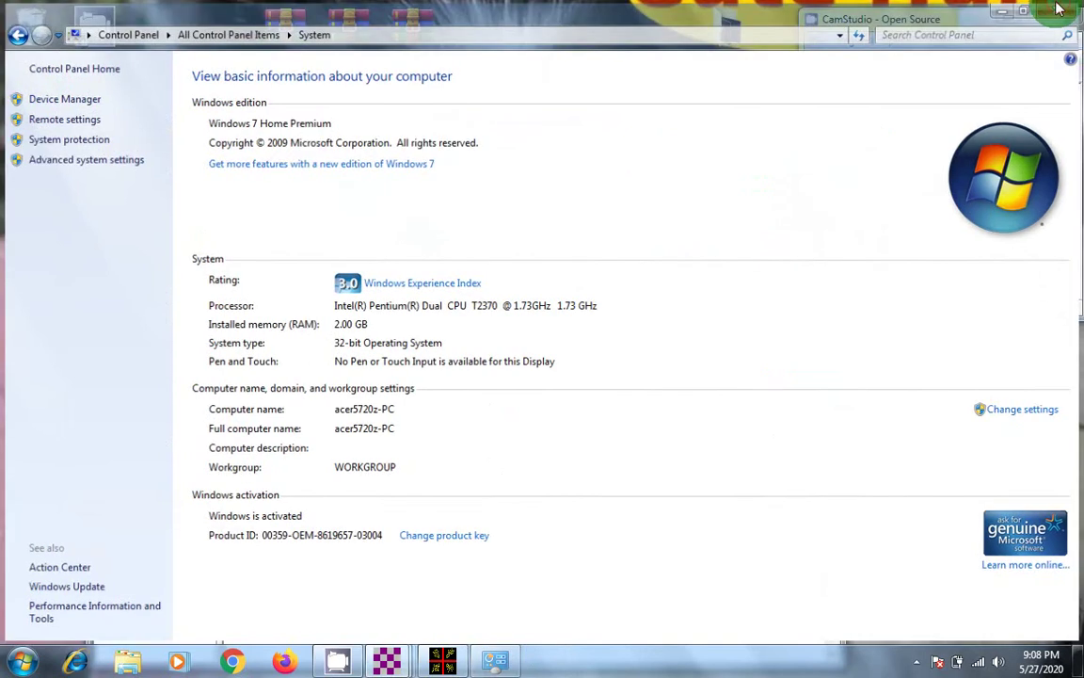
left_click(1059, 9)
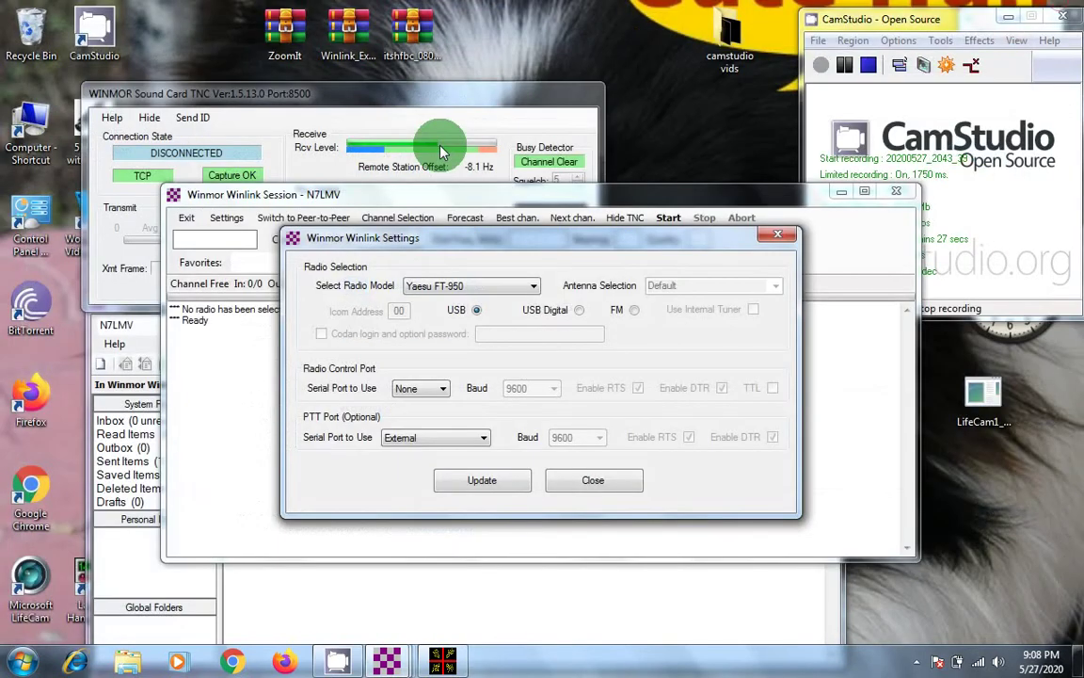
Step: Set radio control to serial port COM8 at 4800 baud
left_click(446, 389)
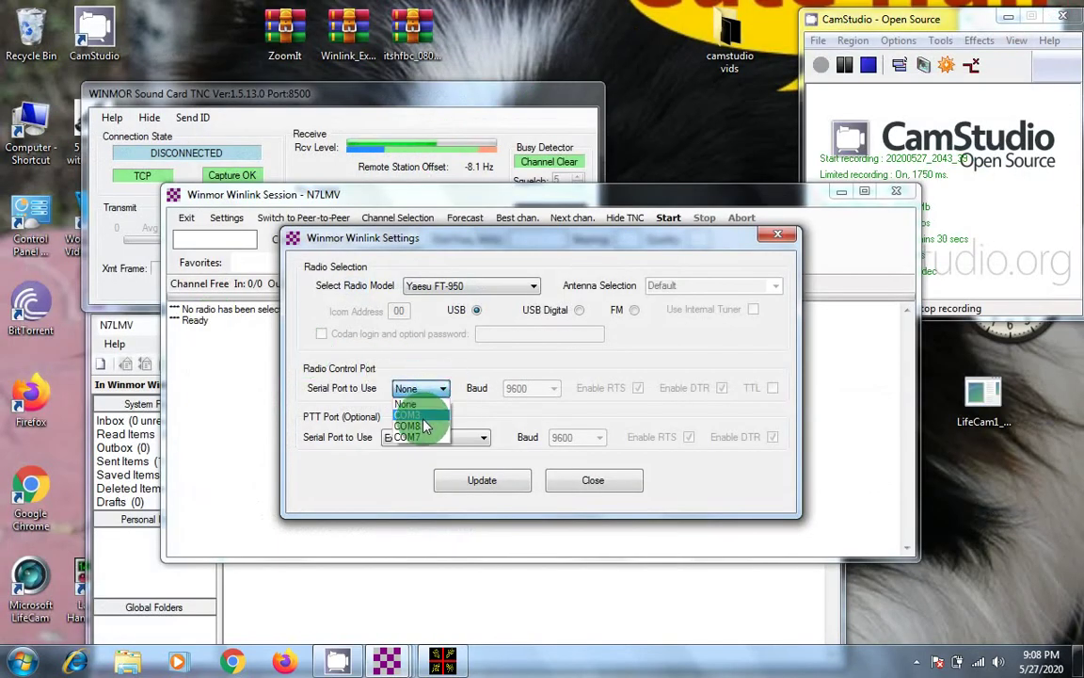
left_click(424, 428)
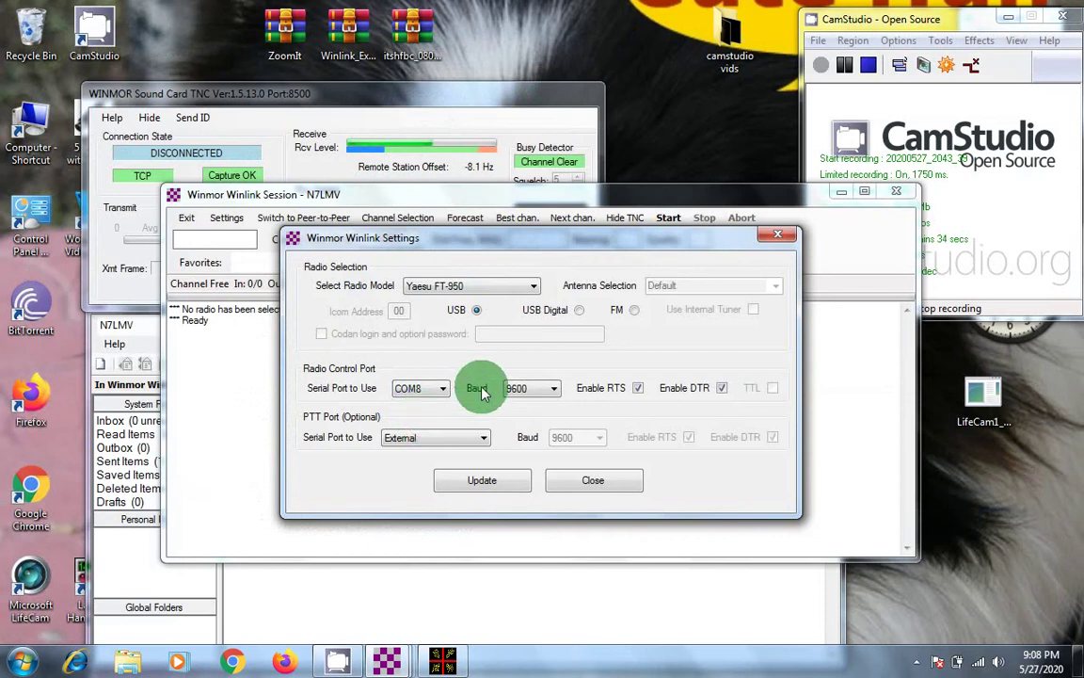
left_click(554, 389)
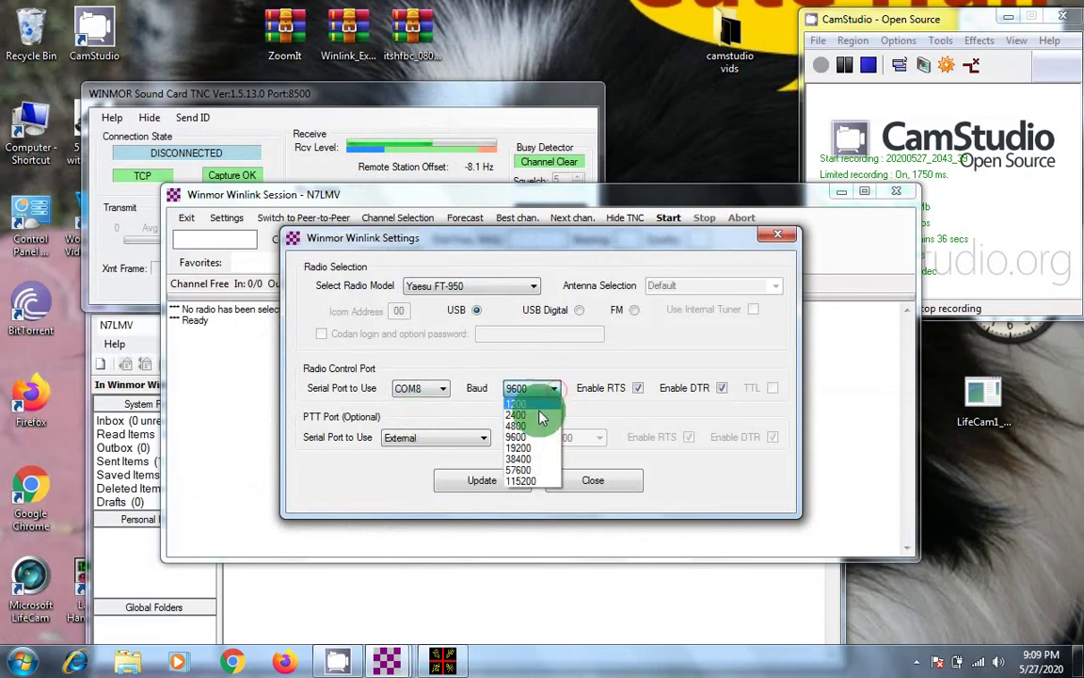
left_click(530, 426)
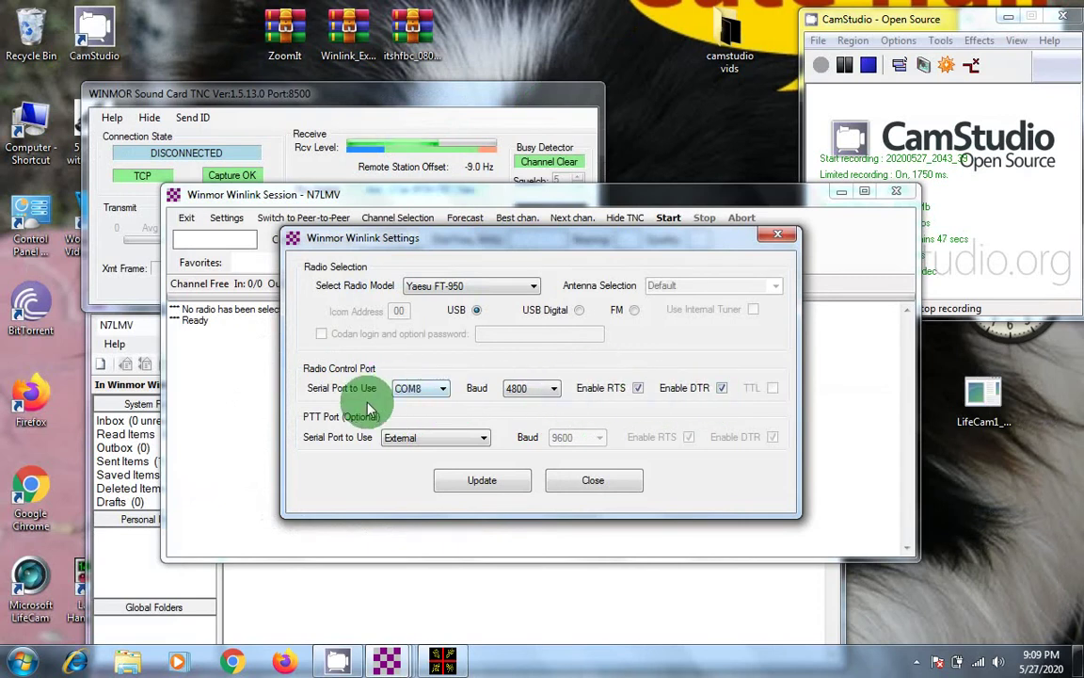
Step: Set the PTT port to COM7 at 4800 baud and save the WINMOR settings with Update
left_click(483, 437)
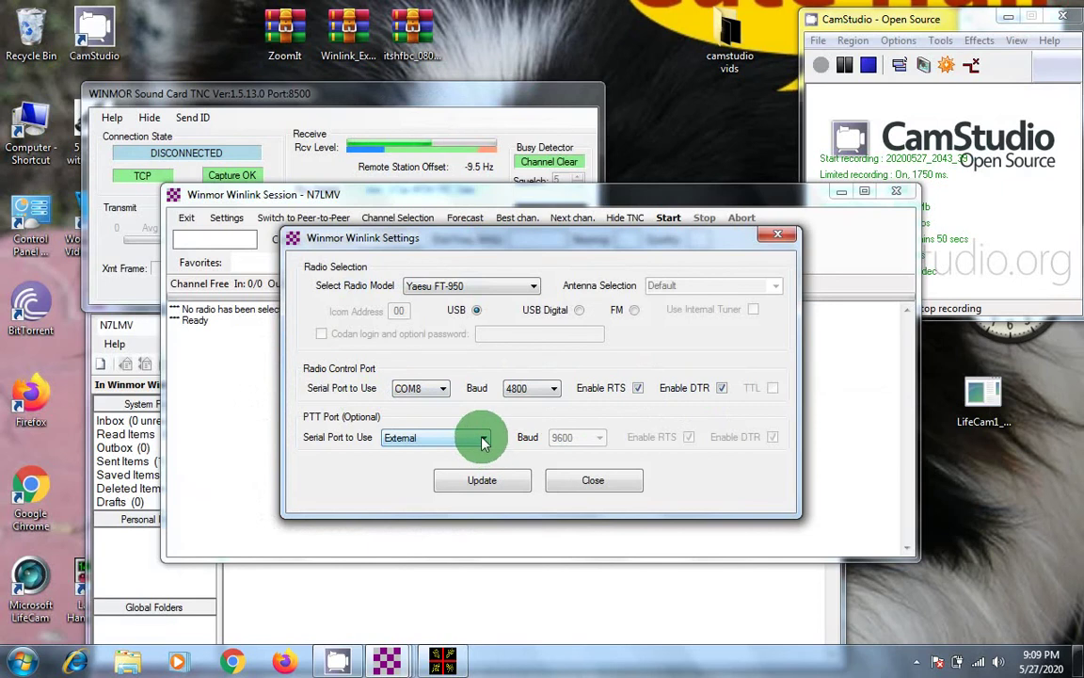
left_click(482, 437)
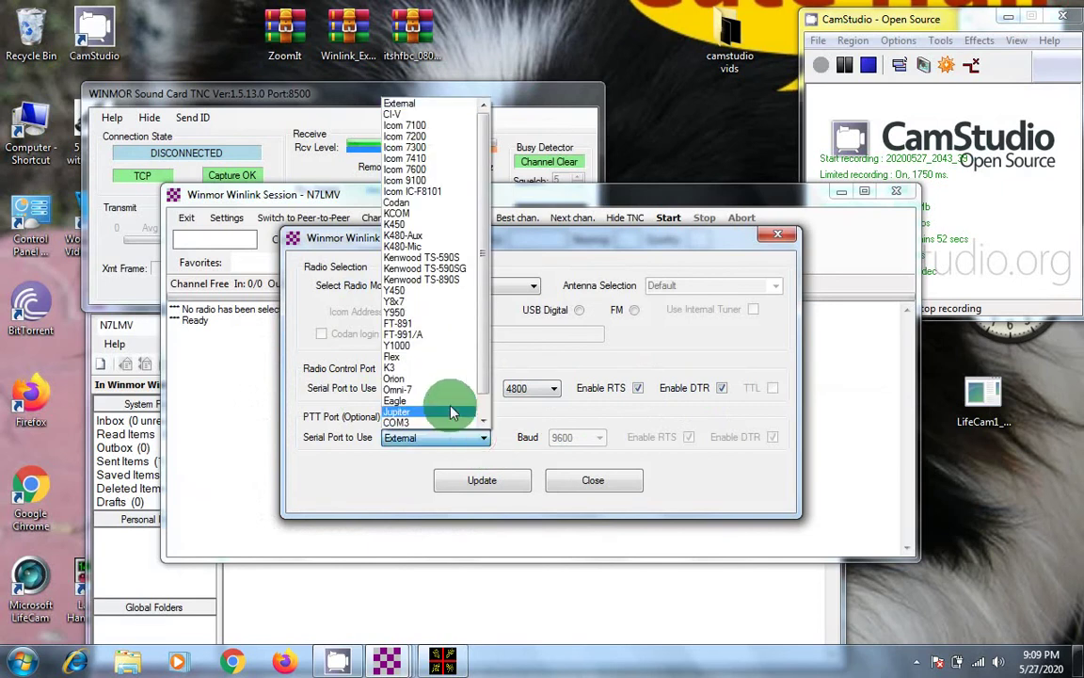
scroll(451, 406, "down", 1)
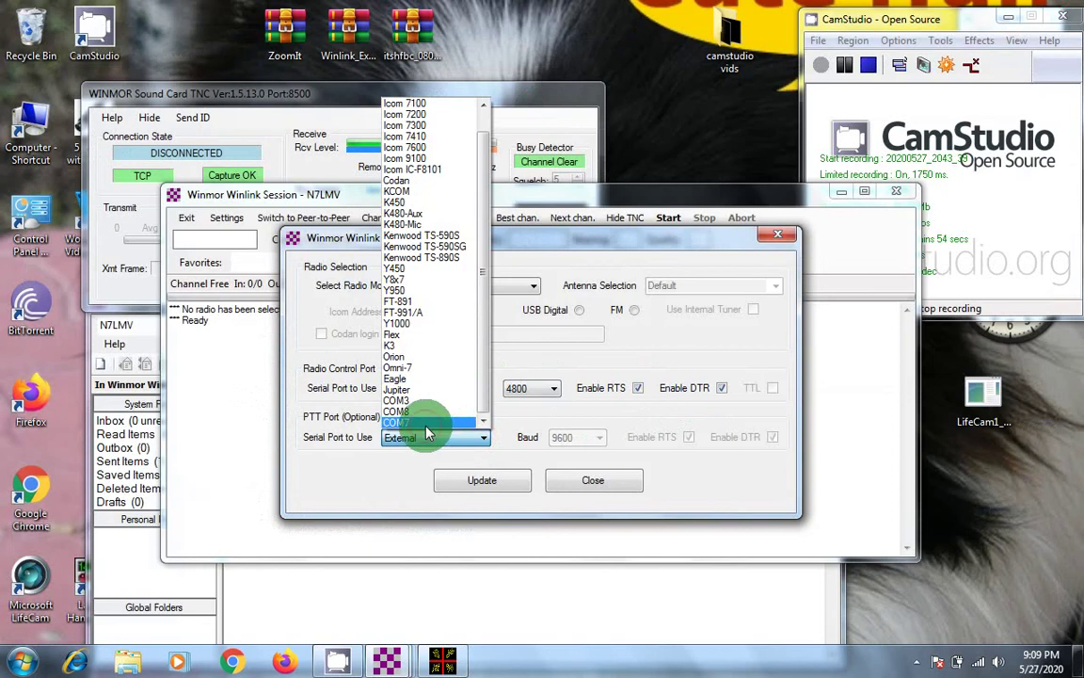
left_click(414, 423)
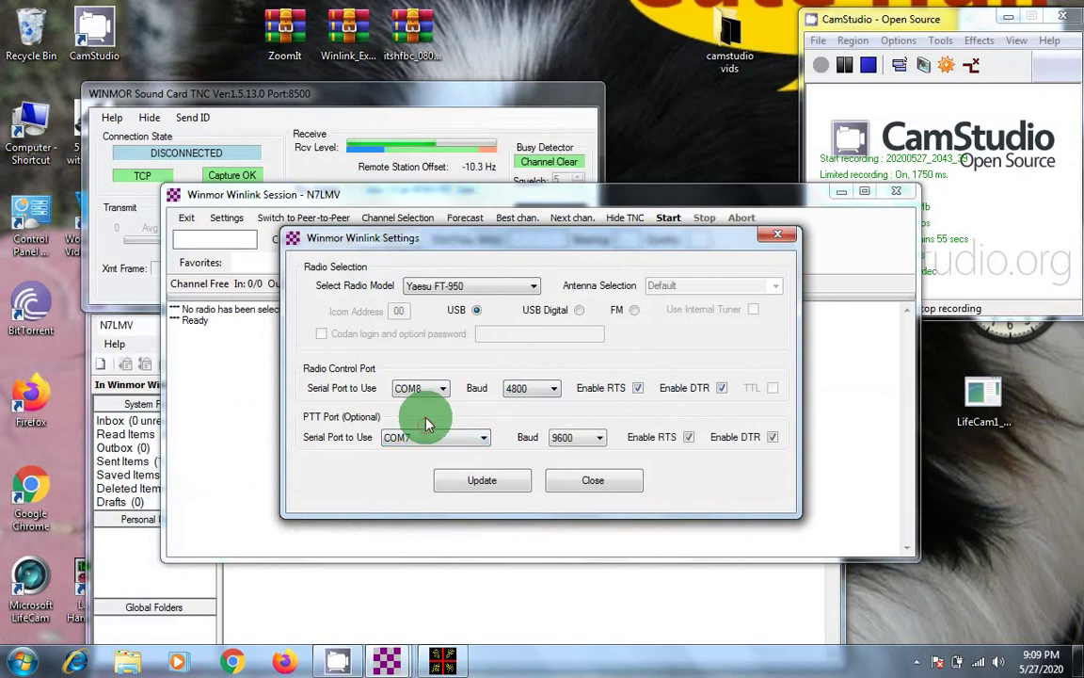
left_click(597, 438)
left_click(598, 439)
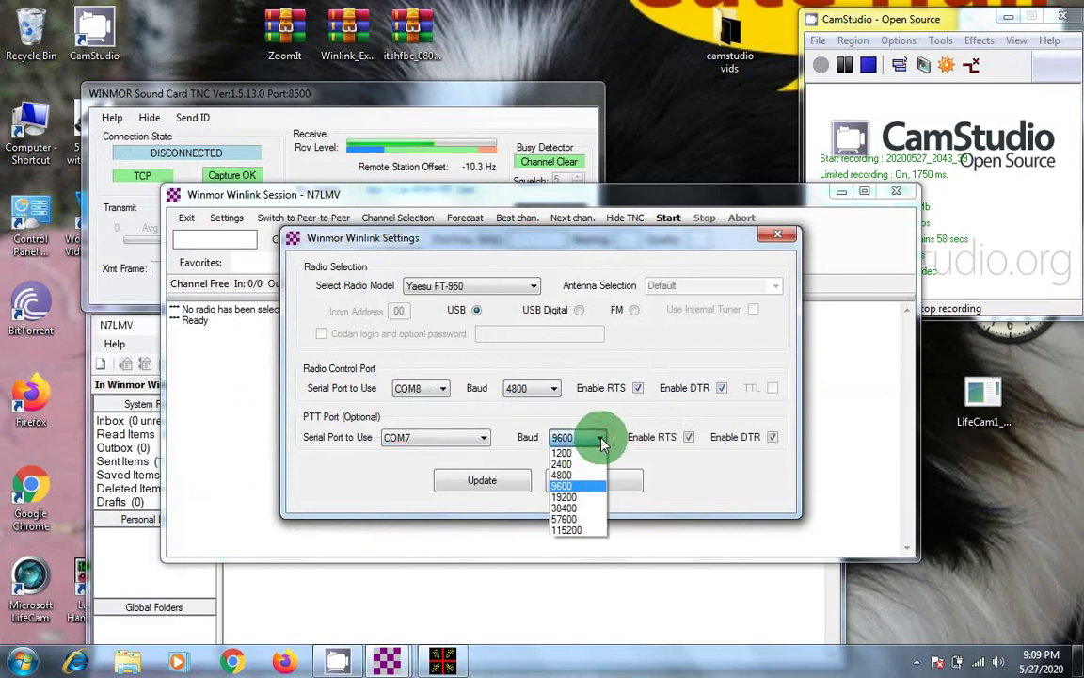
left_click(578, 481)
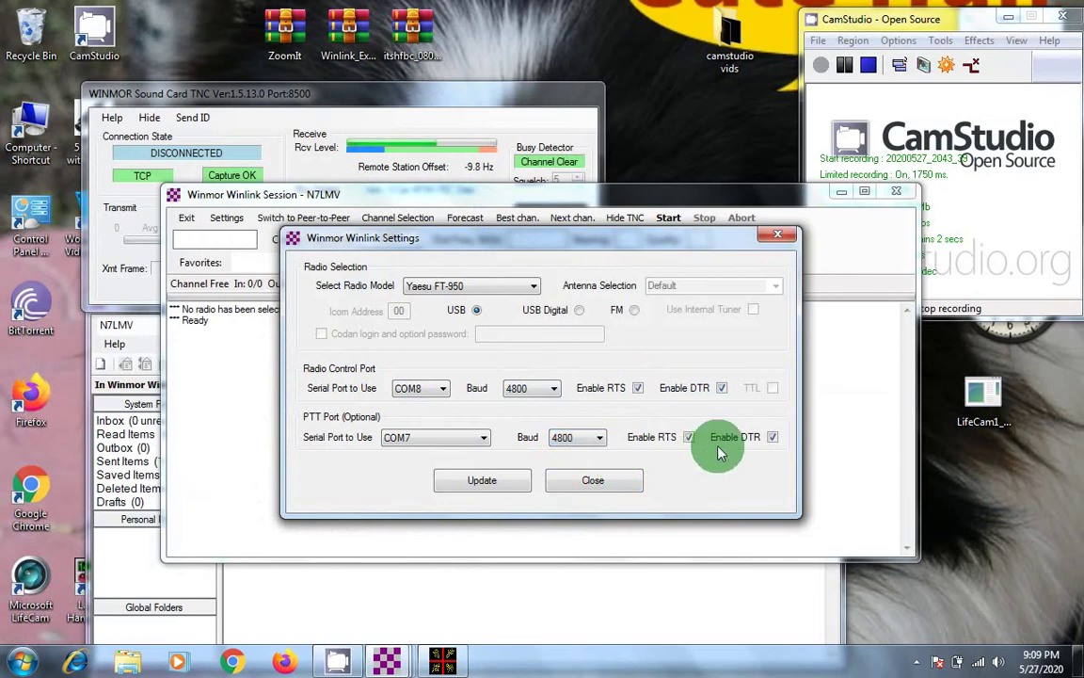
left_click(477, 481)
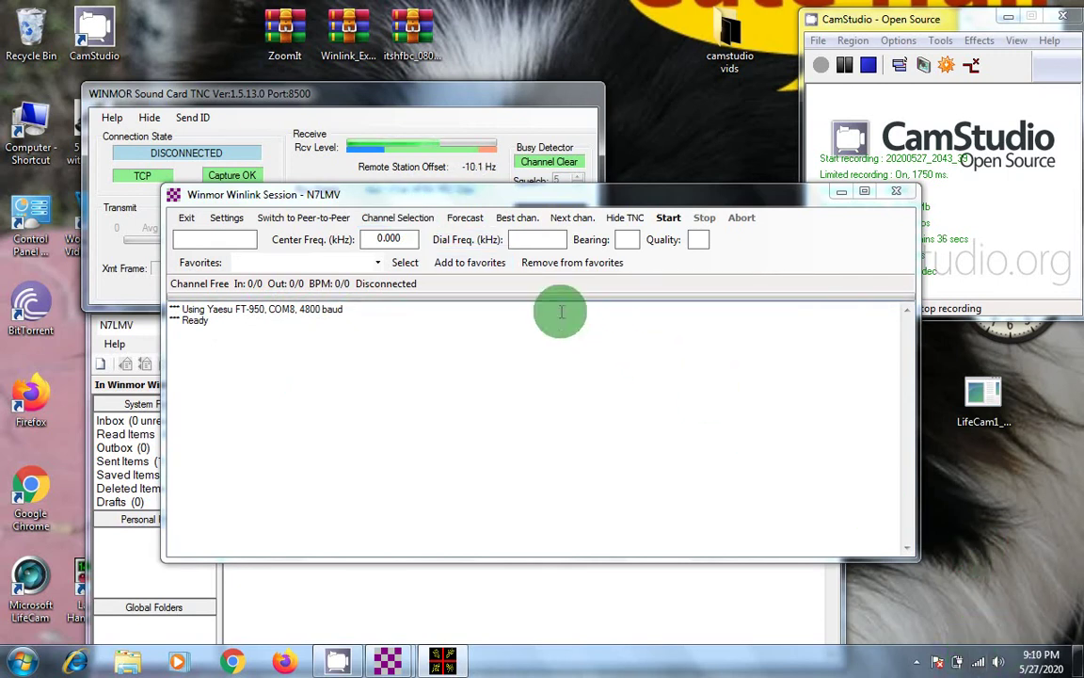
Step: Open the HF Channel Selector listing public RMS stations with frequencies and distances
left_click(394, 222)
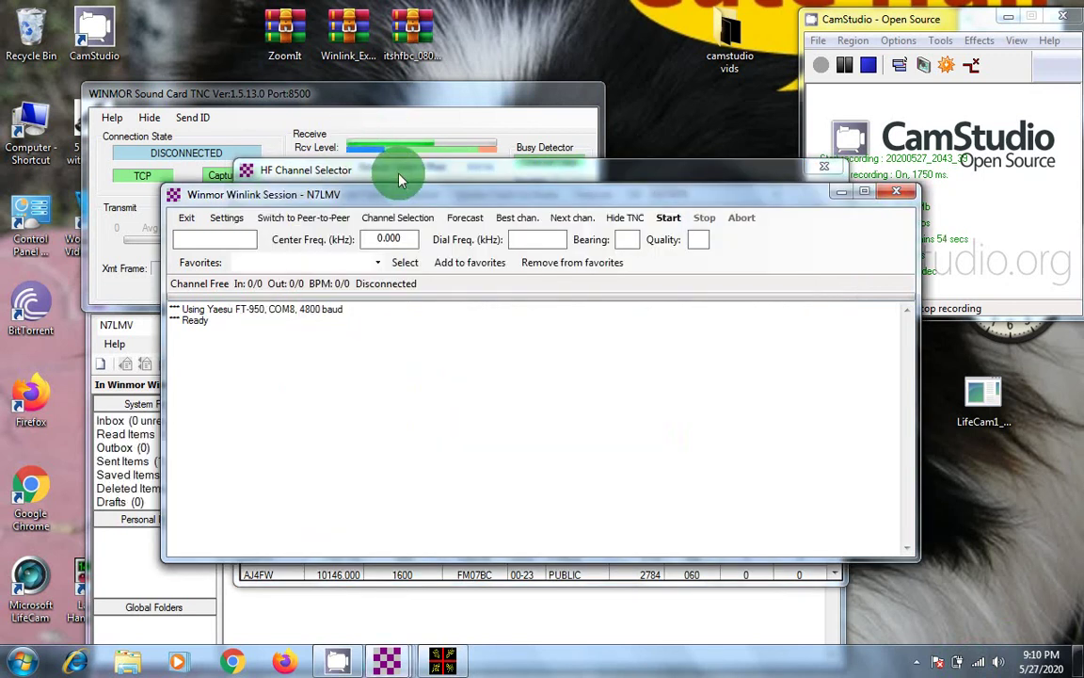
Step: Bring the channel table forward, browse the Path Quality-ranked list, then return to the 7103.000 top entry
left_click(400, 176)
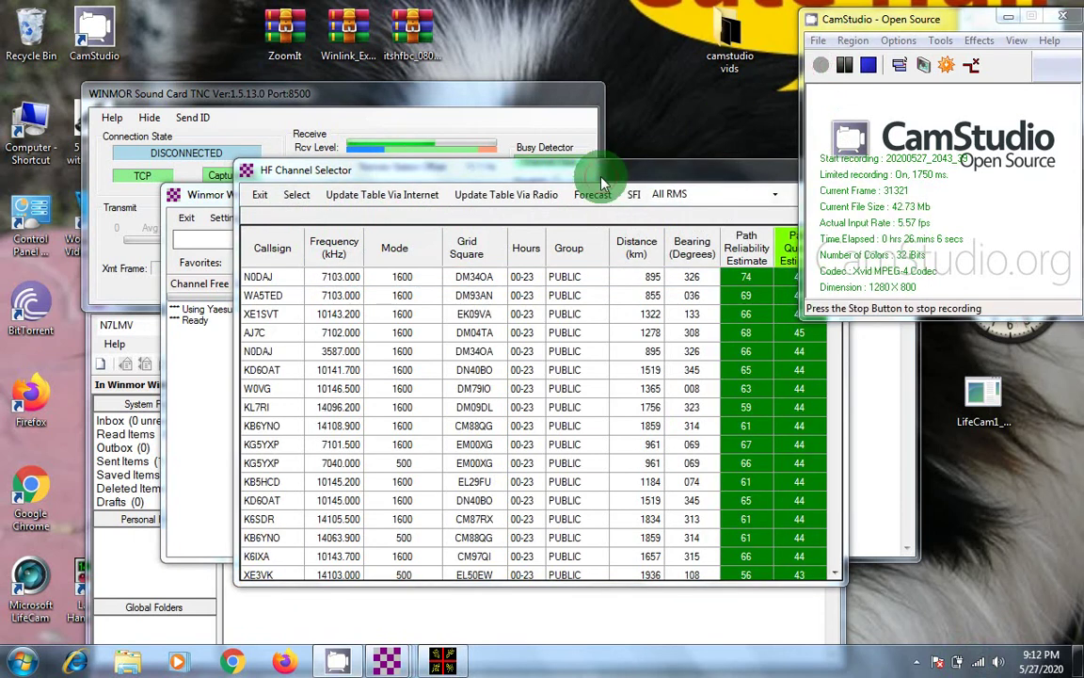
left_click(602, 179)
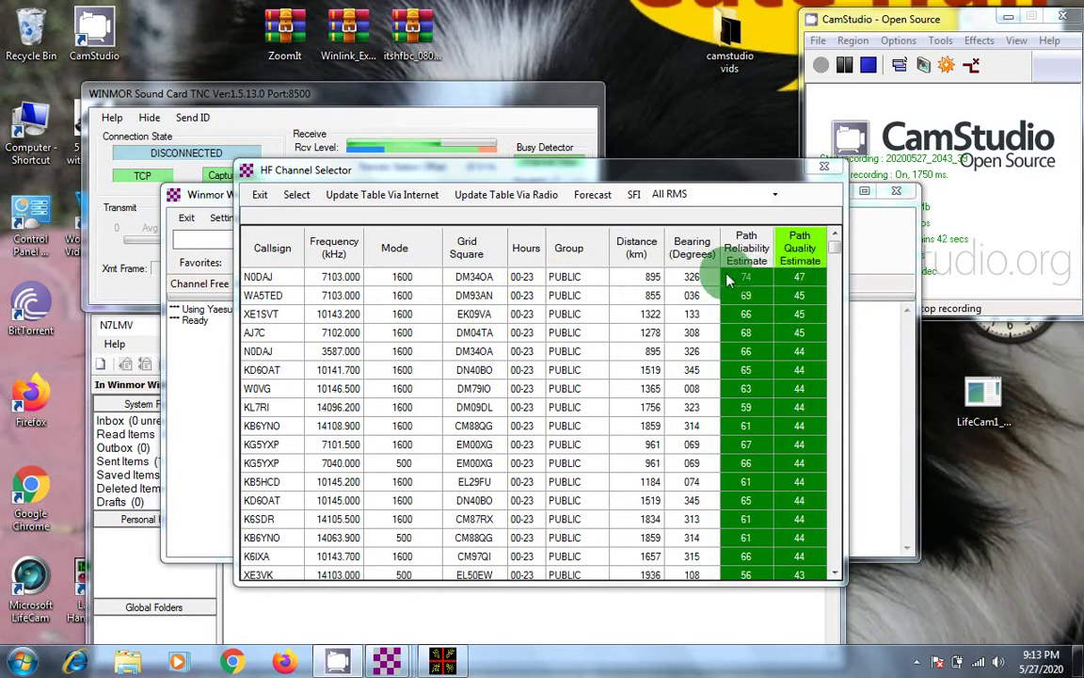
scroll(727, 279, "down", 20)
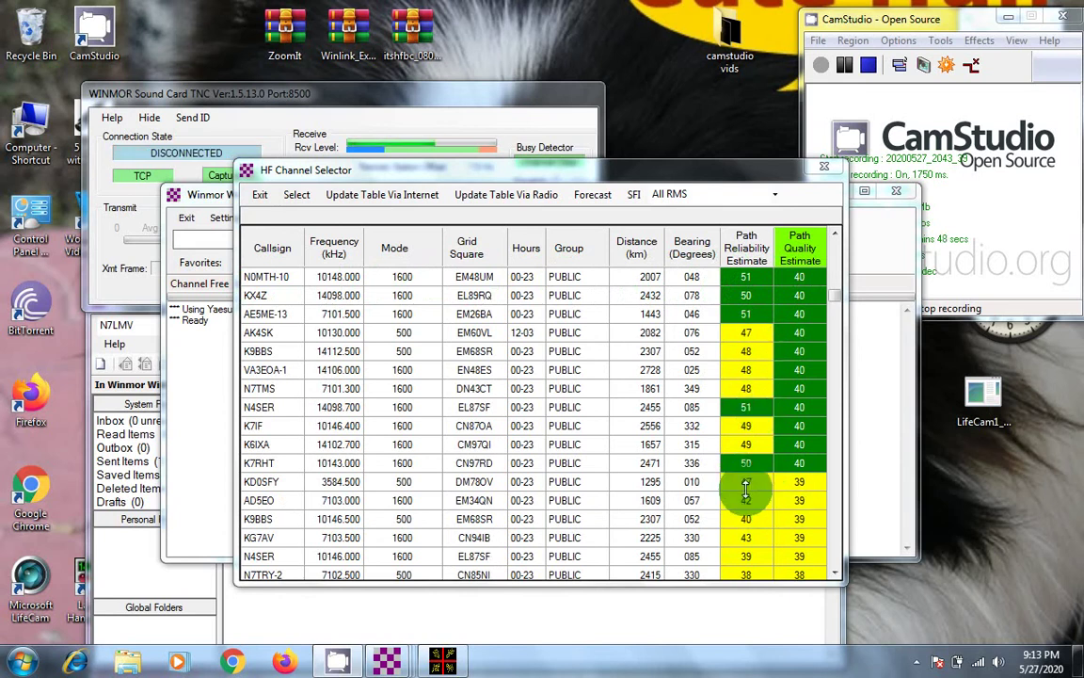
scroll(746, 484, "down", 1)
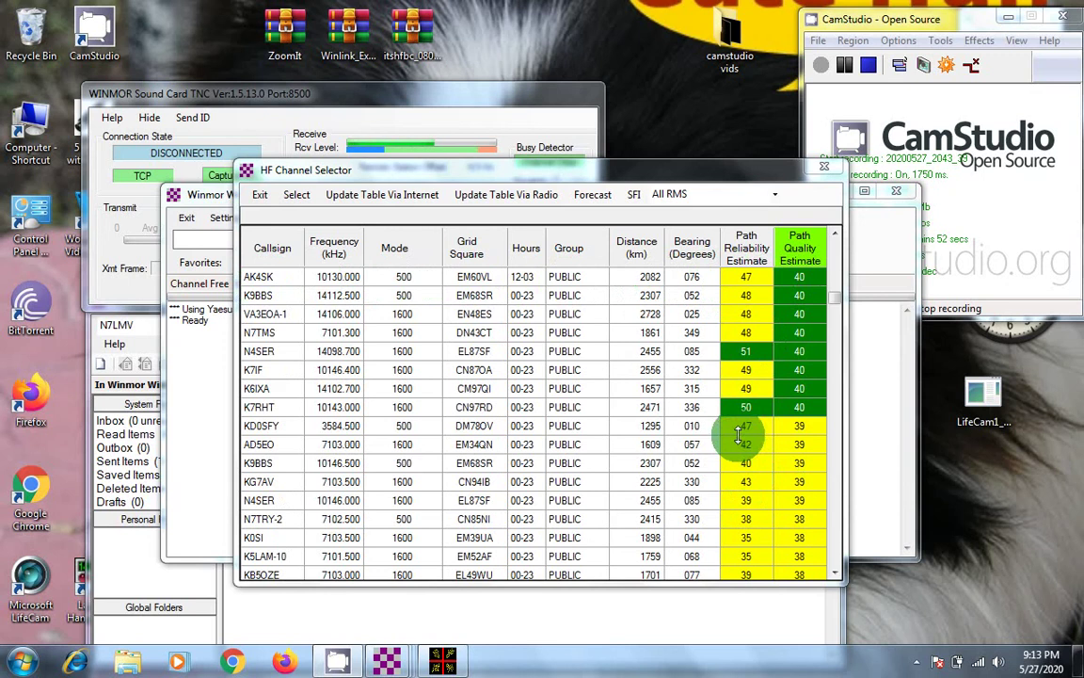
scroll(739, 434, "down", 4)
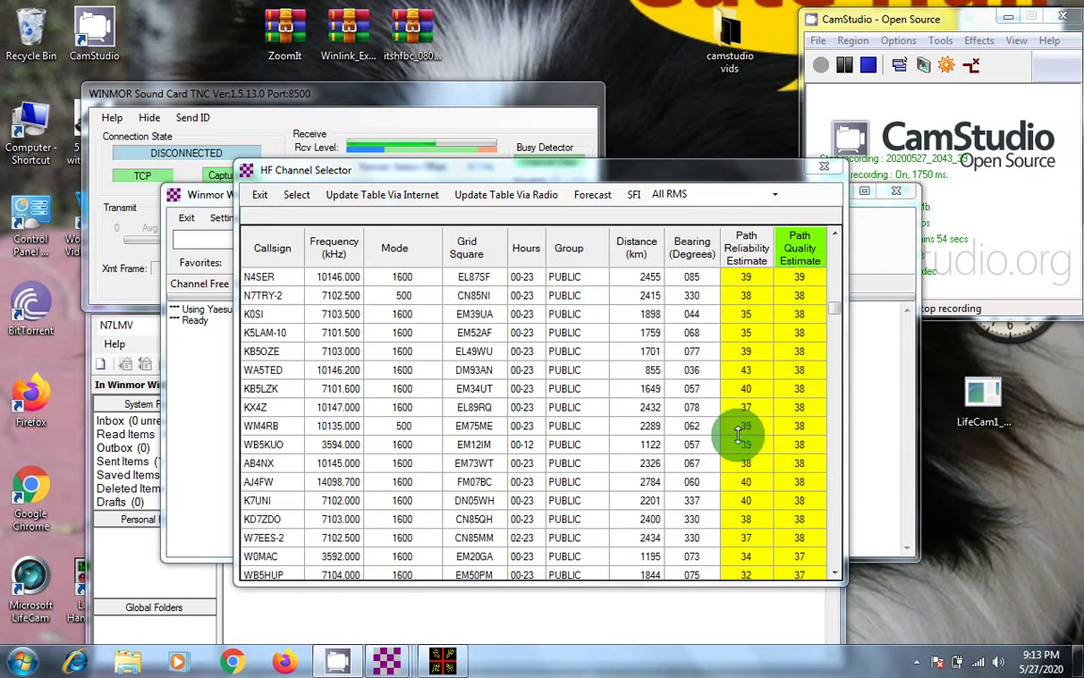
scroll(740, 434, "down", 6)
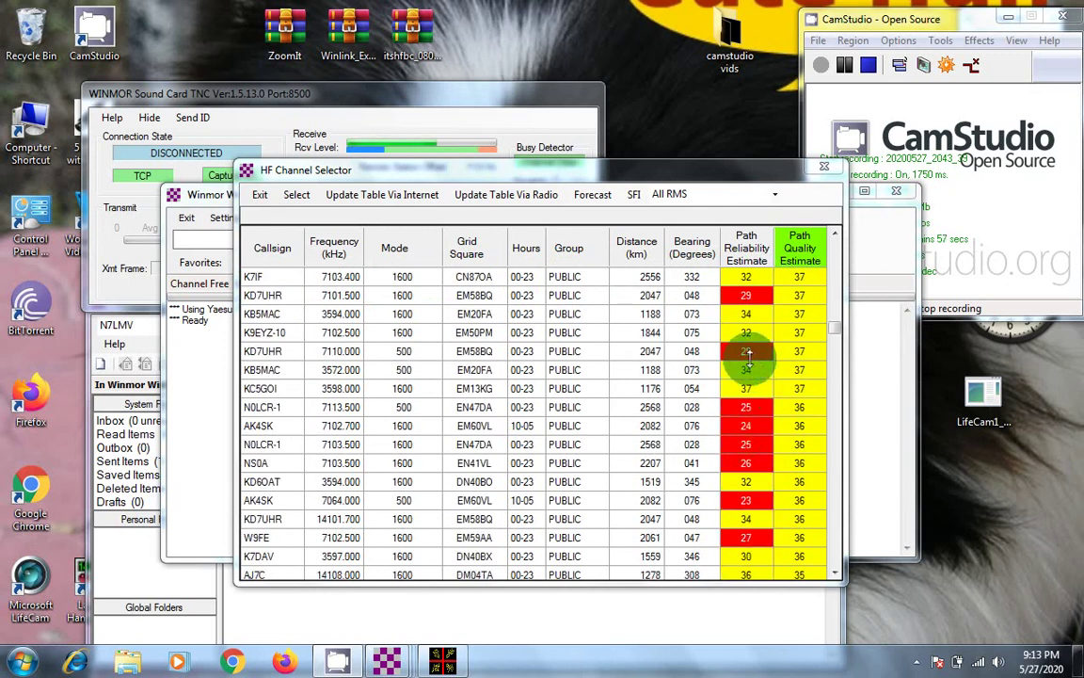
scroll(753, 356, "down", 10)
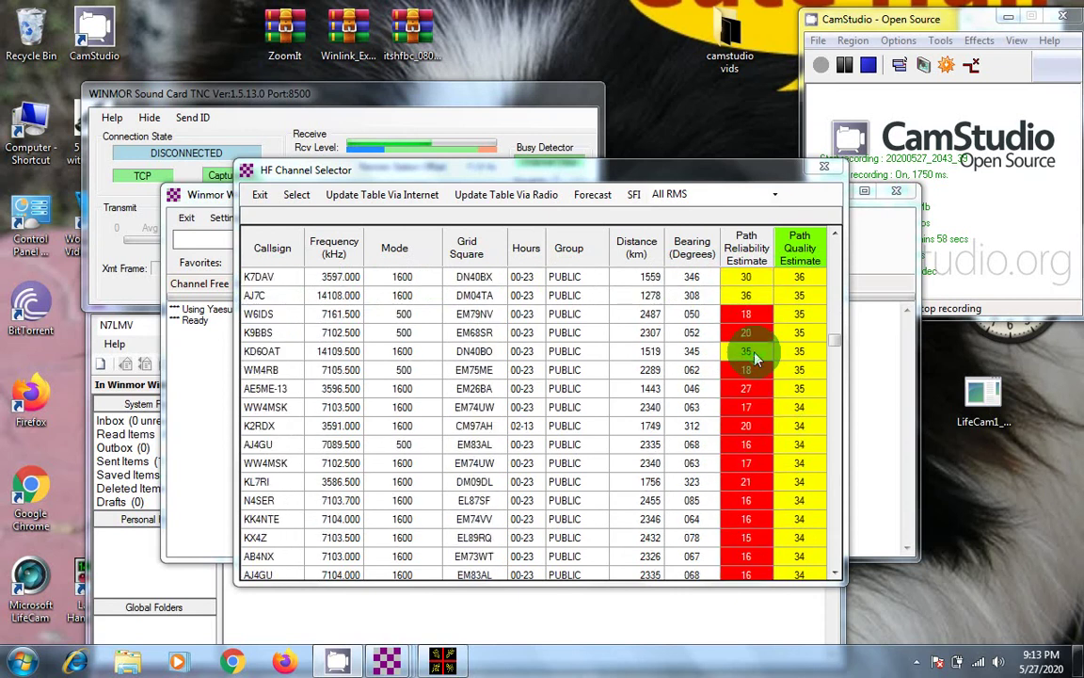
scroll(753, 356, "down", 15)
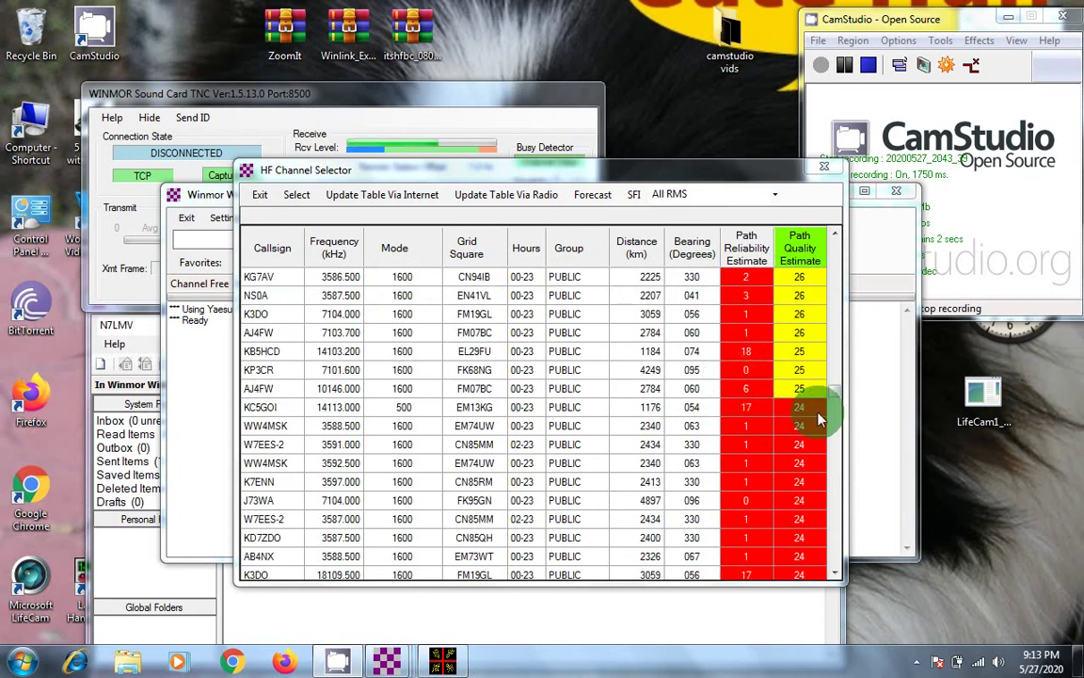
left_click_drag(833, 399, 839, 250)
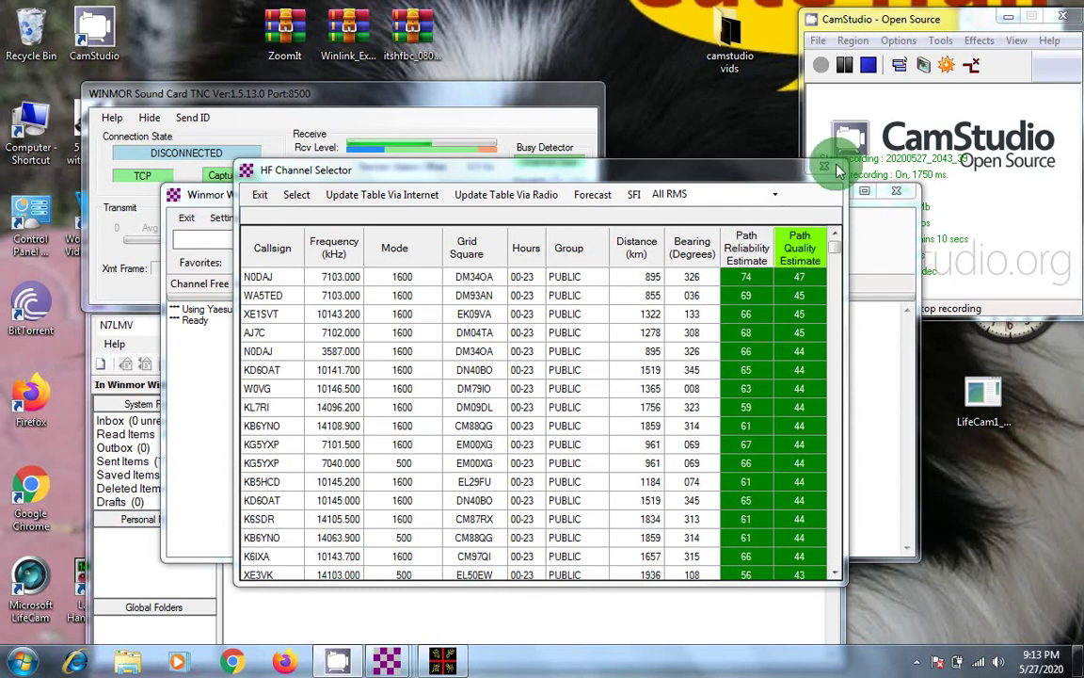
Step: Enable CamStudio's webcam video annotation and bring the HF Channel Selector back in front
left_click(941, 42)
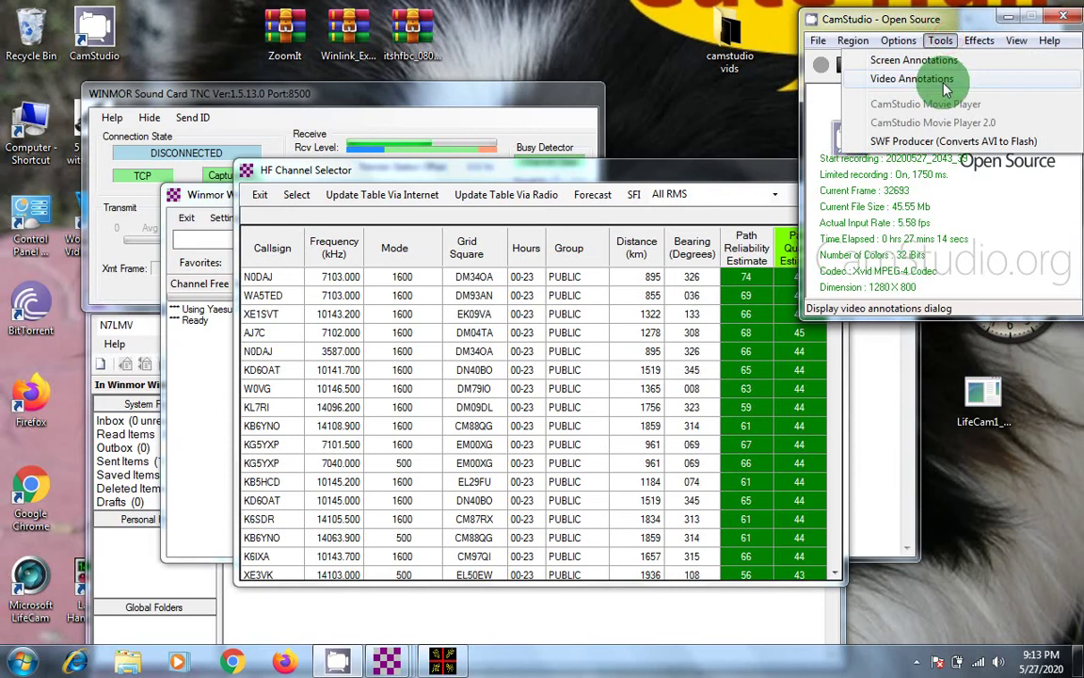
left_click(941, 82)
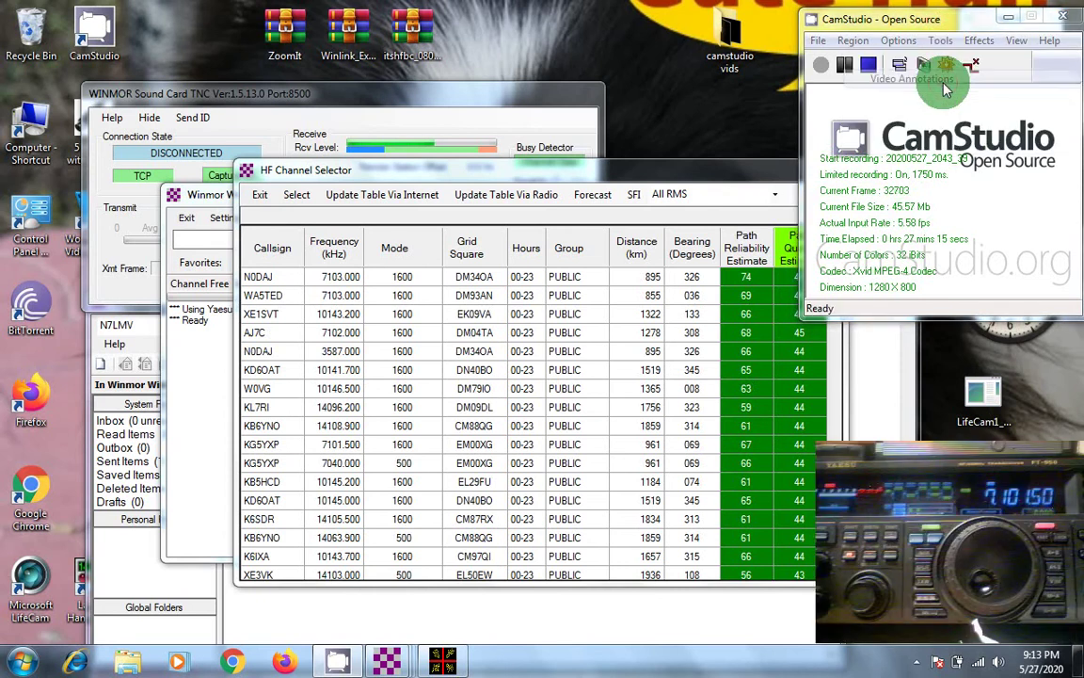
left_click(699, 178)
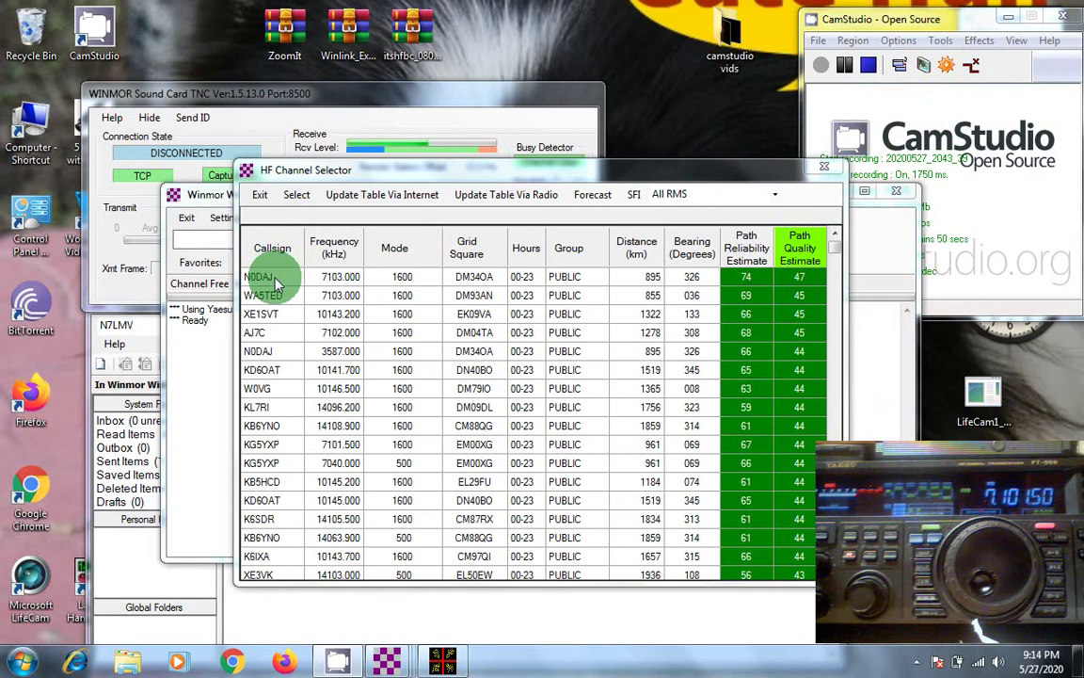
Step: Select the top-ranked N0DAJ channel at 7103.000 kHz for the session
left_click(276, 282)
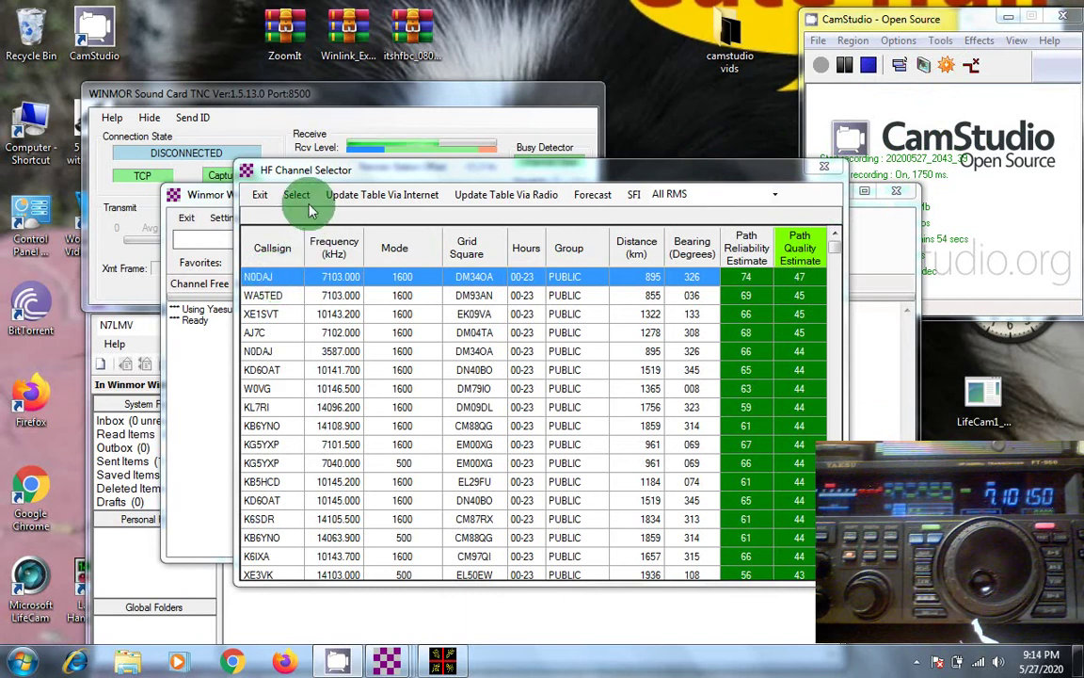
left_click(298, 196)
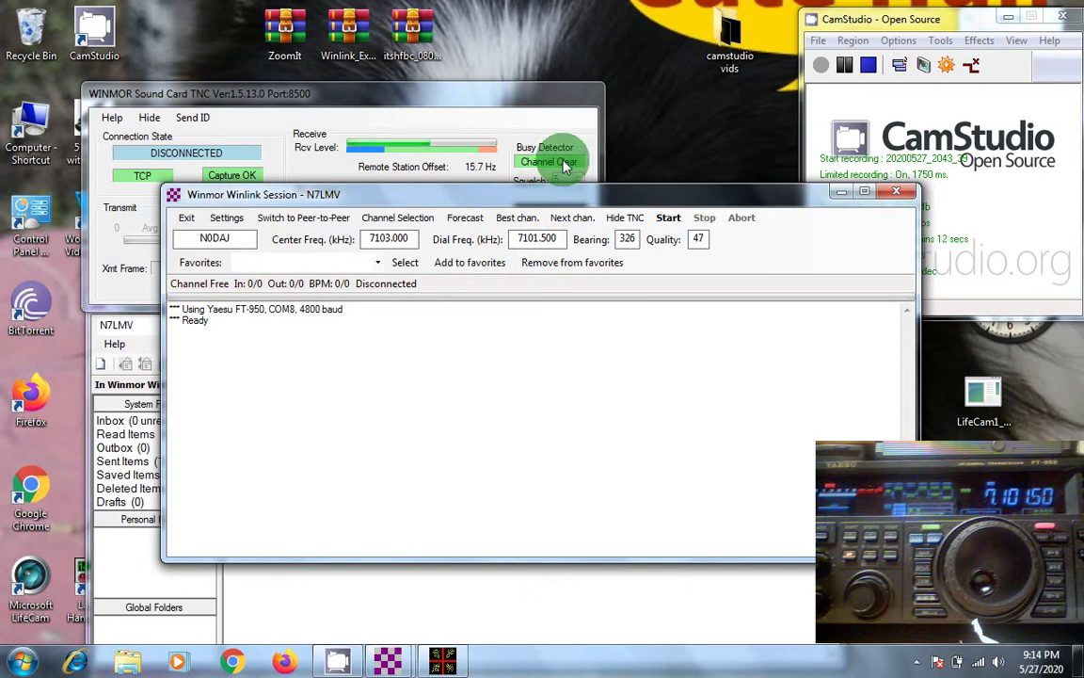
left_click(668, 218)
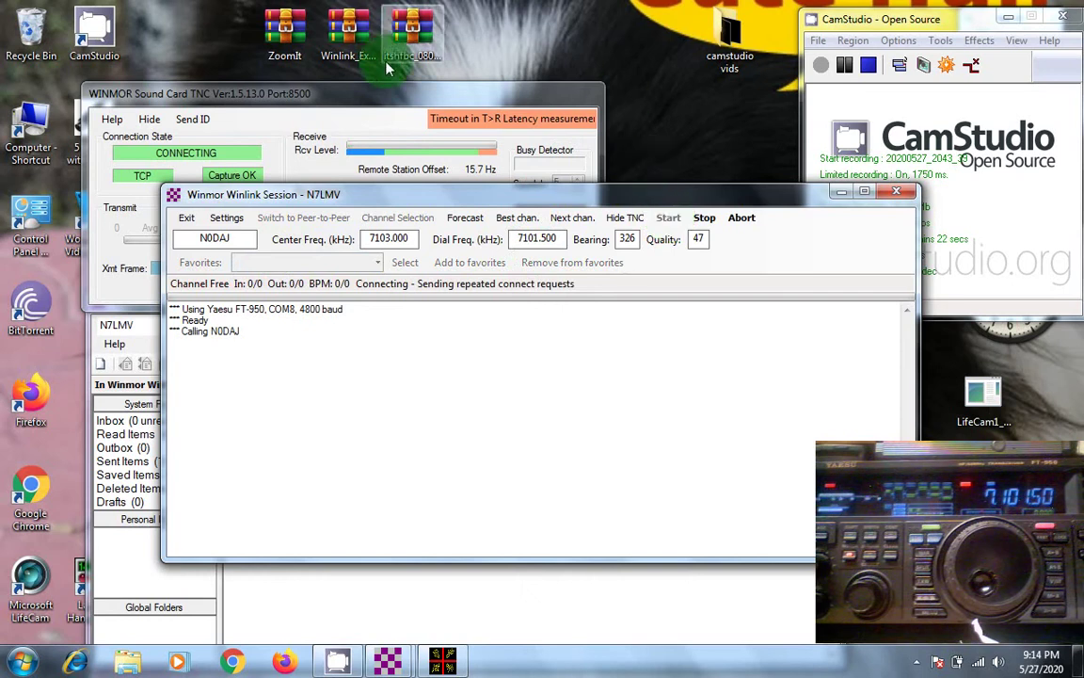
left_click_drag(376, 92, 370, 7)
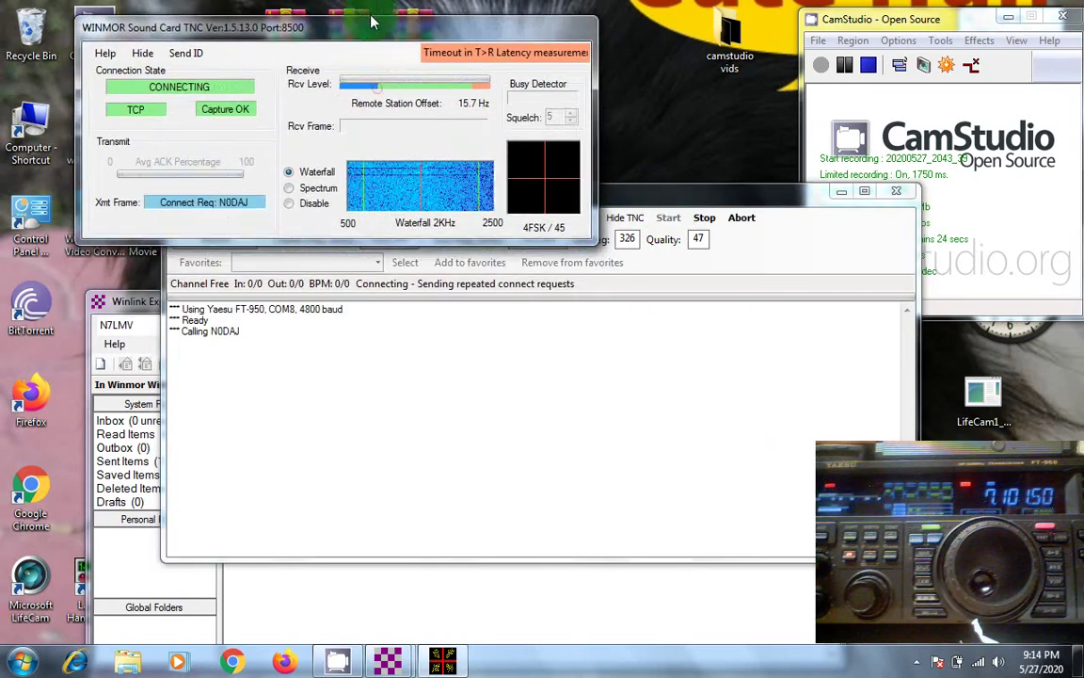
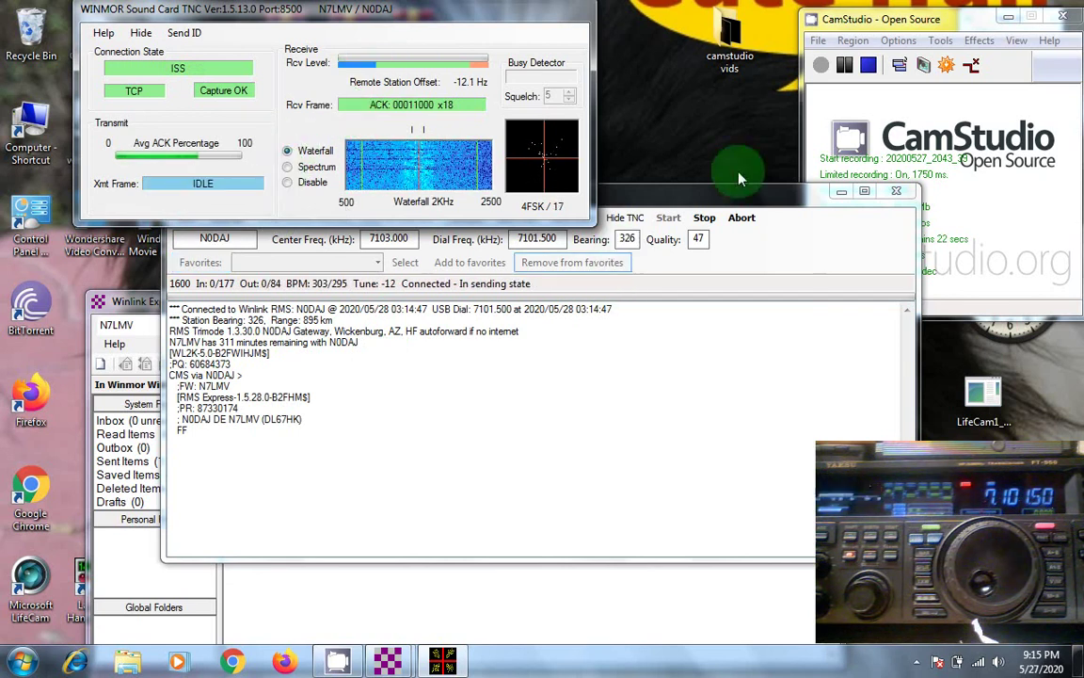
Step: Once the Winmor session disconnects, close the WINMOR TNC and session windows
left_click(845, 73)
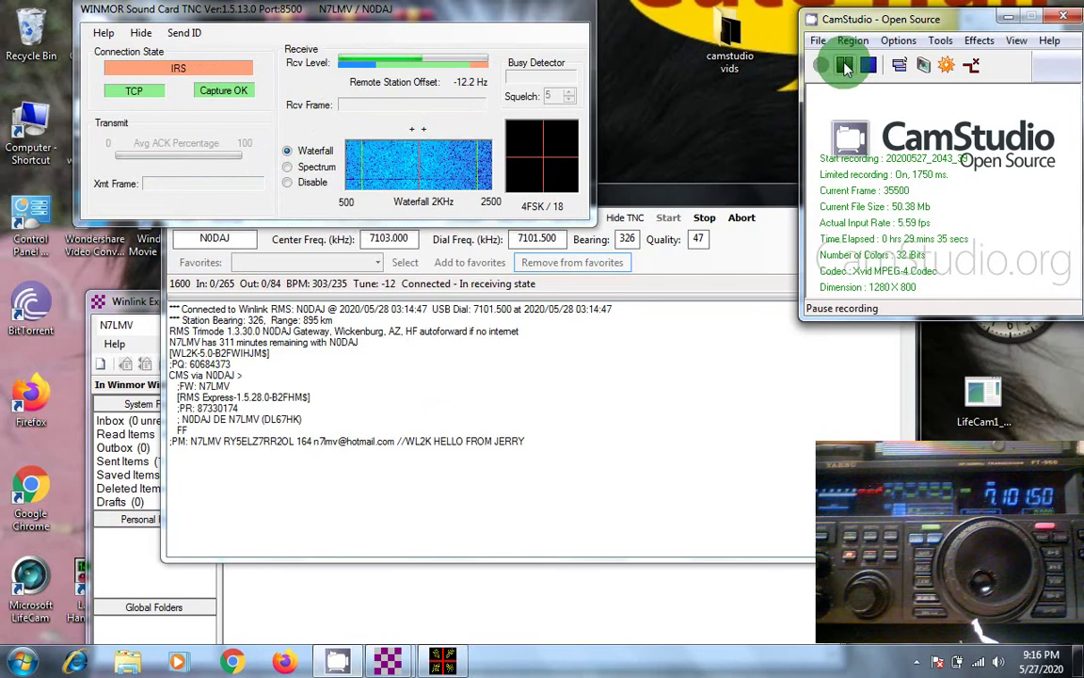
left_click(844, 64)
left_click(820, 67)
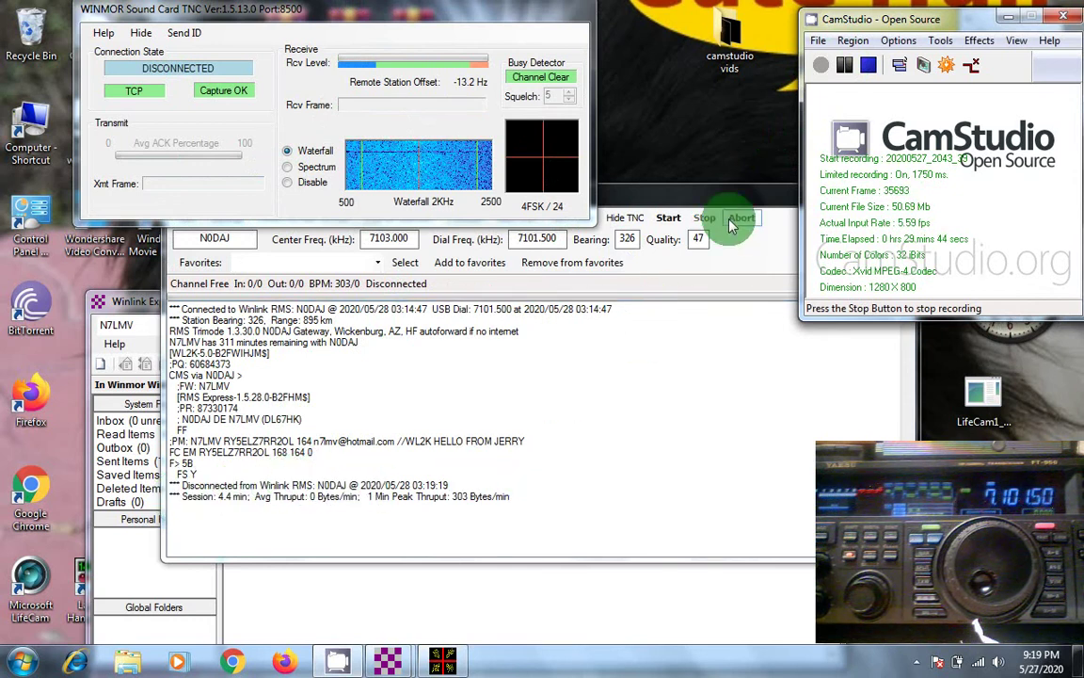
left_click(844, 68)
left_click(820, 65)
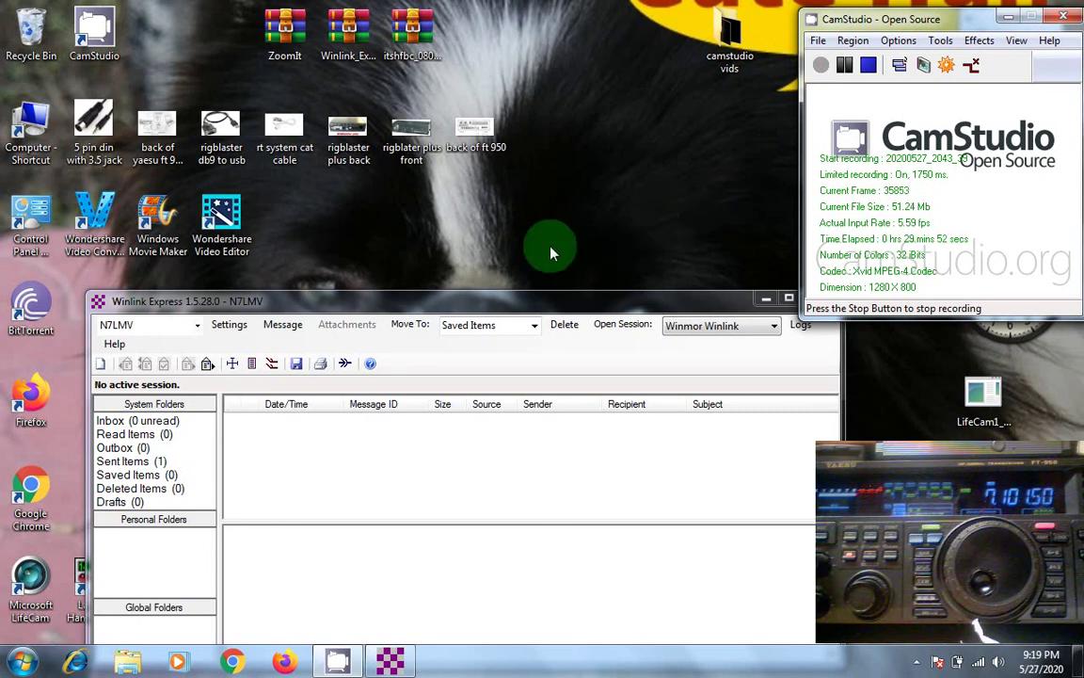
Step: Create a new message to the recipient's Hotmail address with subject 'pic. of my pup'
left_click(272, 325)
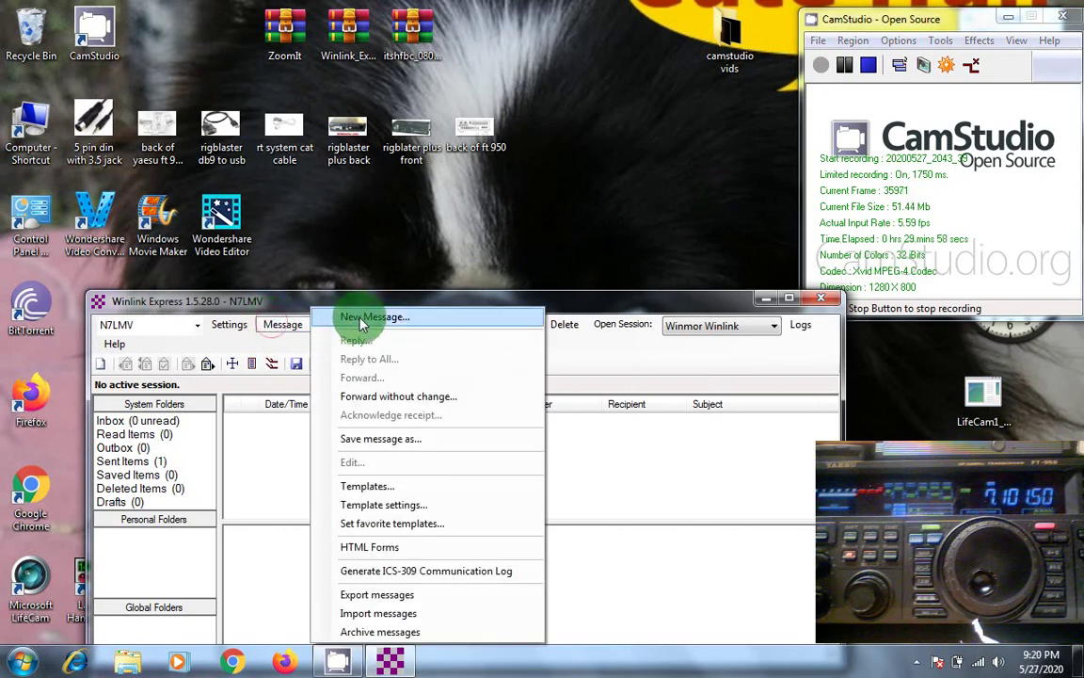
left_click(357, 318)
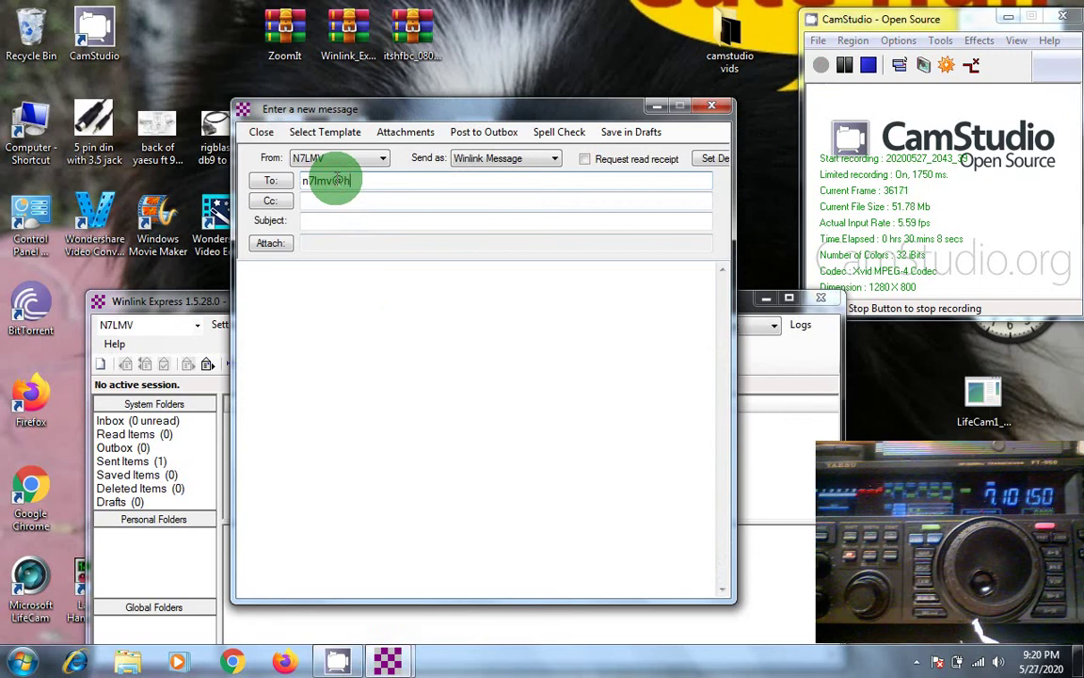
type("ail.com")
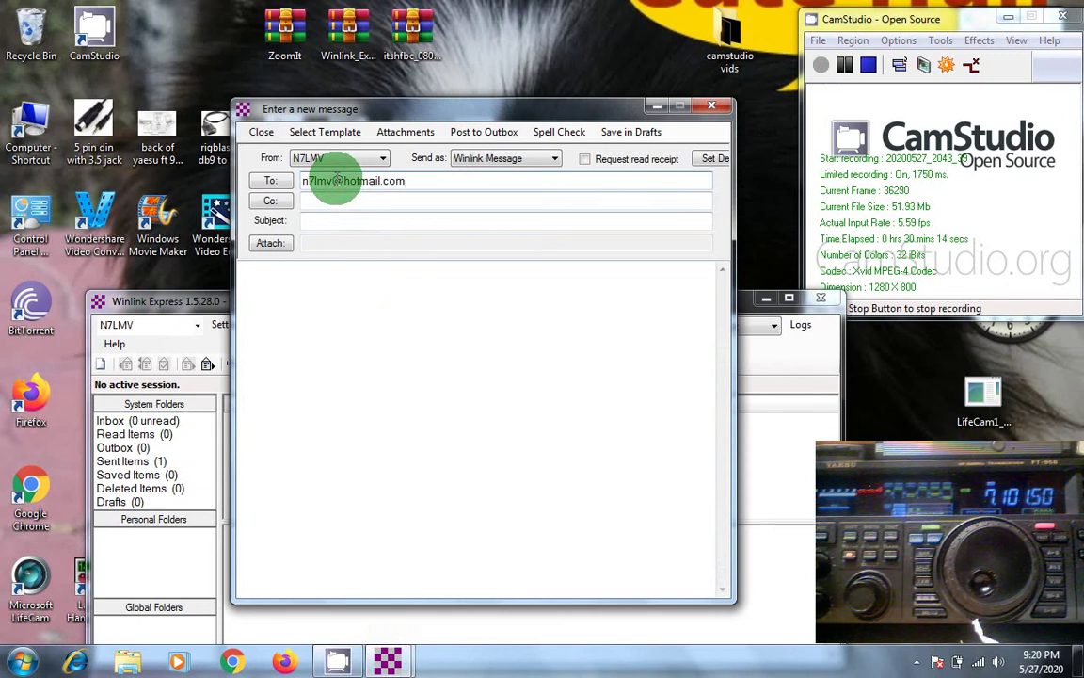
left_click(306, 221)
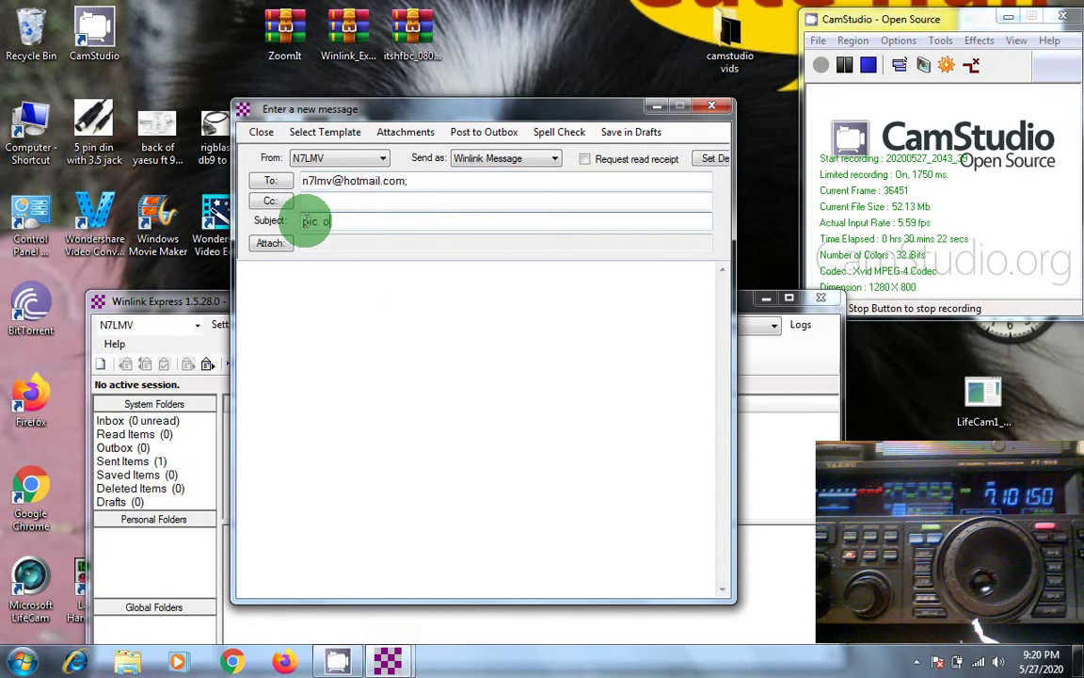
type("pic. of my pup")
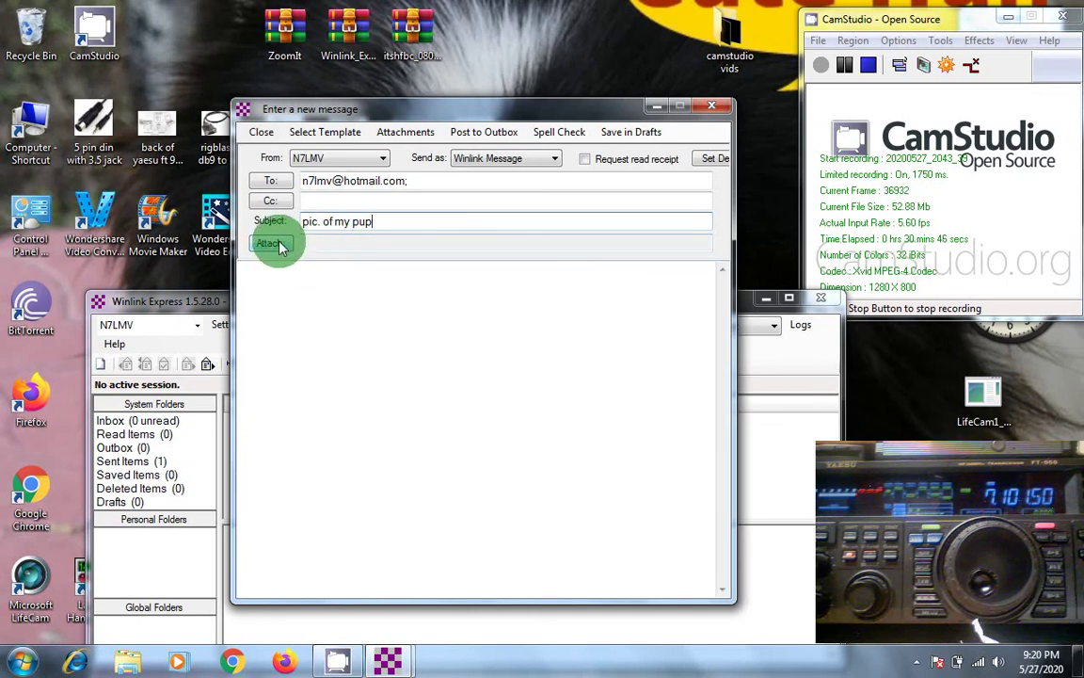
Step: Attach P4240058.JPG (2097.1 kb) from the Pictures library to the message
left_click(280, 247)
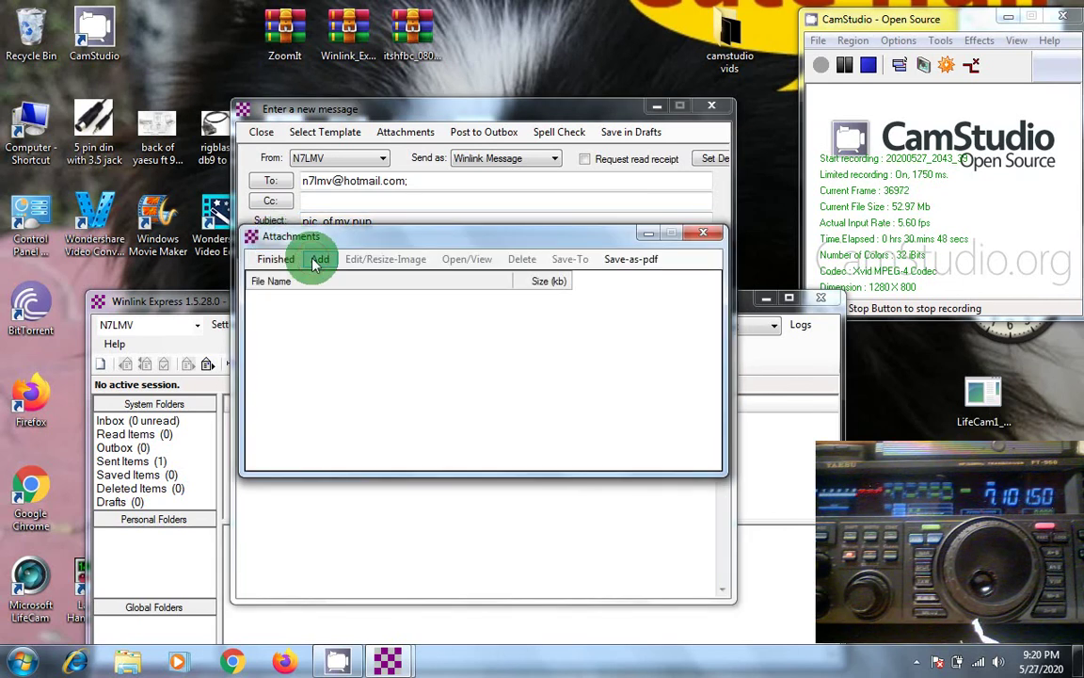
left_click(318, 261)
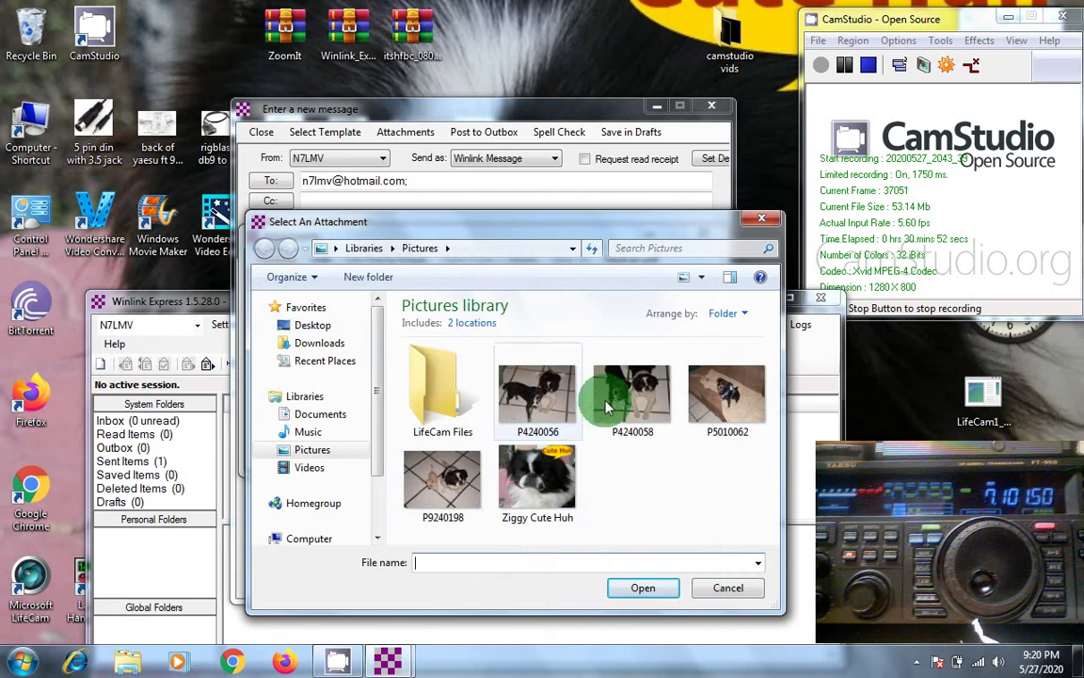
left_click(621, 400)
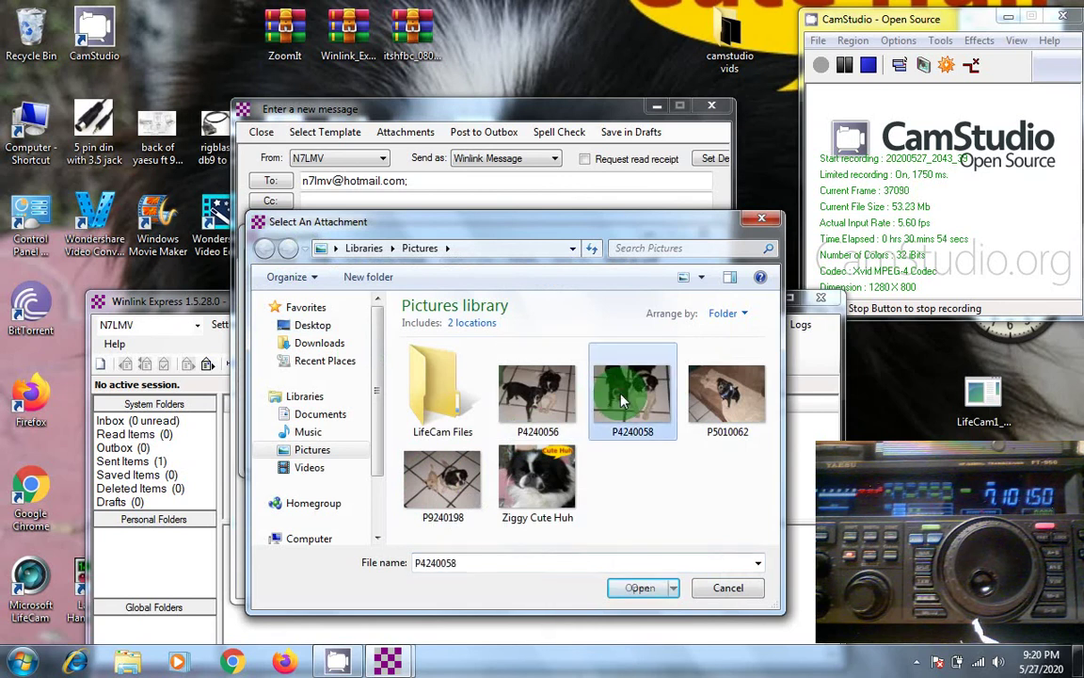
left_click(633, 591)
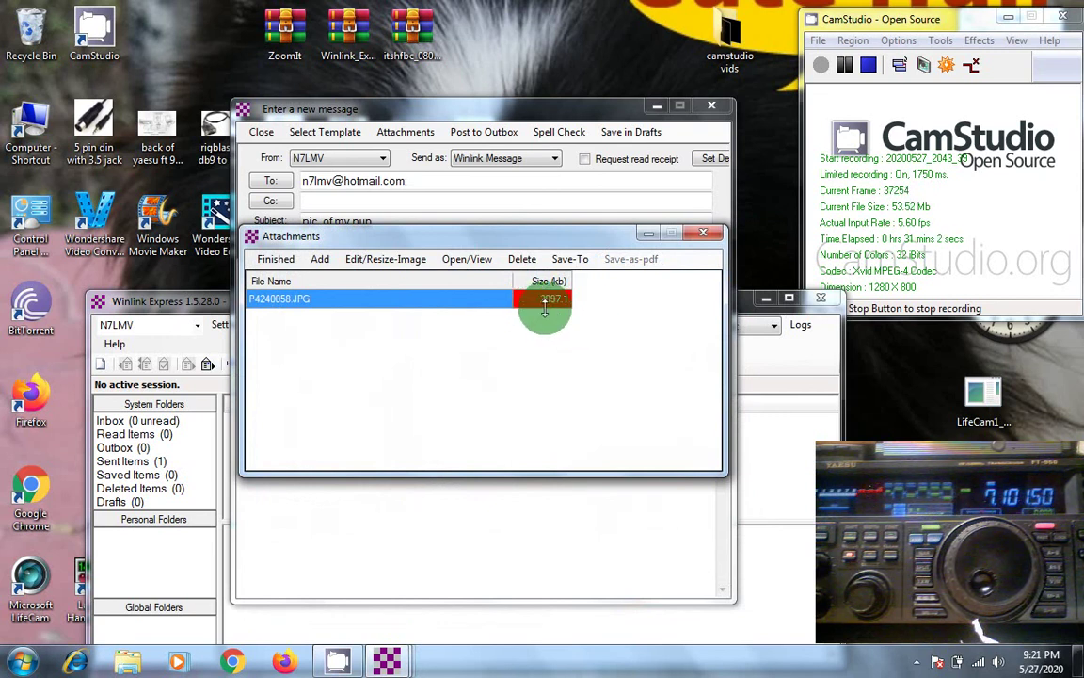
Step: Crop the attached photo down to the black-and-white dog's face
left_click(370, 262)
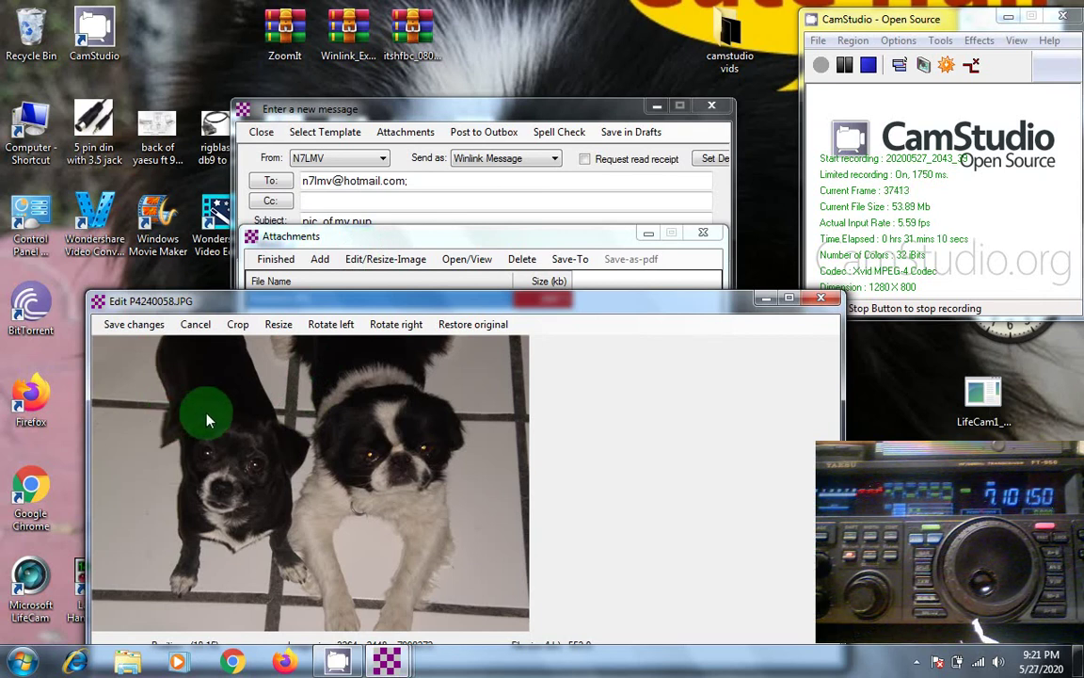
left_click(238, 325)
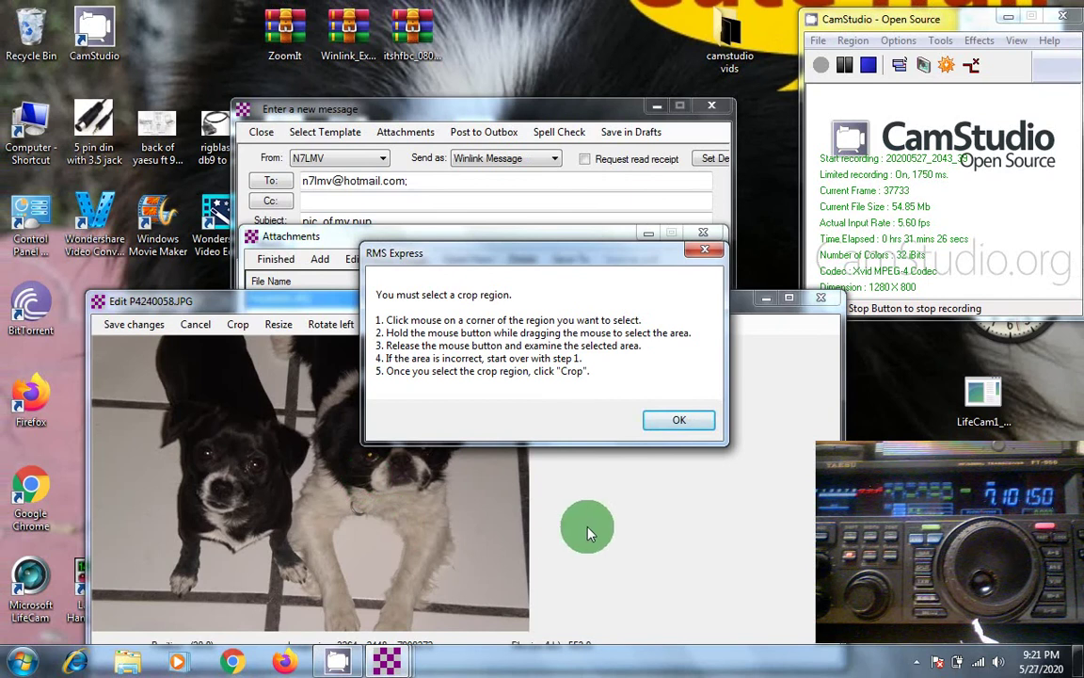
left_click(645, 425)
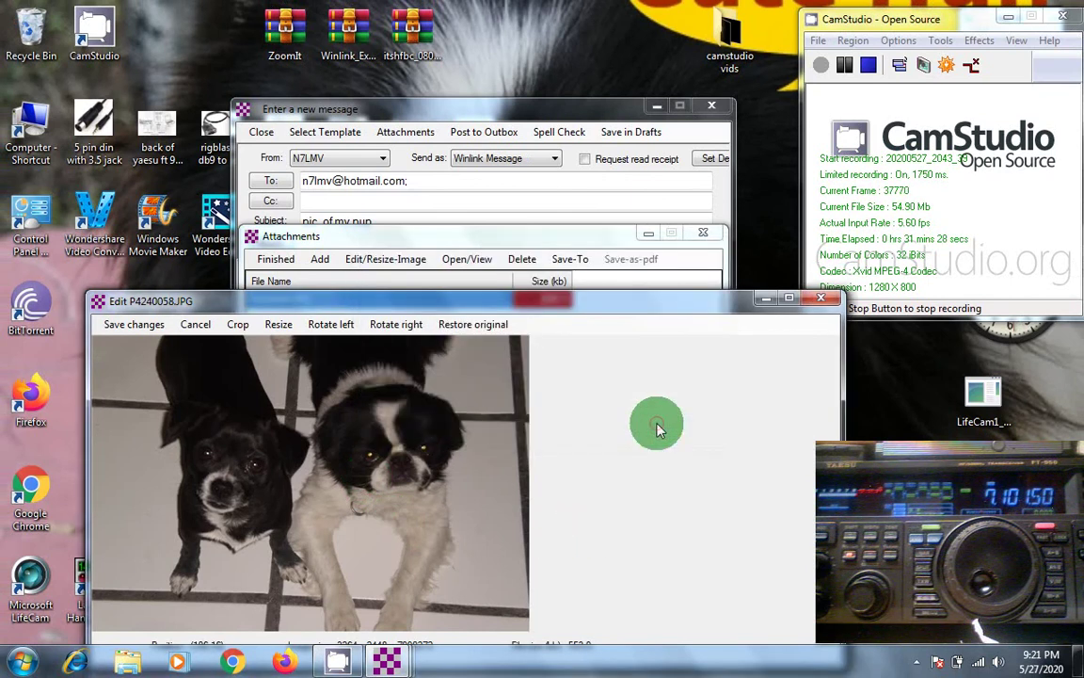
left_click(309, 395)
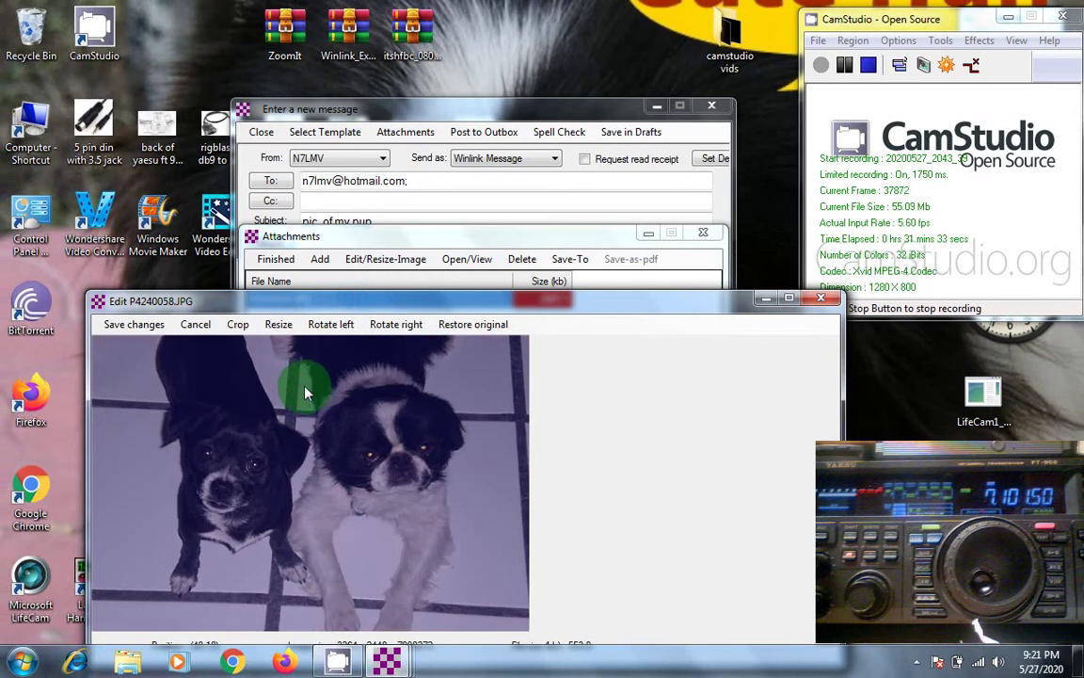
left_click_drag(327, 464, 479, 527)
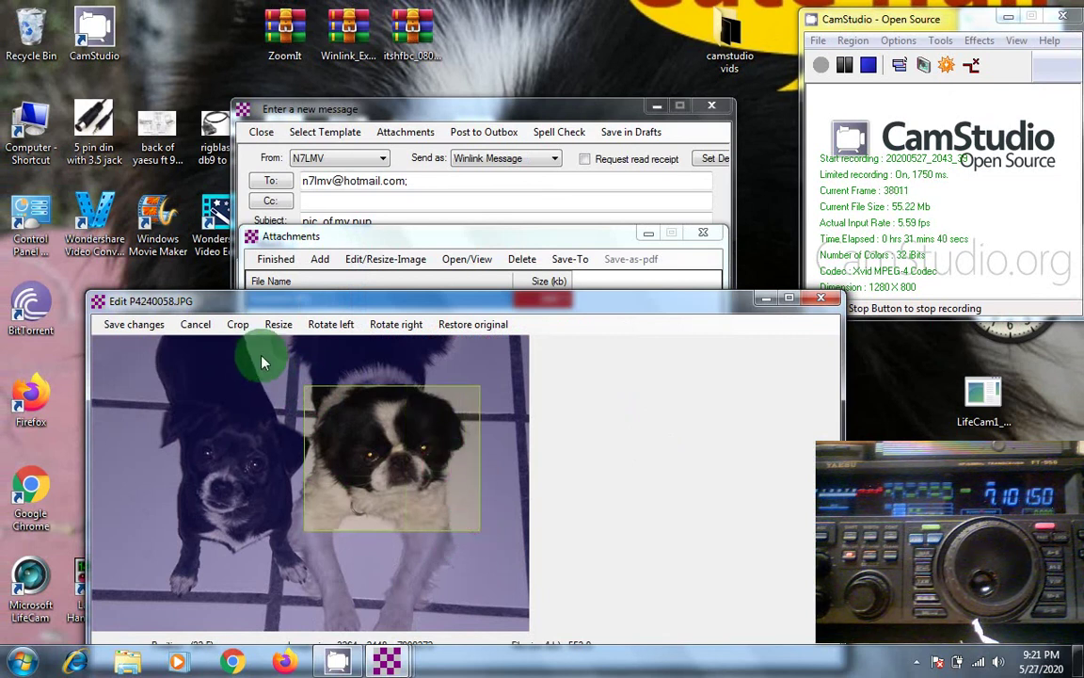
left_click(238, 324)
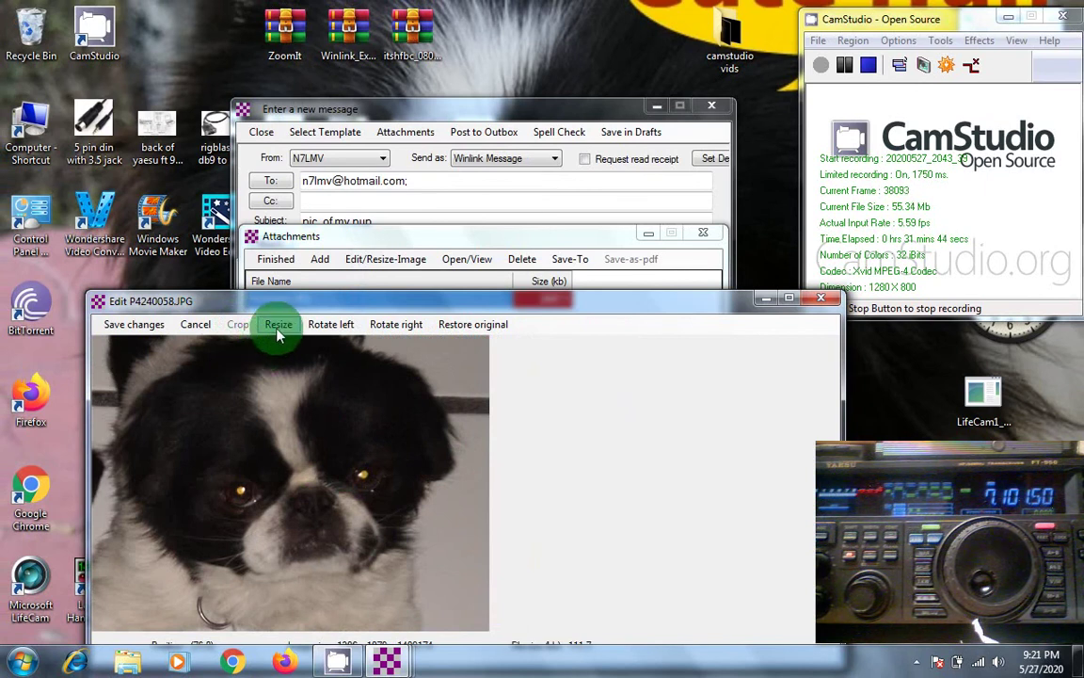
Step: Resize the cropped image to a 3 kb file and keep it
left_click(279, 326)
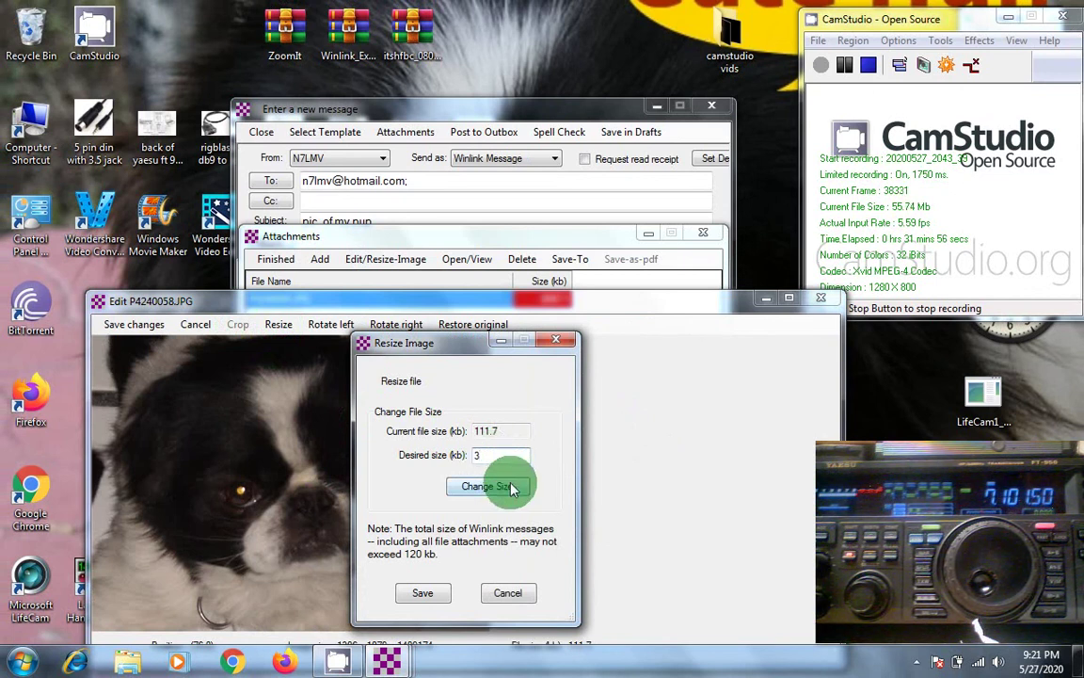
left_click(509, 490)
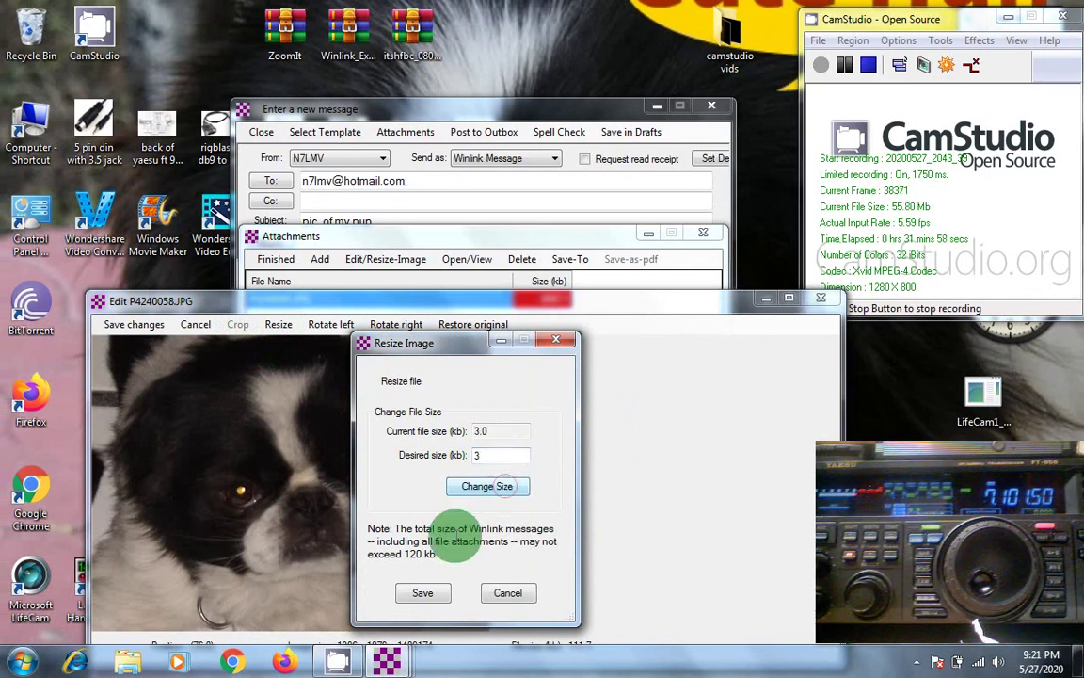
left_click(422, 595)
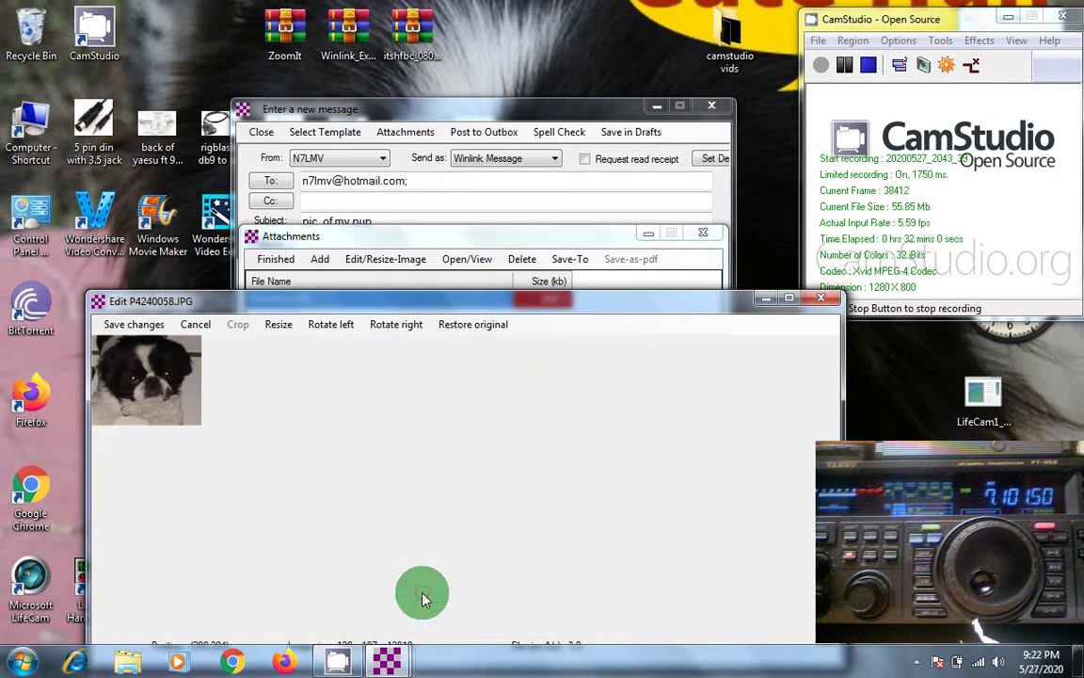
Step: Save the edited photo and close the Attachments window
left_click(146, 324)
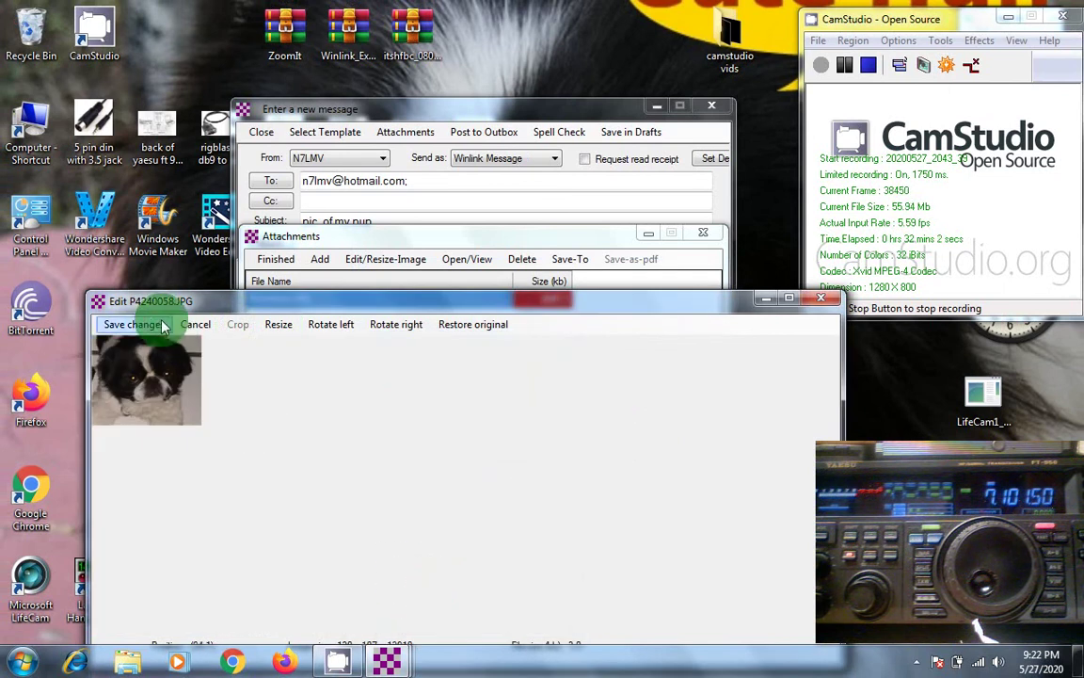
left_click(288, 307)
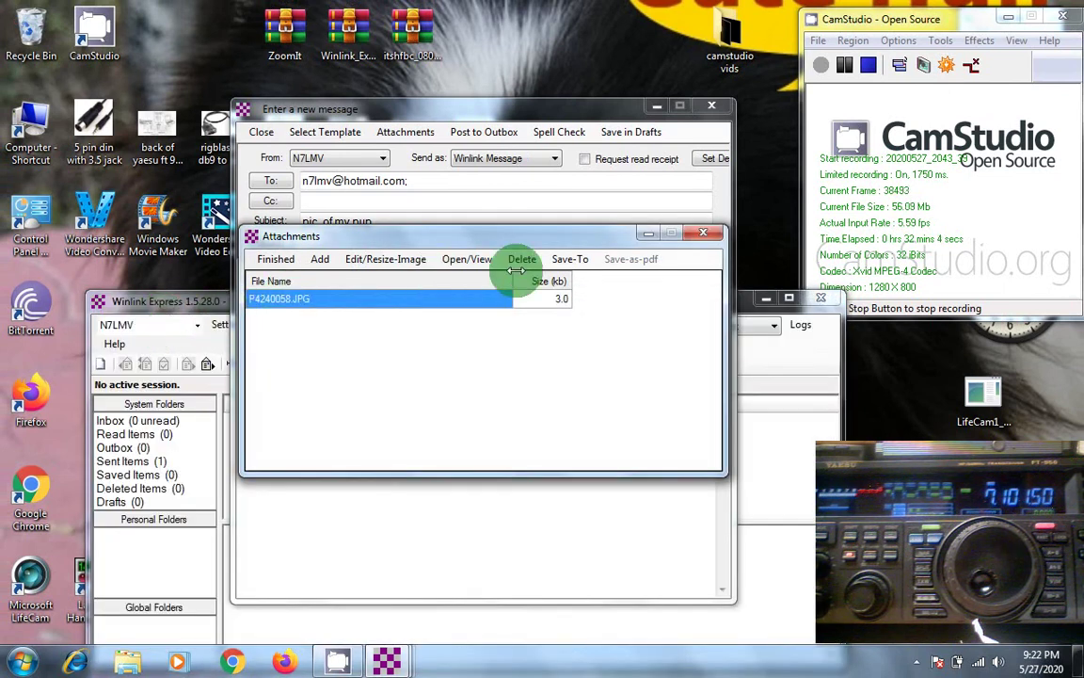
left_click(702, 235)
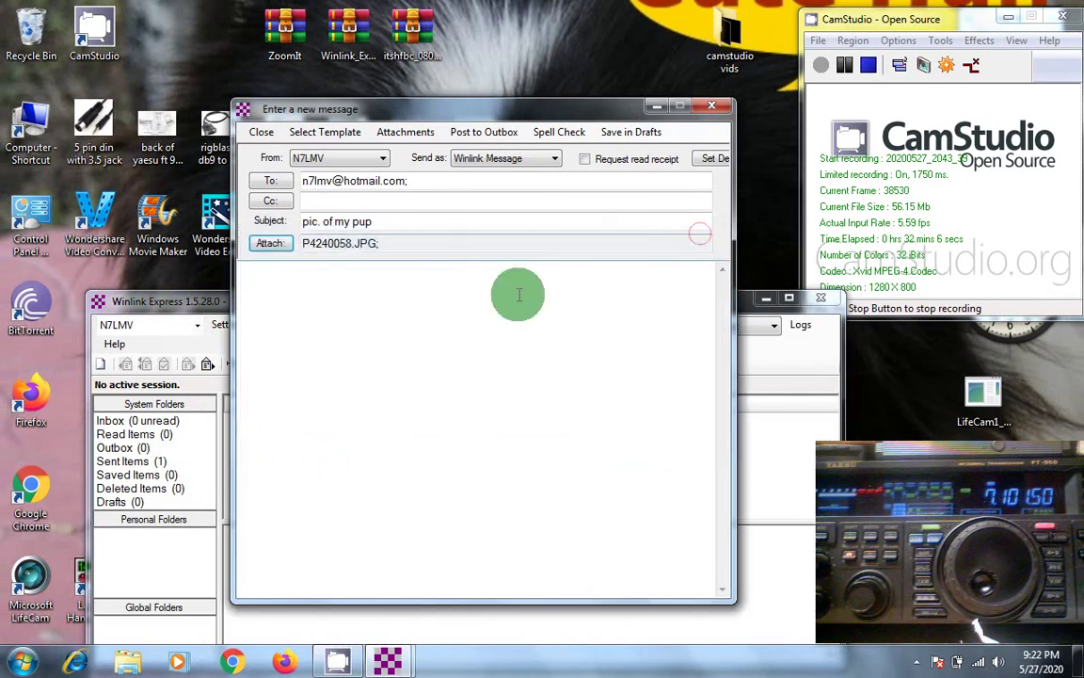
Step: Write the body 'THIS IS ZIGGY', post to Outbox, and open a Winmor Winlink session
left_click(274, 281)
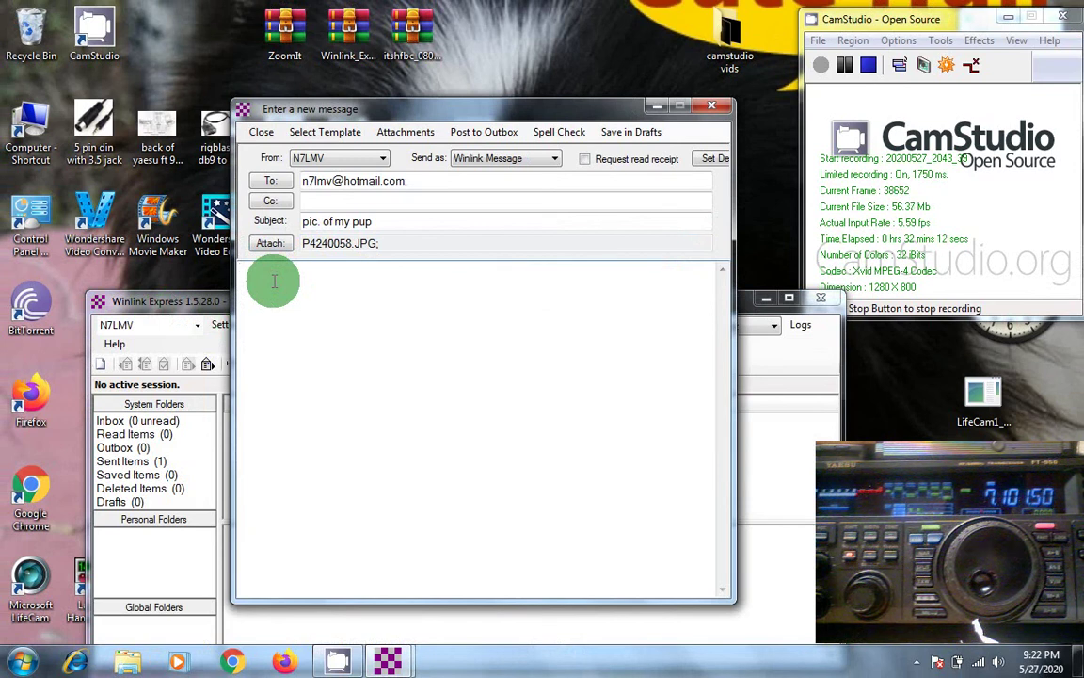
type("THIS IS ZIGGY")
left_click(471, 139)
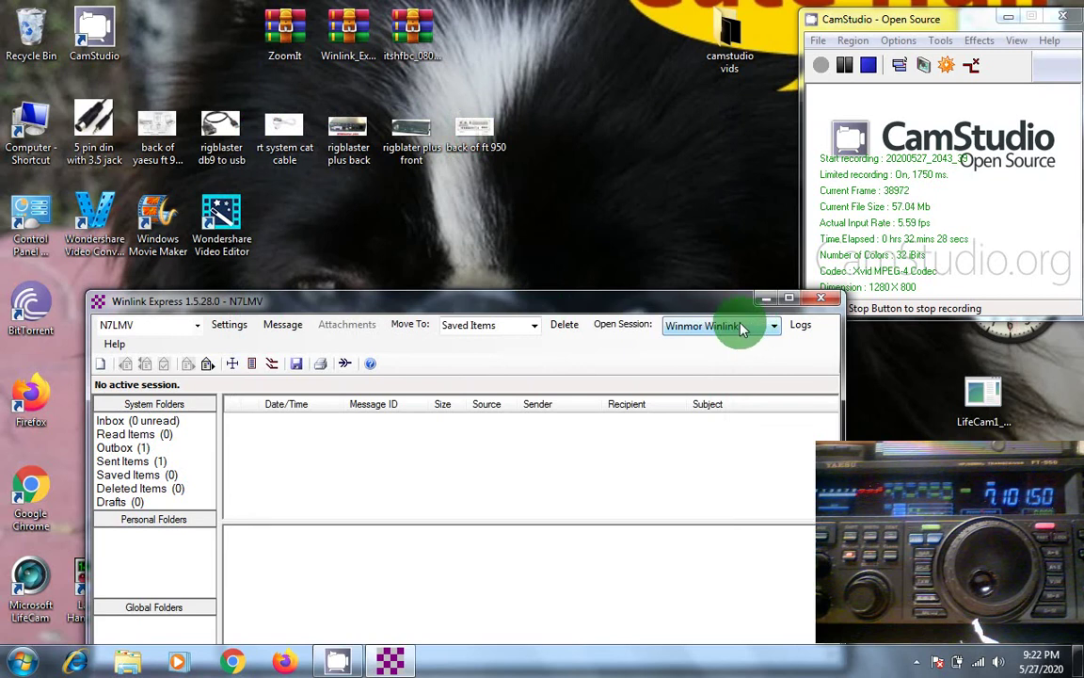
left_click(633, 326)
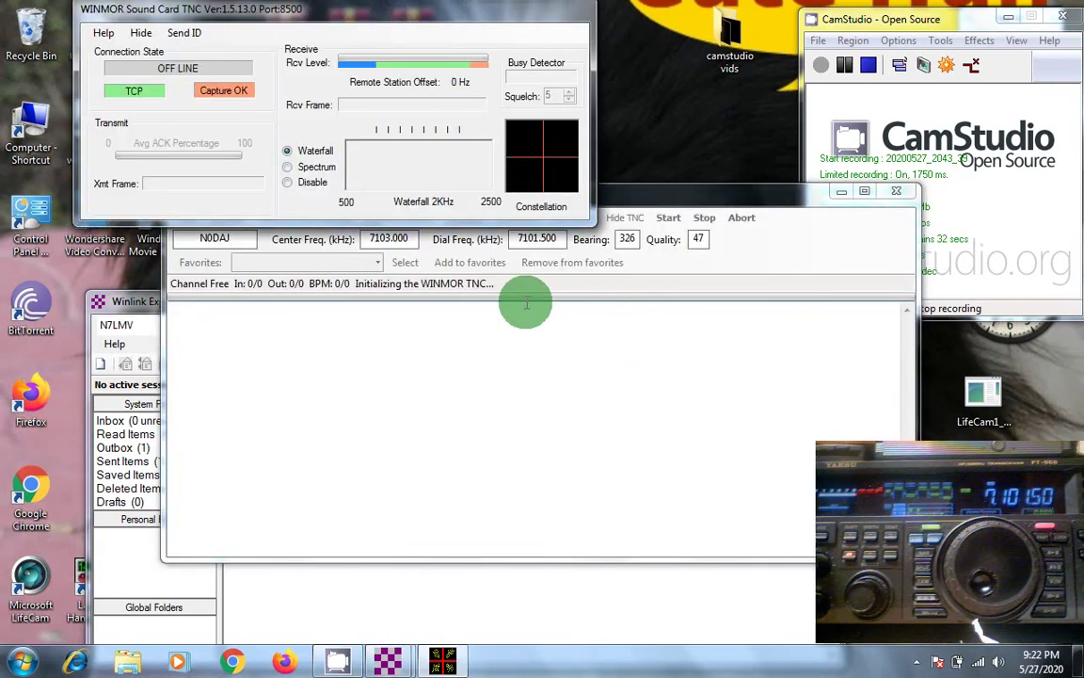
Step: Pick the WA5TED gateway (855 km, 7103.000 kHz) from the HF channel list
left_click(649, 194)
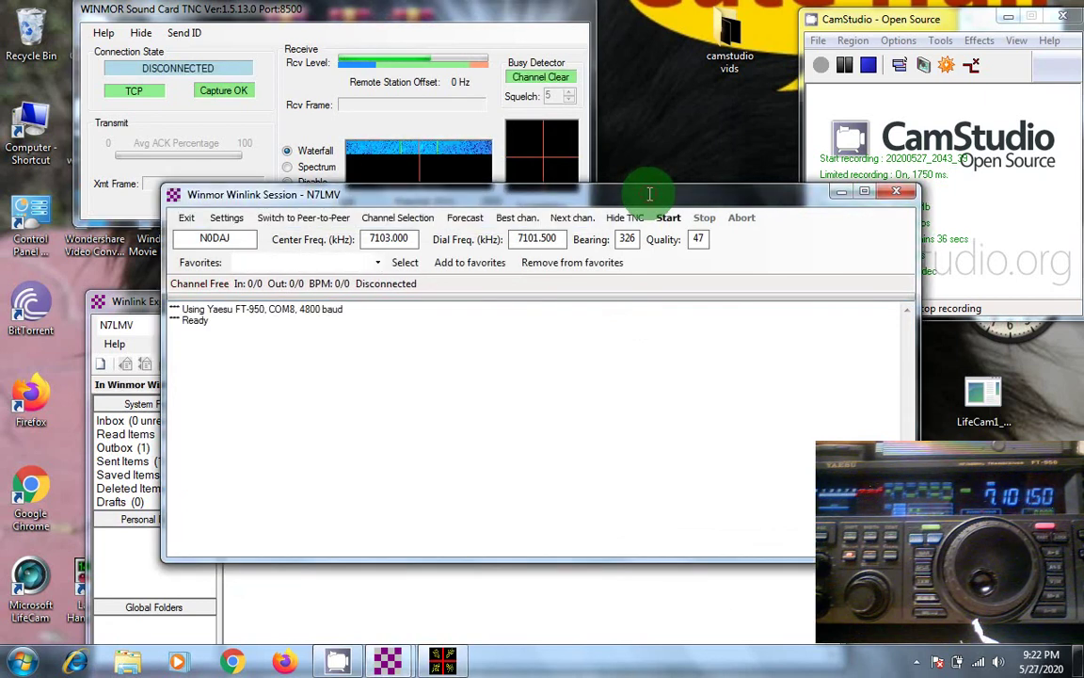
left_click(398, 219)
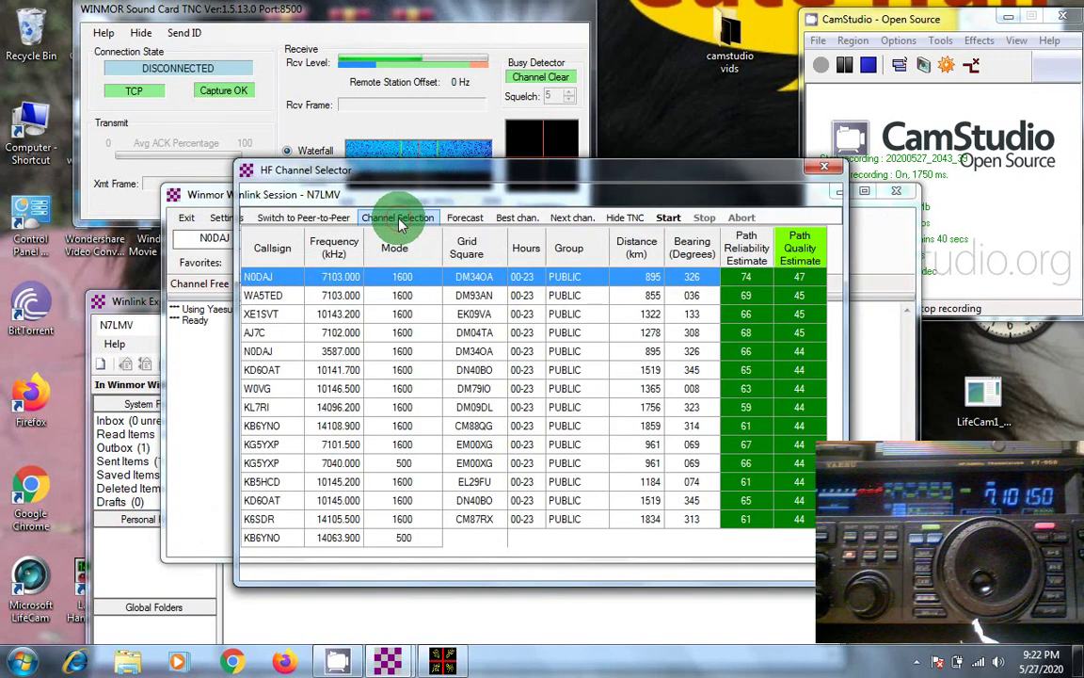
left_click(273, 296)
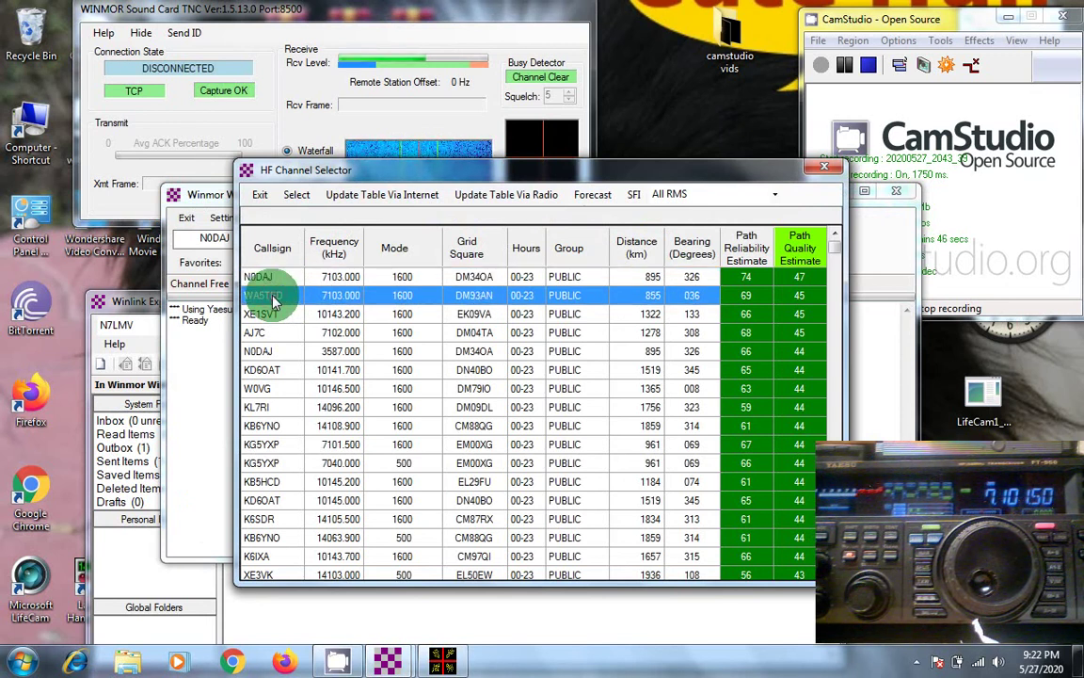
left_click(293, 203)
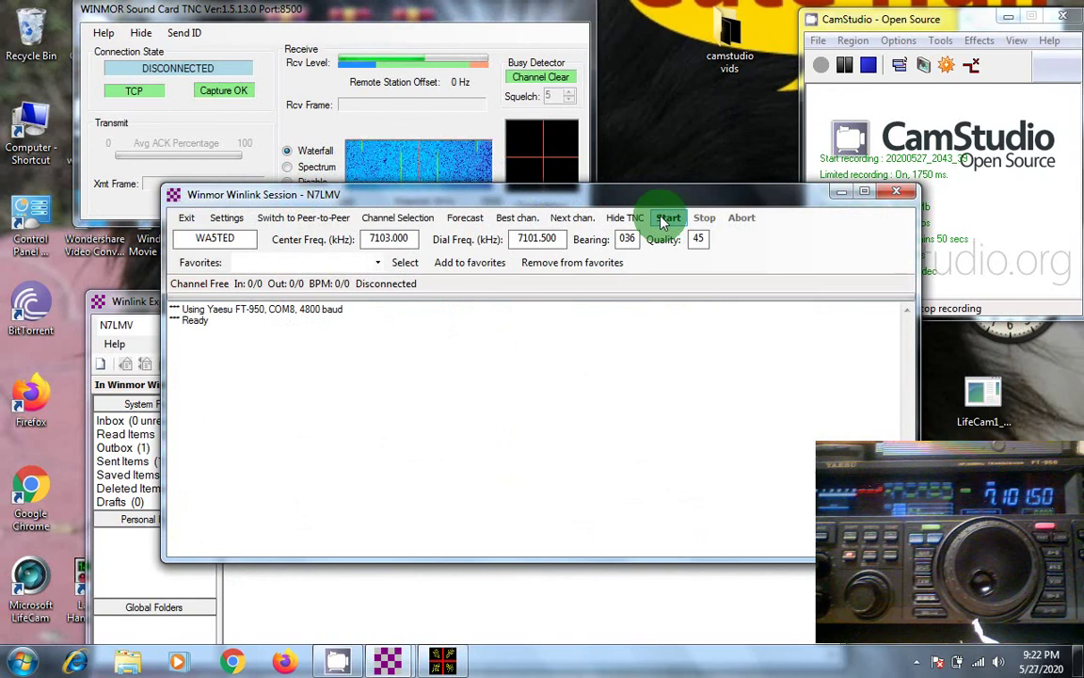
left_click(664, 219)
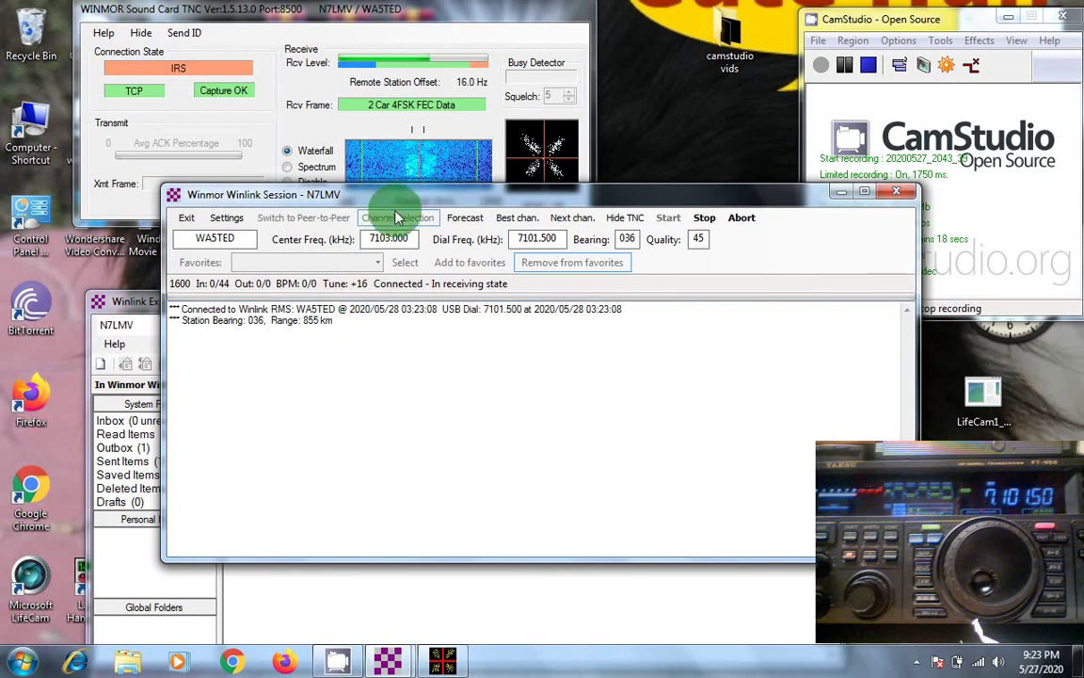
left_click_drag(400, 202, 407, 248)
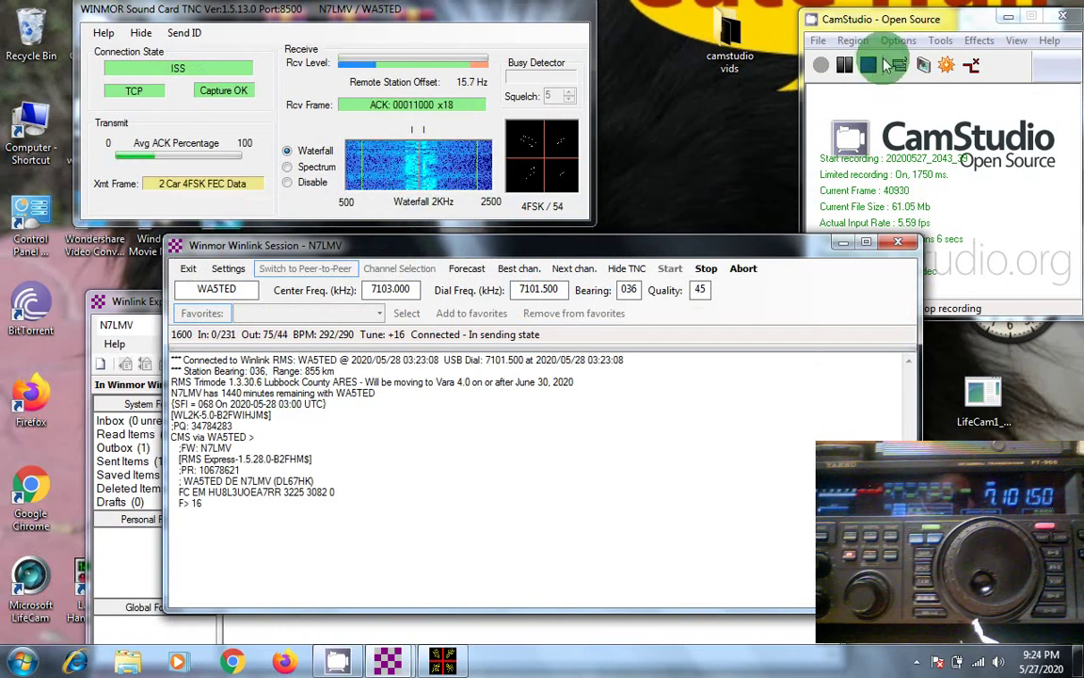
Step: Monitor the transfer until the 3129-byte message is sent and the gateway disconnects
left_click(845, 66)
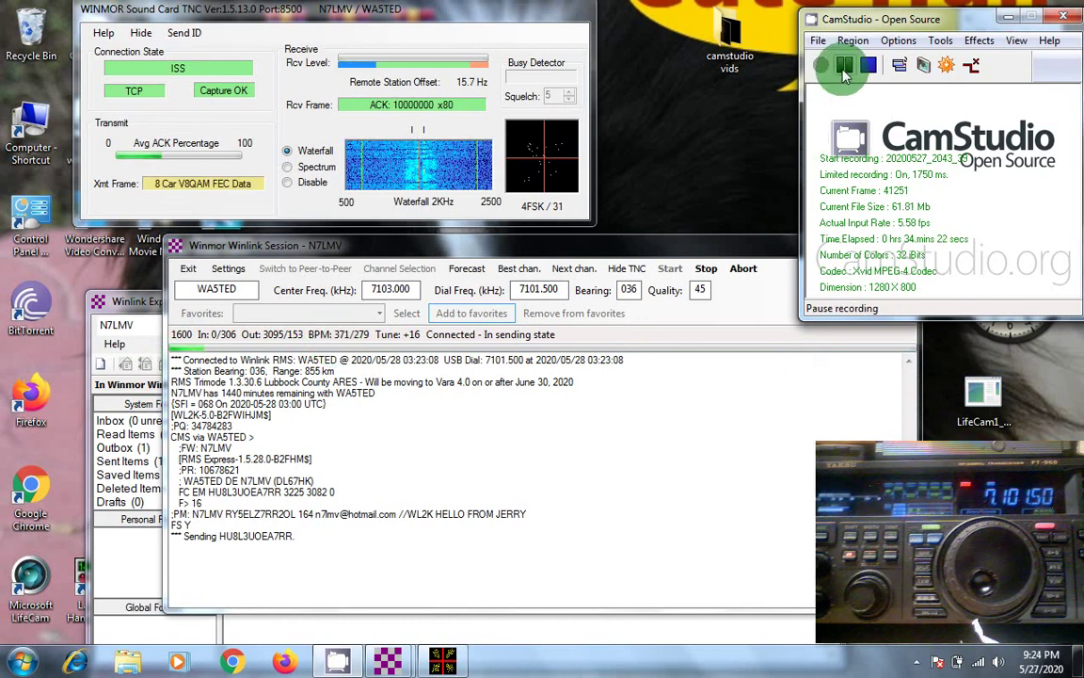
left_click(842, 65)
left_click(820, 67)
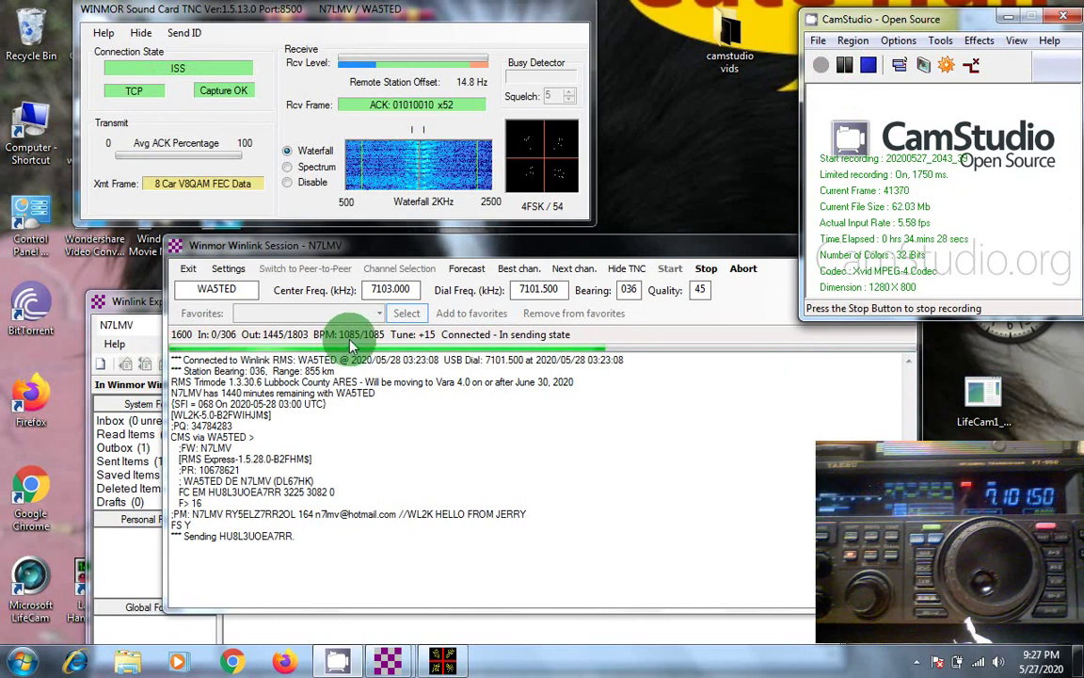
left_click(817, 73)
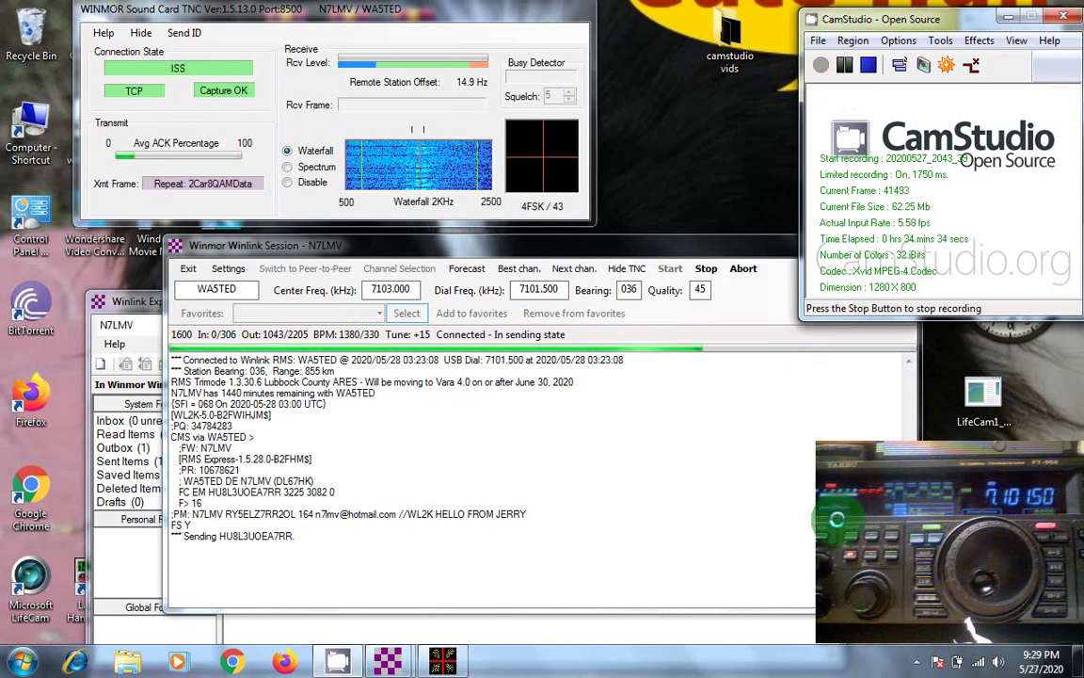
left_click(840, 73)
left_click(820, 65)
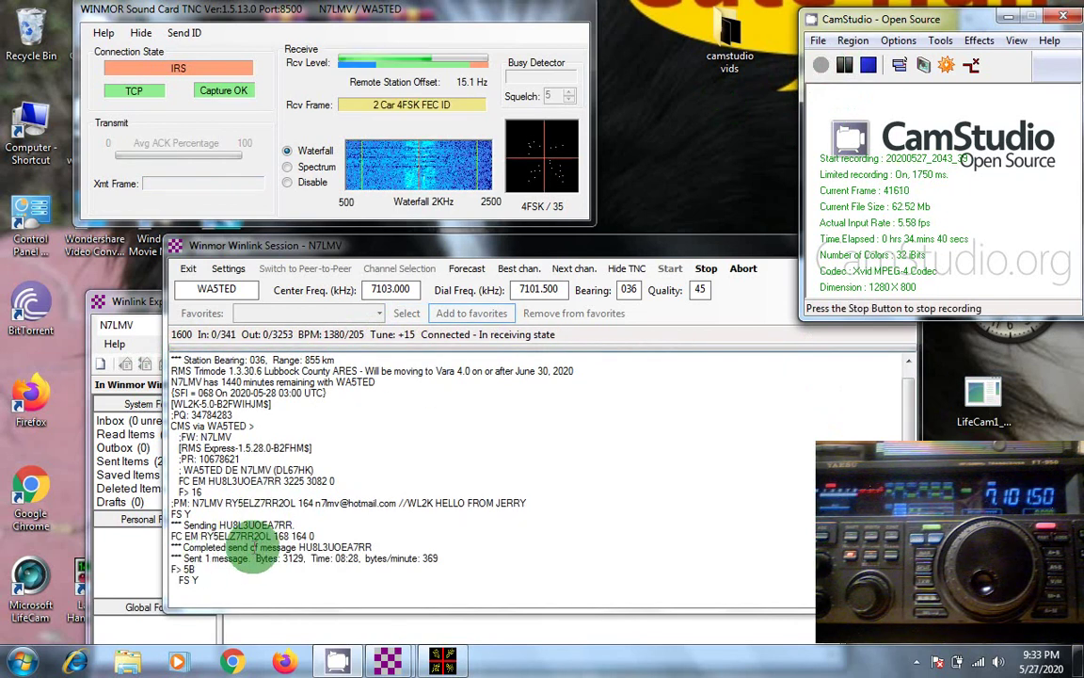
left_click(847, 72)
left_click(820, 65)
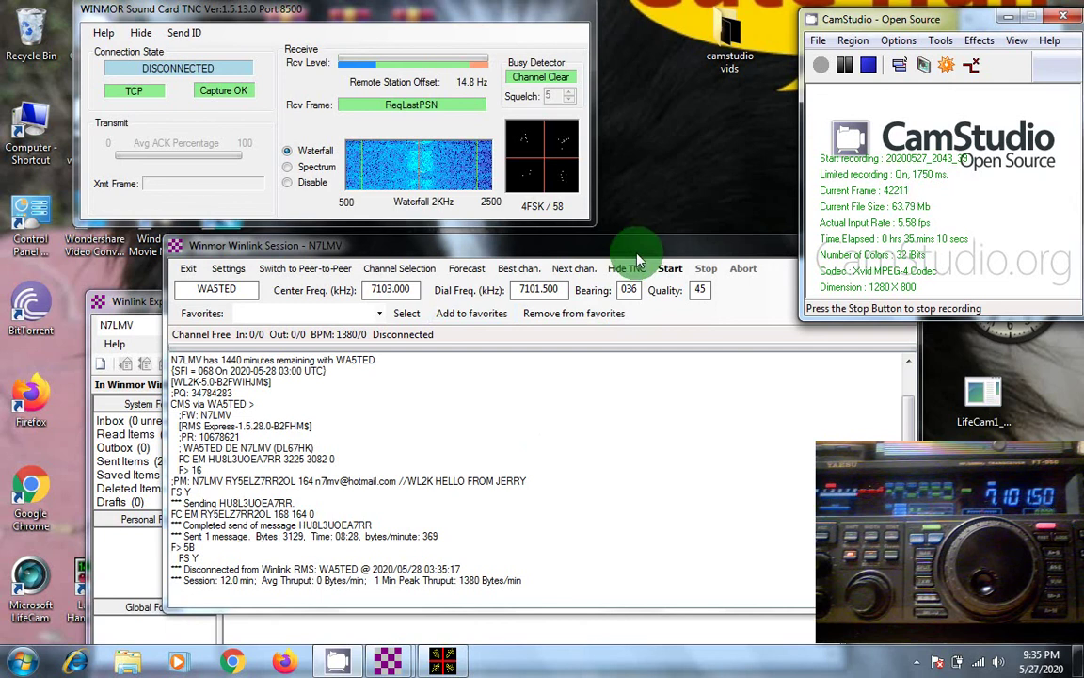
Step: Close the WINMOR TNC, the Winmor session window, and Winlink Express itself
left_click(668, 255)
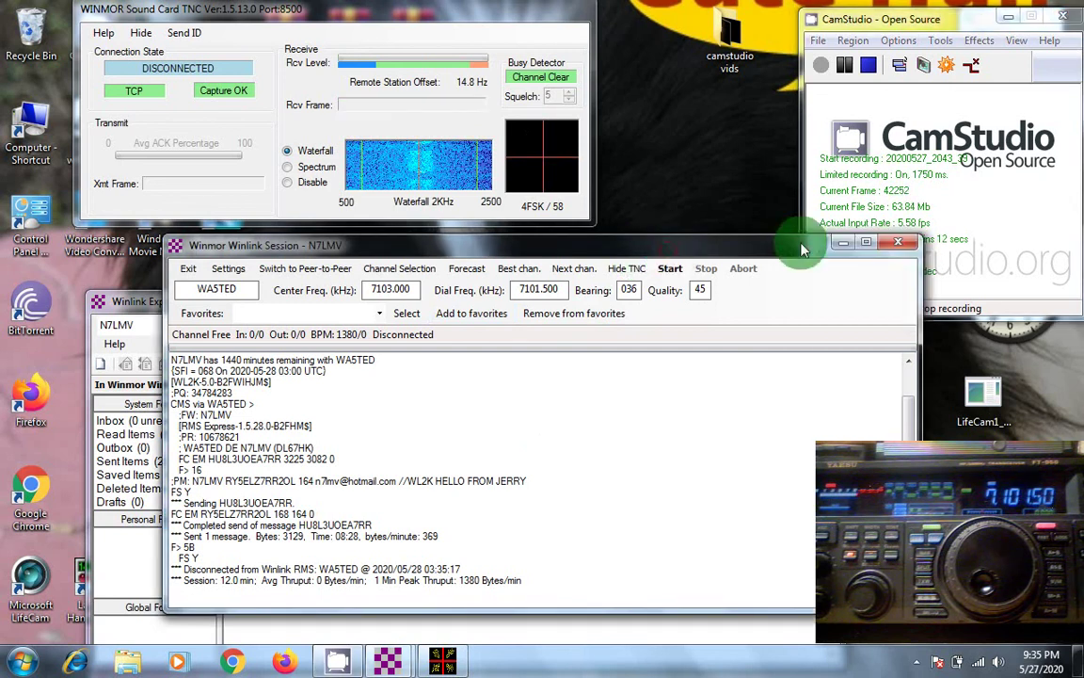
left_click(900, 246)
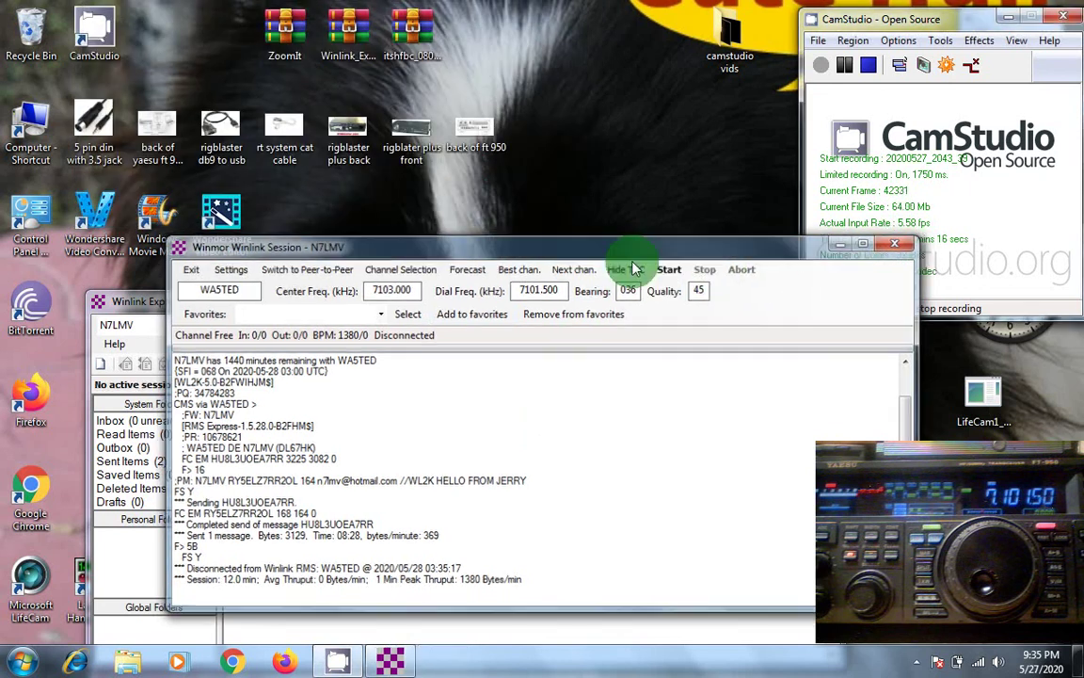
left_click(634, 269)
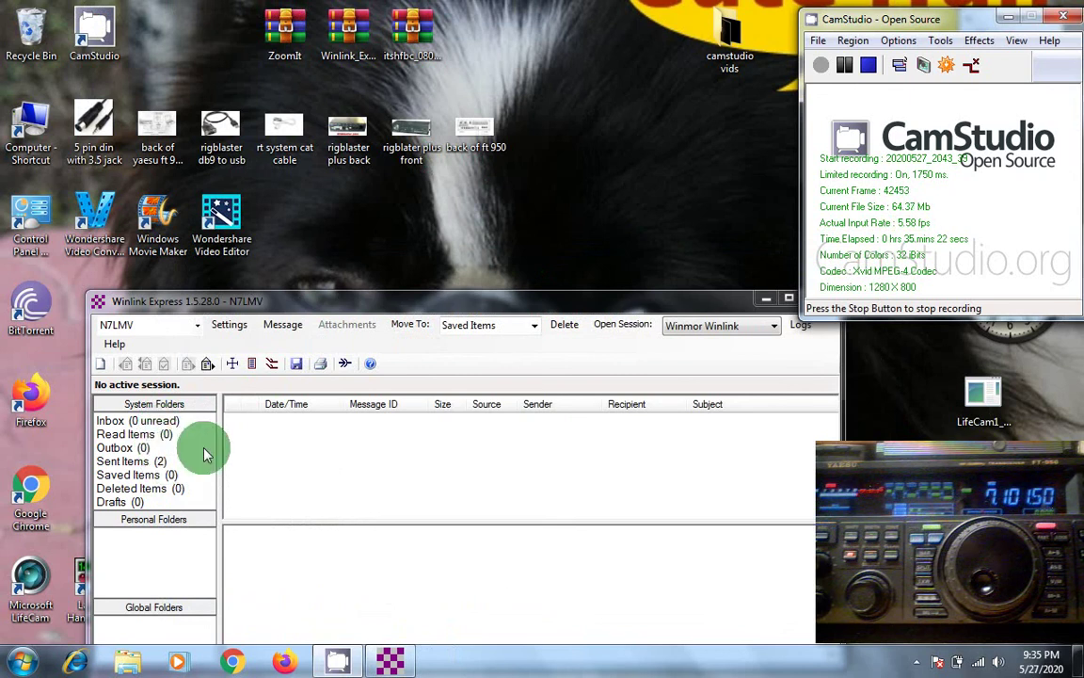
left_click(642, 302)
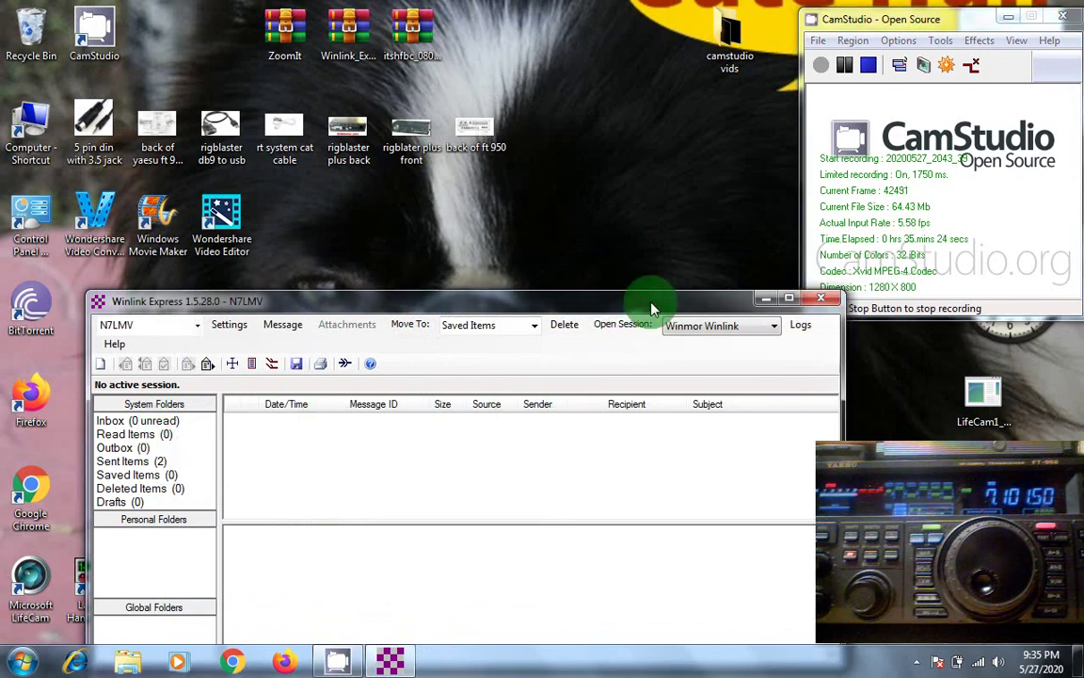
left_click(823, 301)
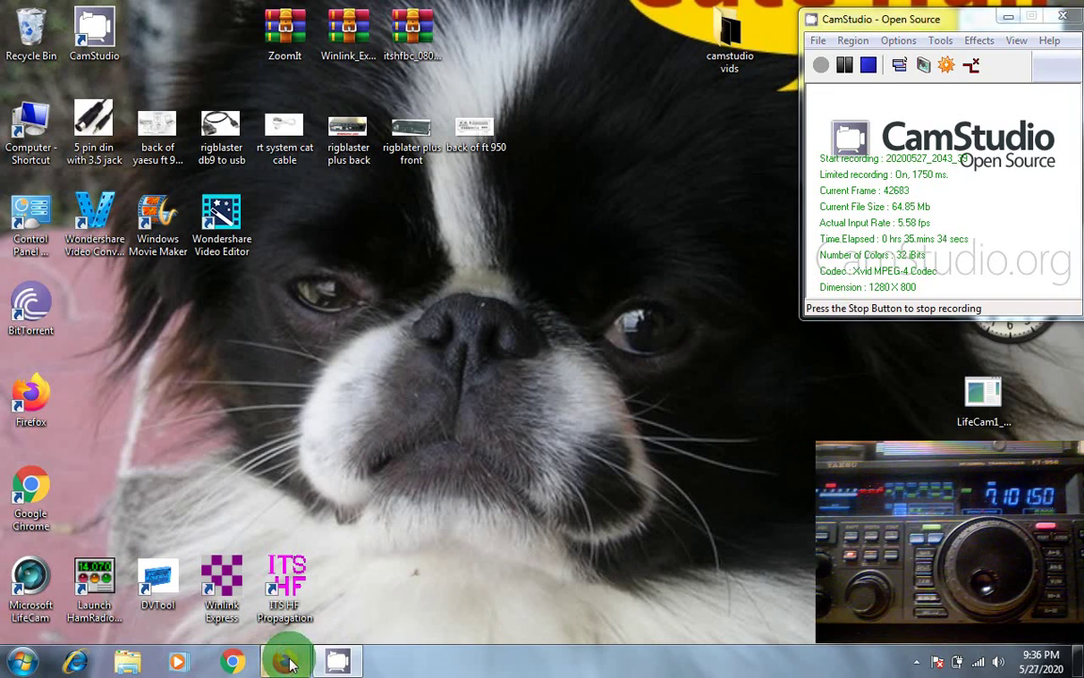
Step: Open Outlook.com in Firefox, go to Inbox, and select the 'pic. of my pup' message
left_click(285, 661)
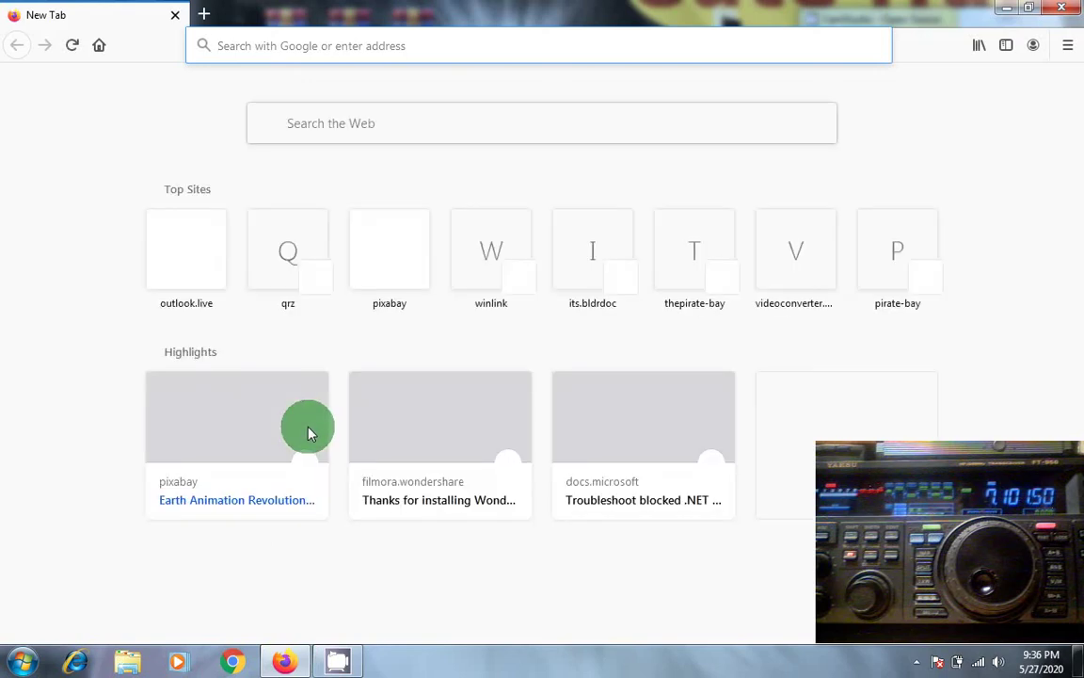
left_click(182, 264)
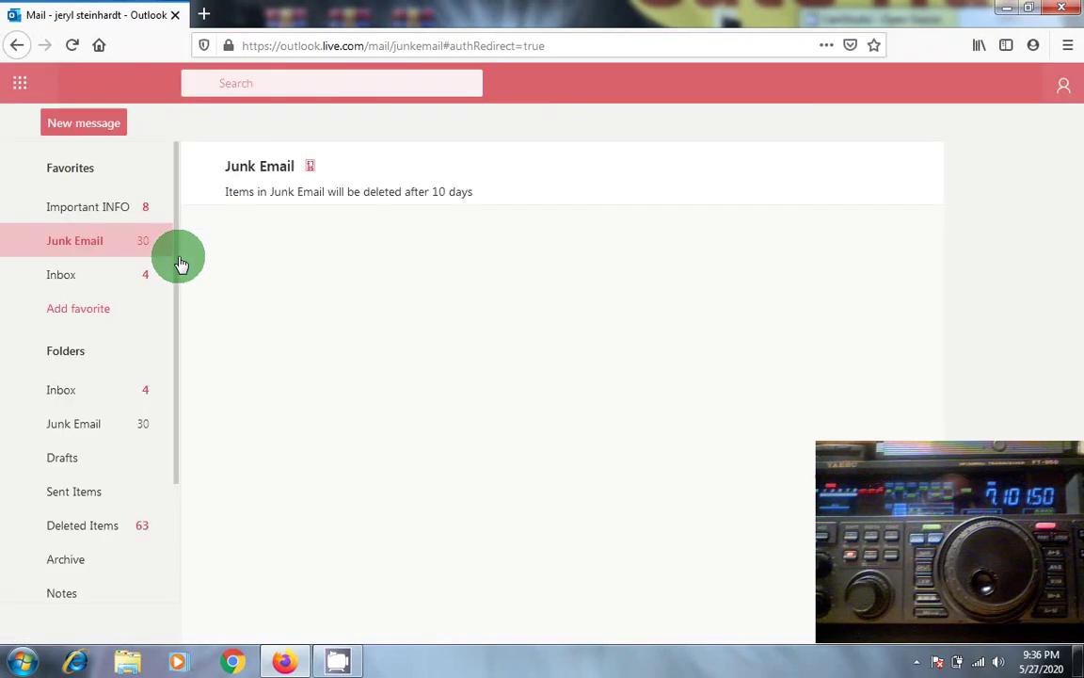
left_click(99, 275)
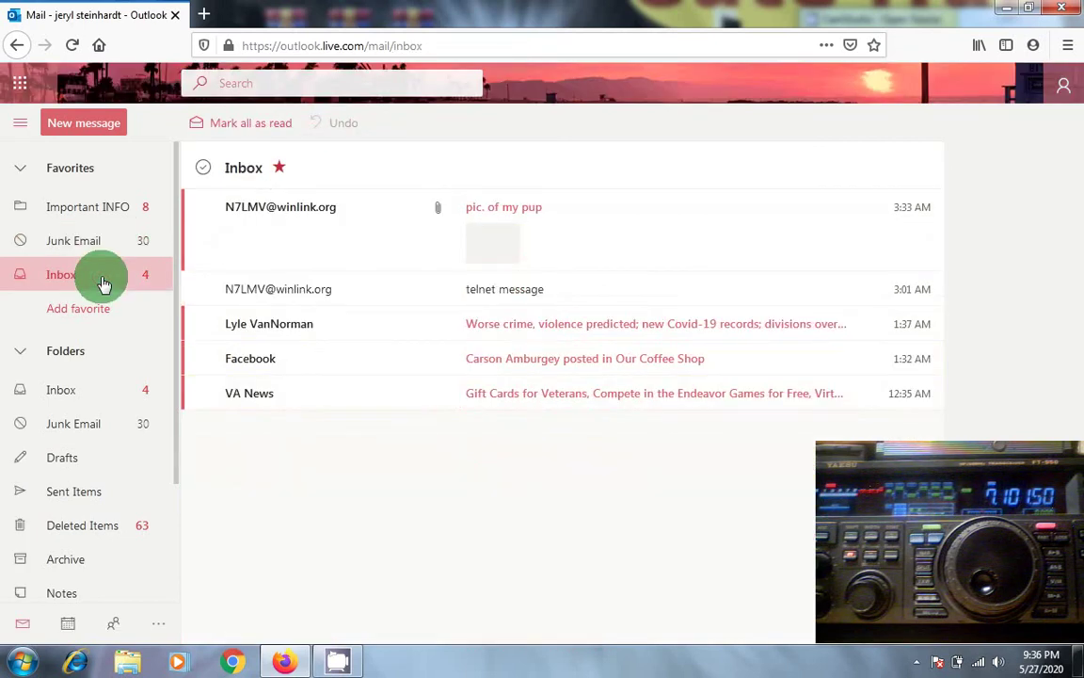
left_click(291, 219)
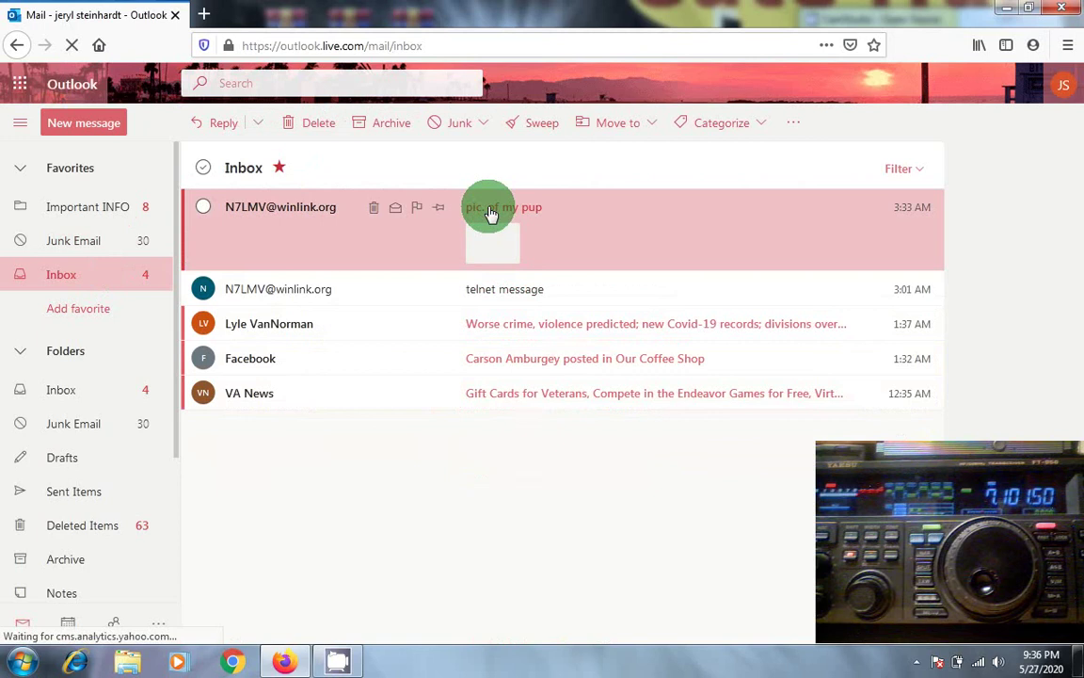
Step: Open the 'pic. of my pup' email, preview the cropped 'THIS IS ZIGGY' dog photo, then close Firefox
left_click(490, 213)
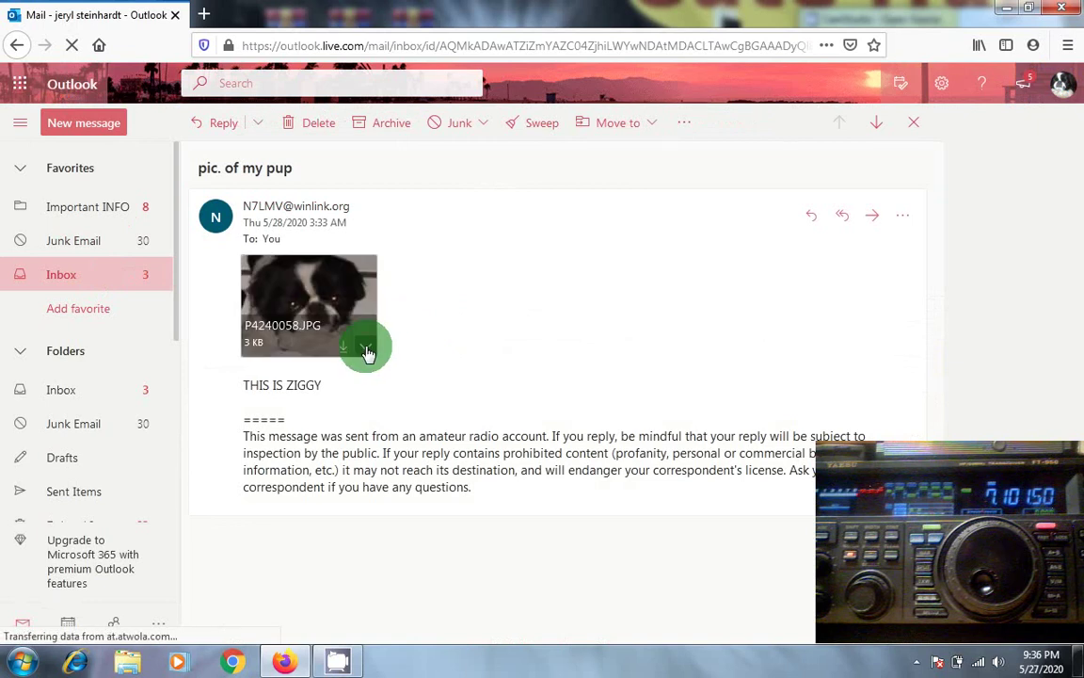
left_click(367, 350)
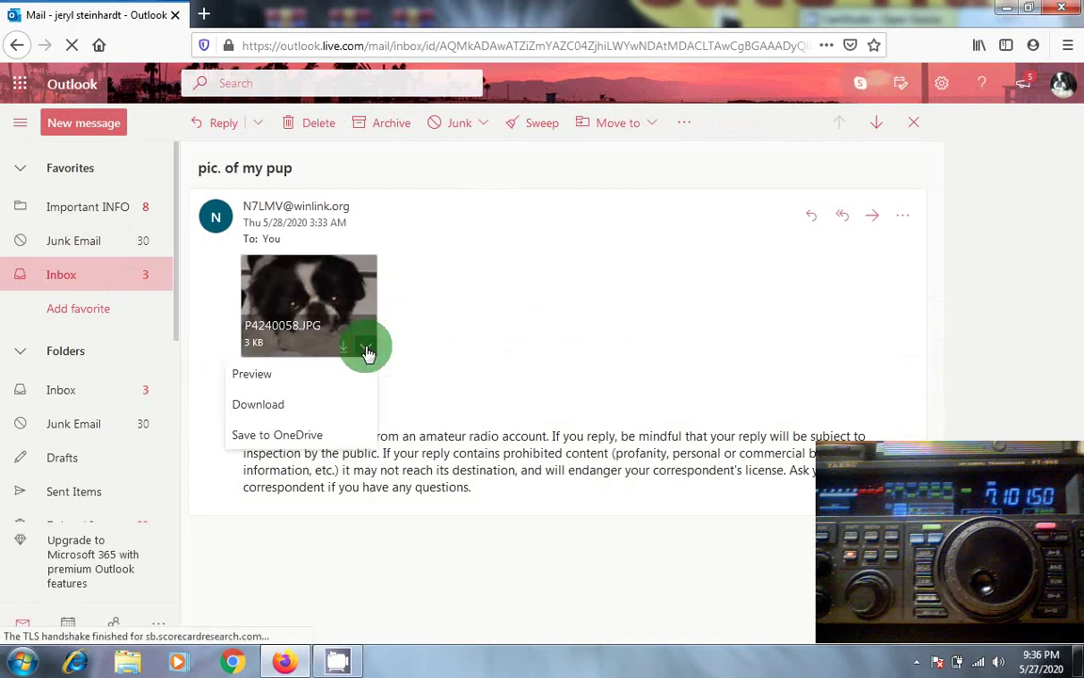
left_click(347, 375)
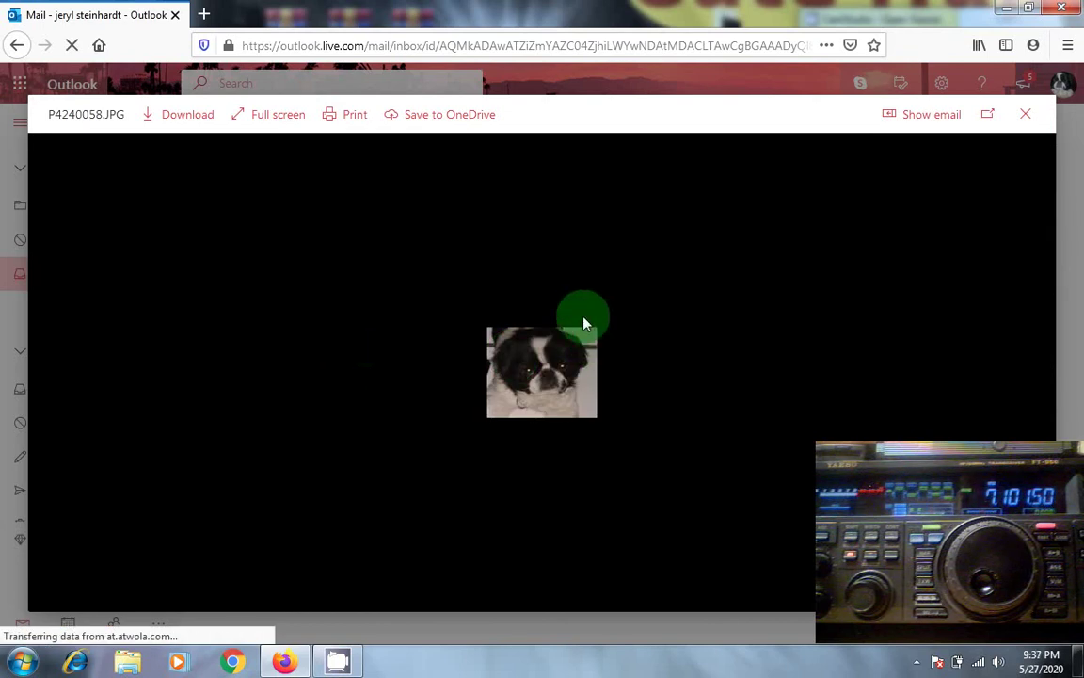
left_click(1025, 118)
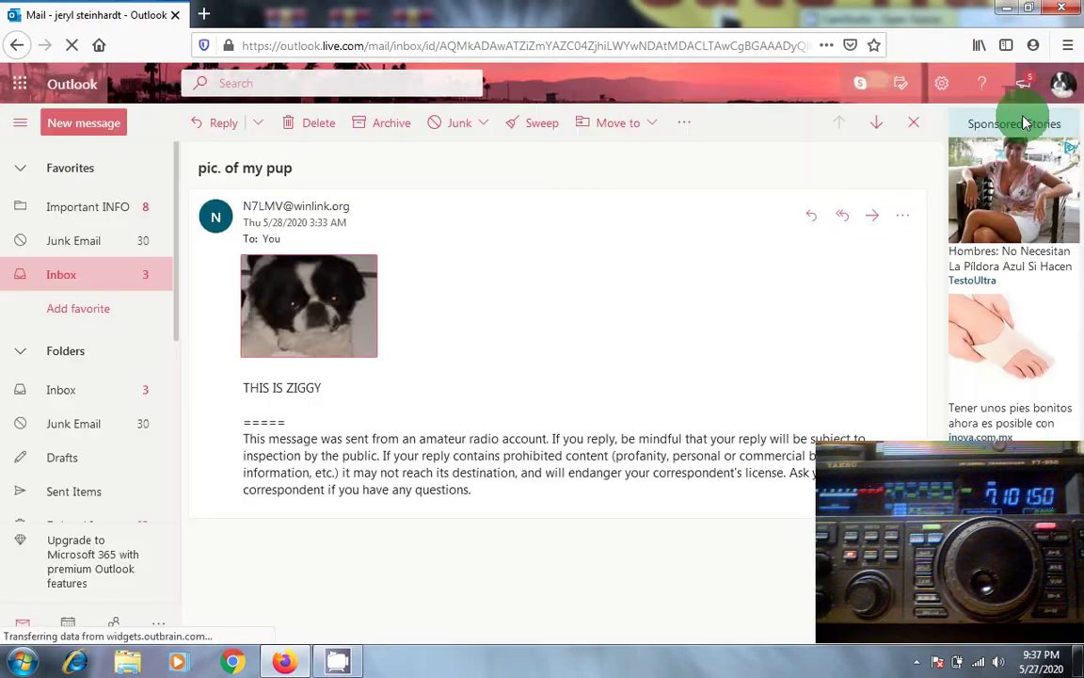
left_click(1062, 7)
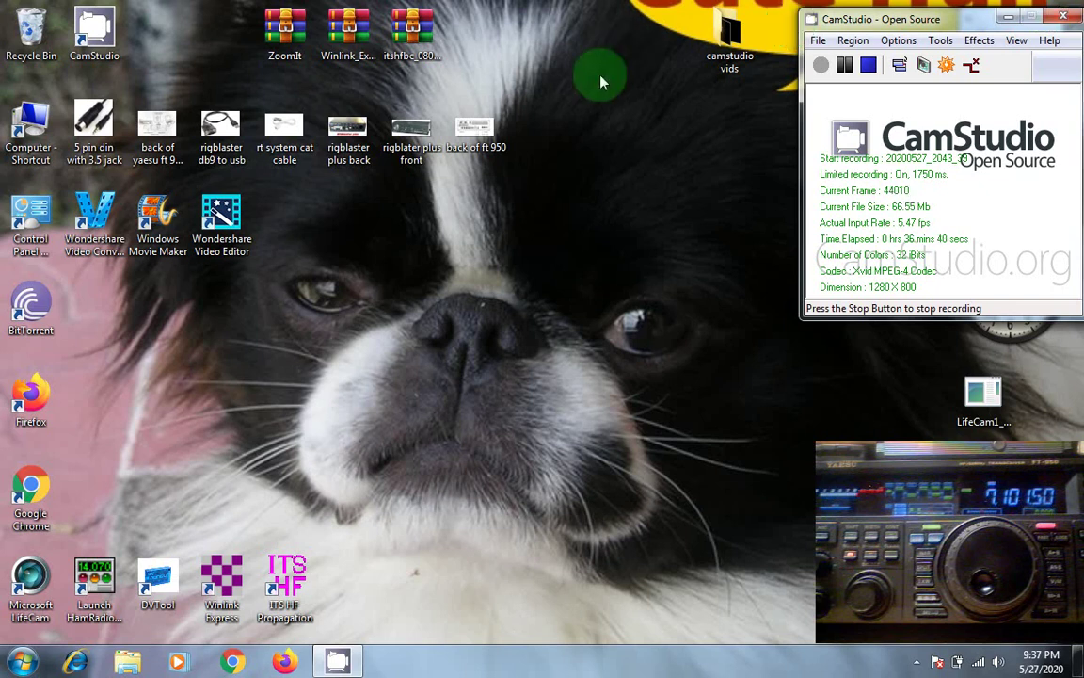